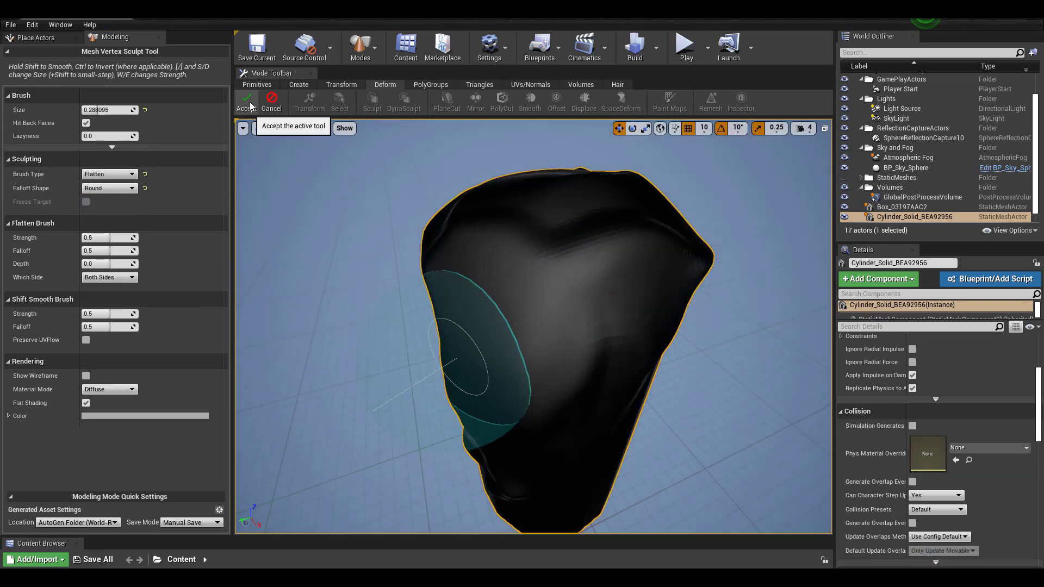
- Accept the flatten-brush sculpting on the solid cylinder mesh
{"action": "left_click", "coordinate": [247, 102]}
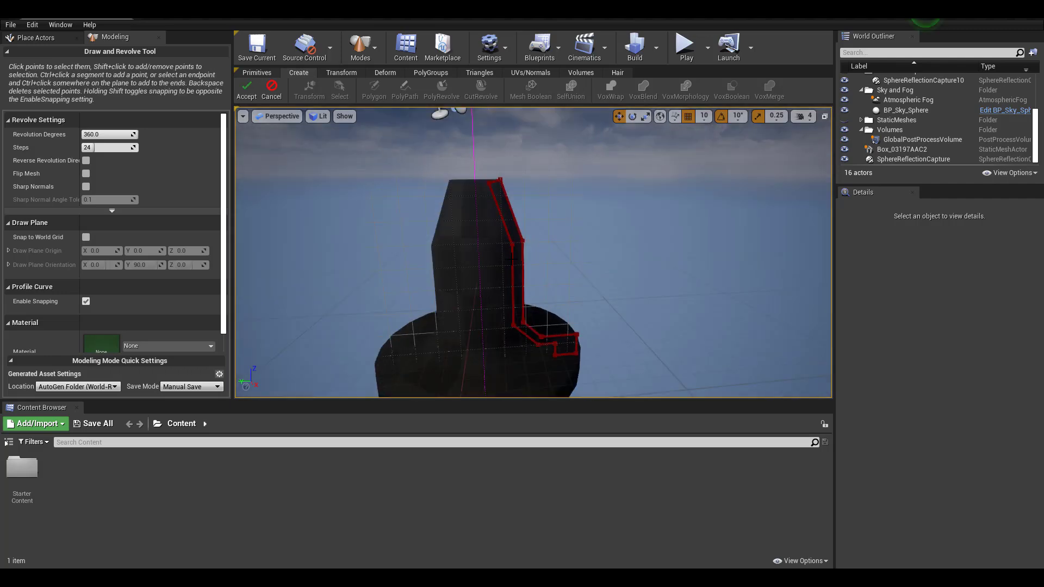
- Adjust the points of the closed profile revolved 360 degrees with 24 steps around the vertical axis
{"action": "key", "text": "ctrl+z"}
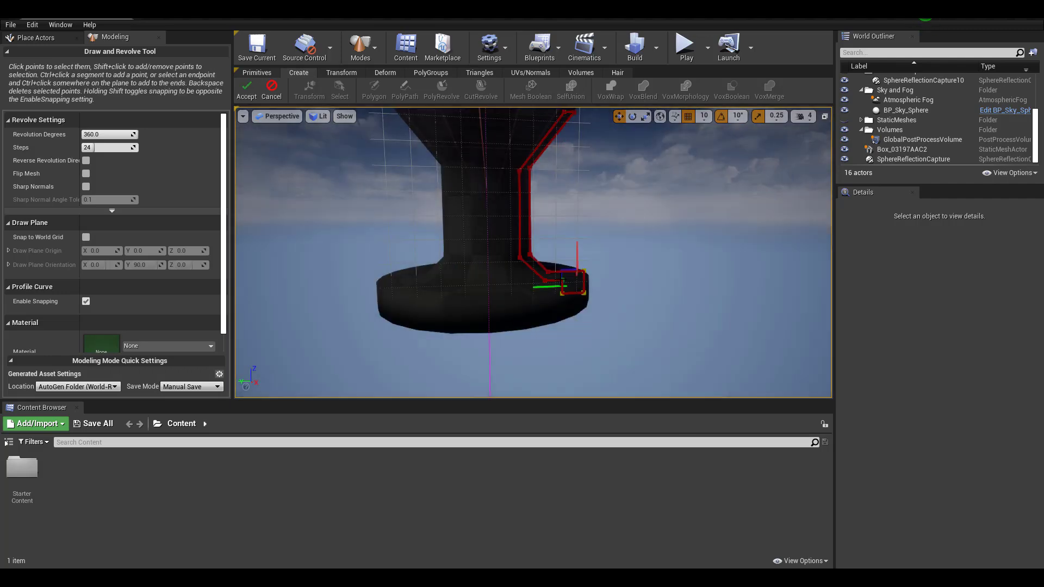
{"action": "left_click", "coordinate": [513, 255]}
{"action": "right_click_drag", "start_coordinate": [519, 258], "coordinate": [479, 207]}
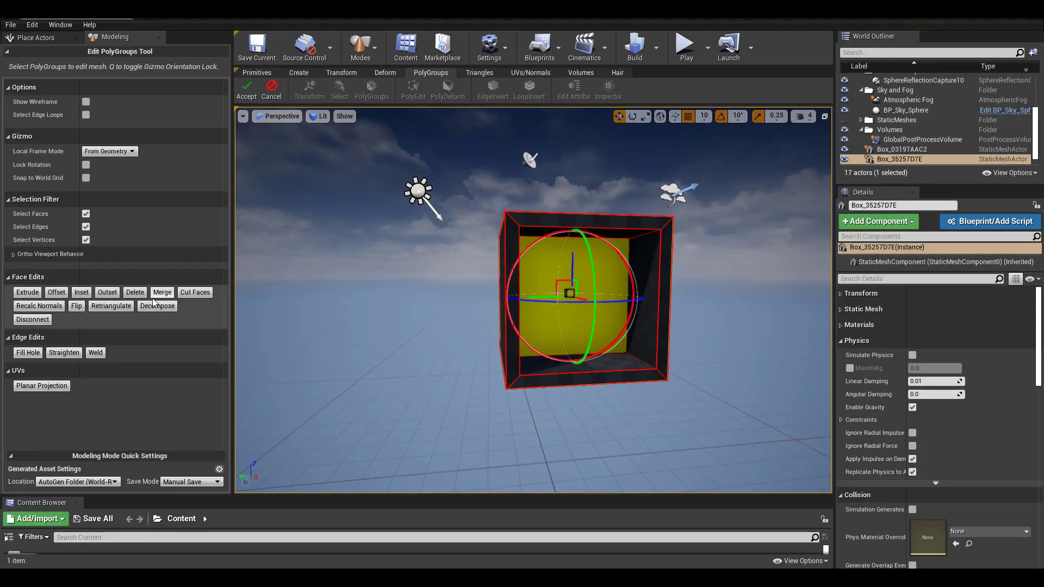
- Extrude the box's recessed front face outward and start an inset on the extruded face
{"action": "left_click", "coordinate": [39, 292]}
{"action": "left_click", "coordinate": [599, 356]}
{"action": "right_click_drag", "start_coordinate": [599, 356], "coordinate": [560, 348]}
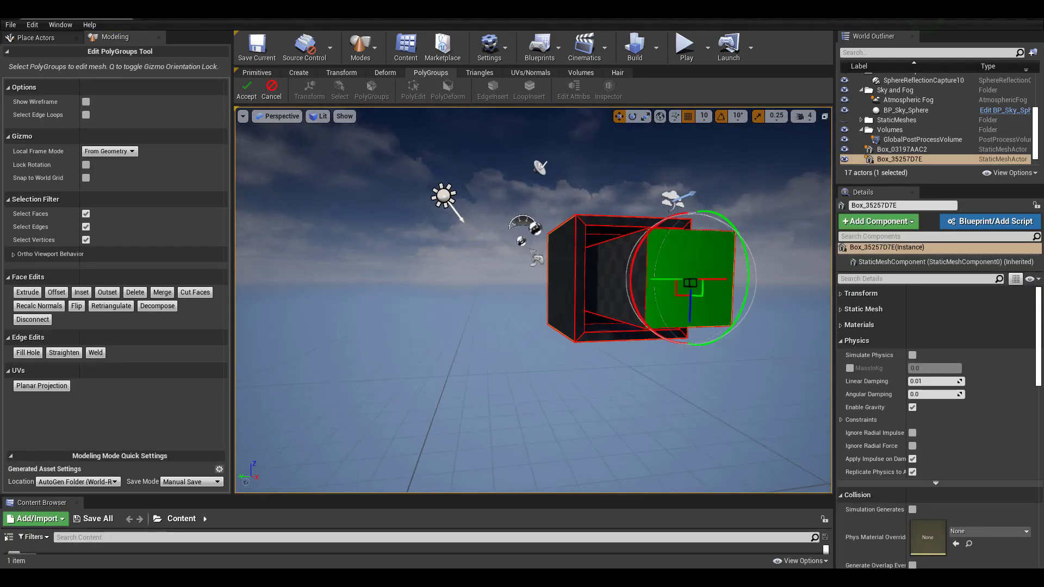
{"action": "left_click", "coordinate": [81, 292]}
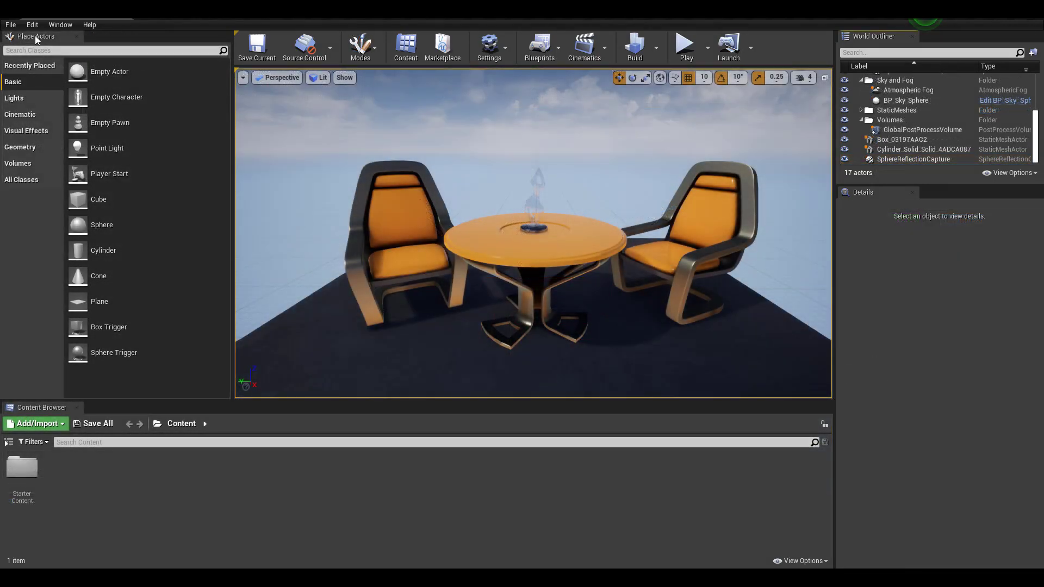
- Search the plugins for "mesh" and check whether Modeling Tools Editor Mode and Polygon Editing are enabled
{"action": "left_click", "coordinate": [34, 27]}
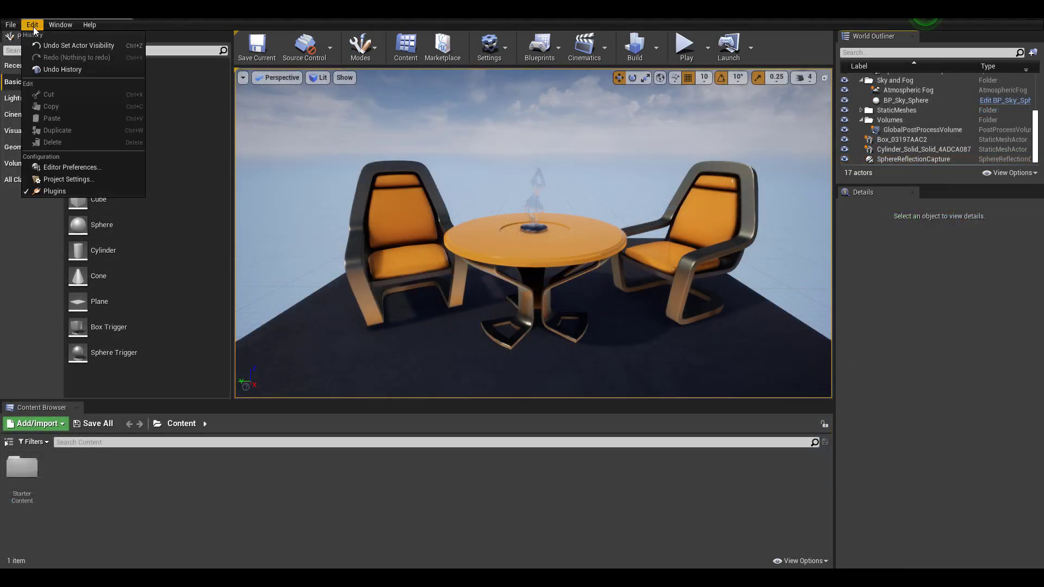
{"action": "left_click", "coordinate": [63, 188]}
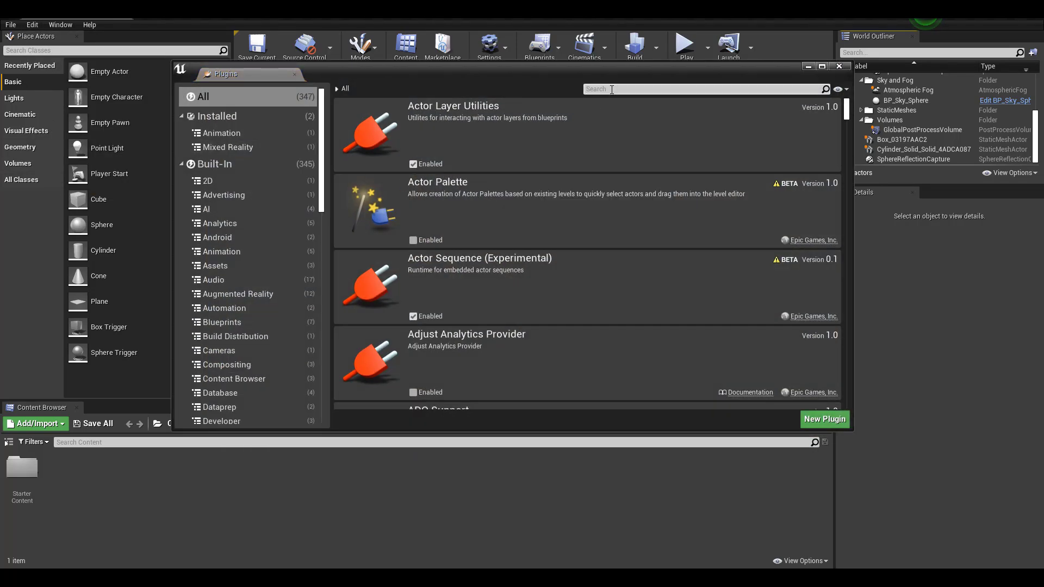
{"action": "type", "text": "mesh"}
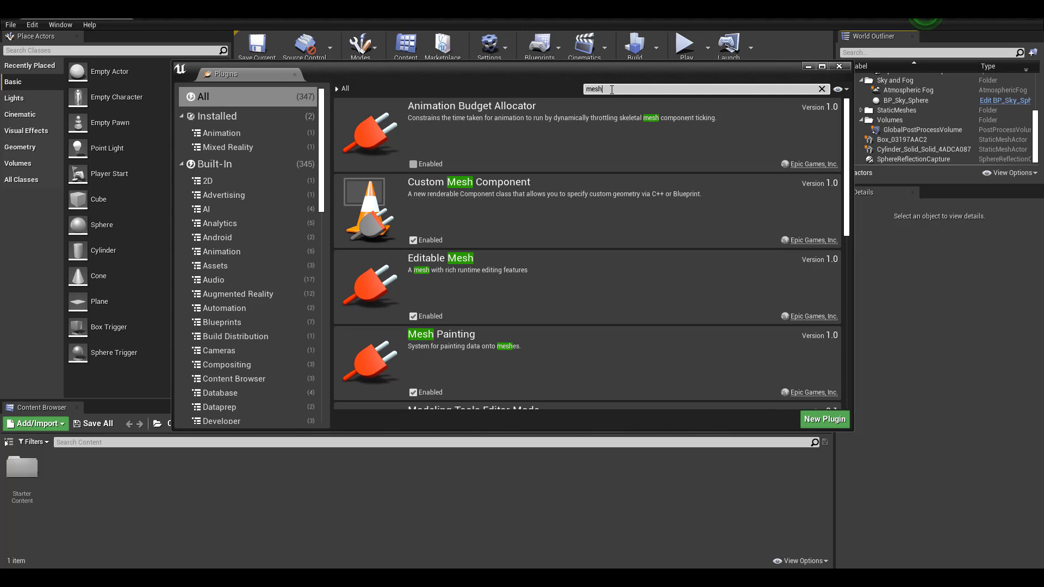
{"action": "scroll", "coordinate": [544, 218], "scroll_direction": "down", "scroll_amount": 1}
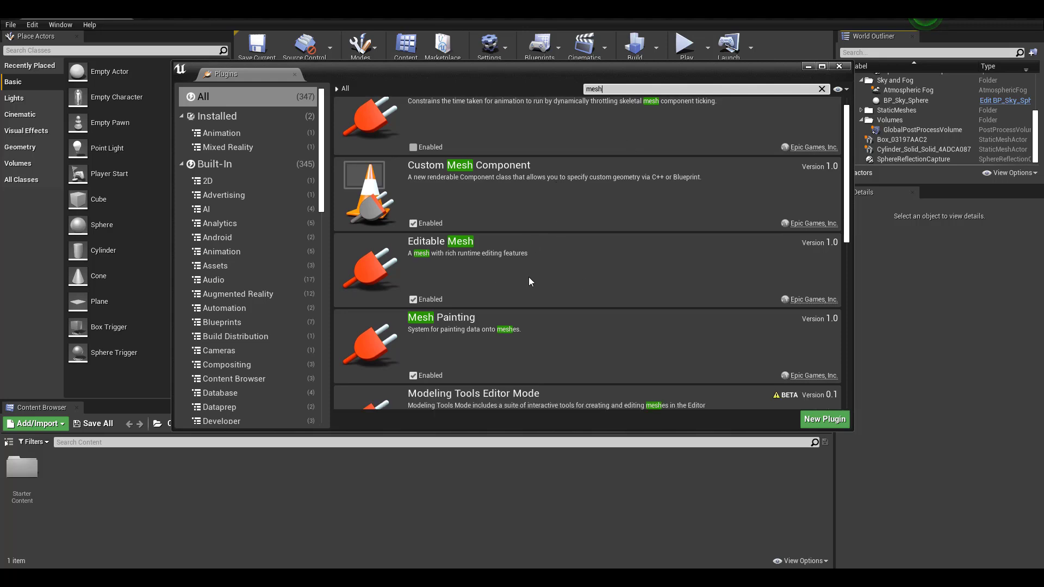
{"action": "scroll", "coordinate": [530, 278], "scroll_direction": "down", "scroll_amount": 3}
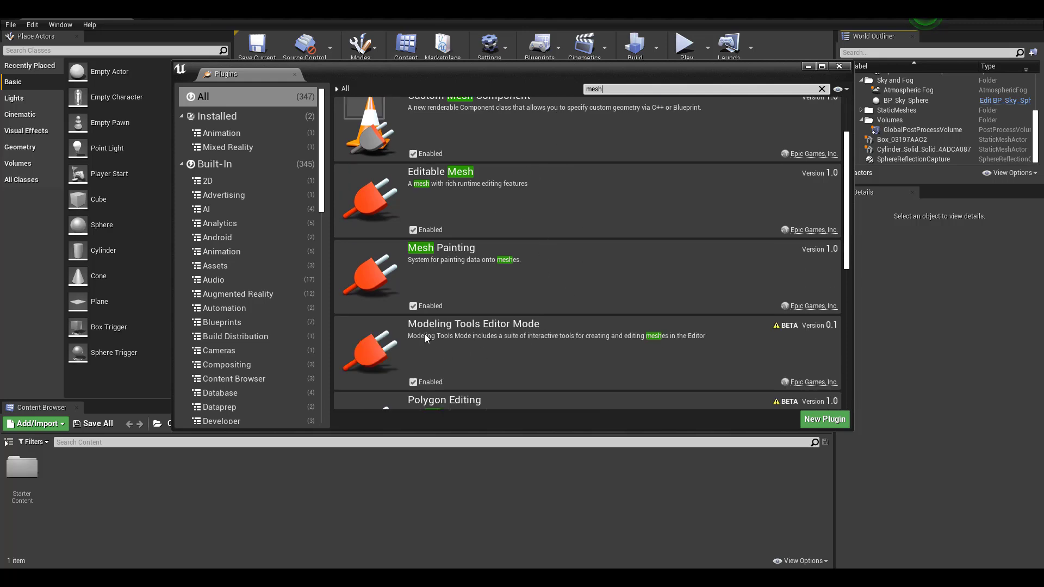
{"action": "scroll", "coordinate": [425, 334], "scroll_direction": "down", "scroll_amount": 2}
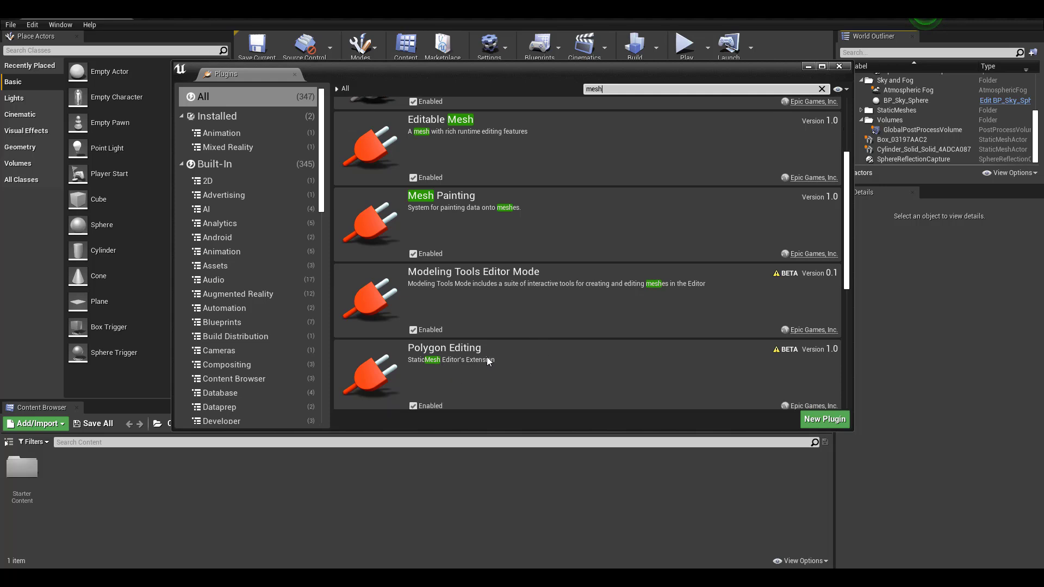
{"action": "scroll", "coordinate": [542, 353], "scroll_direction": "down", "scroll_amount": 2}
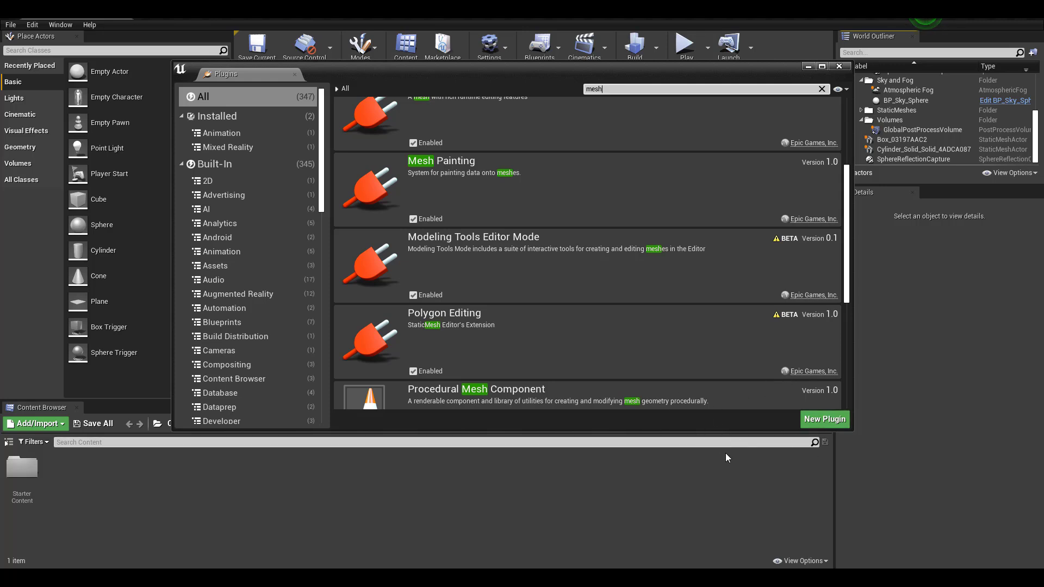
{"action": "left_click", "coordinate": [845, 67]}
- Switch the editor to Modeling mode and hide the StaticMeshes folder holding the table and chairs
{"action": "left_click", "coordinate": [368, 52]}
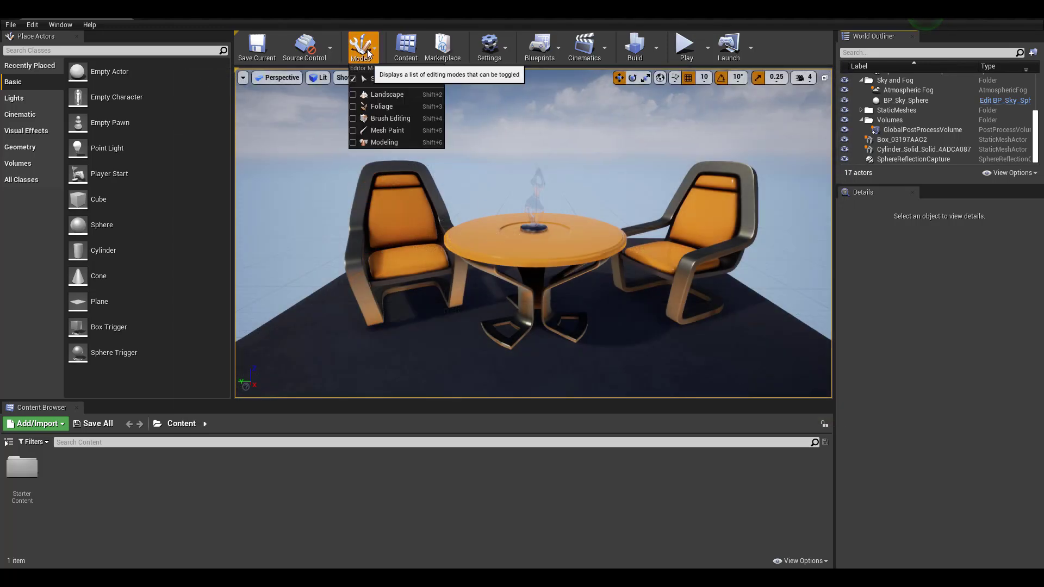
{"action": "left_click", "coordinate": [382, 142]}
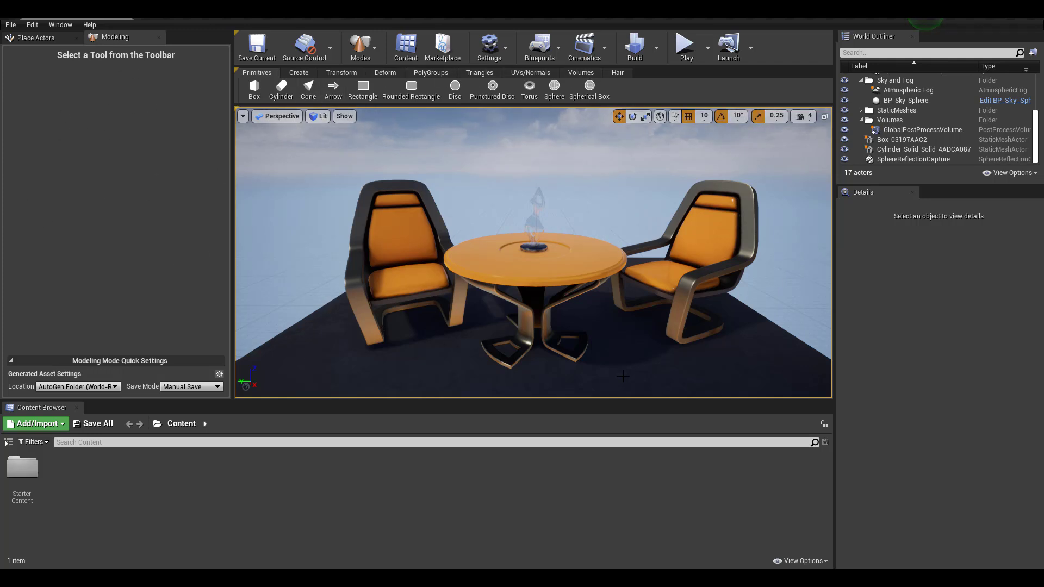
{"action": "left_click", "coordinate": [845, 110]}
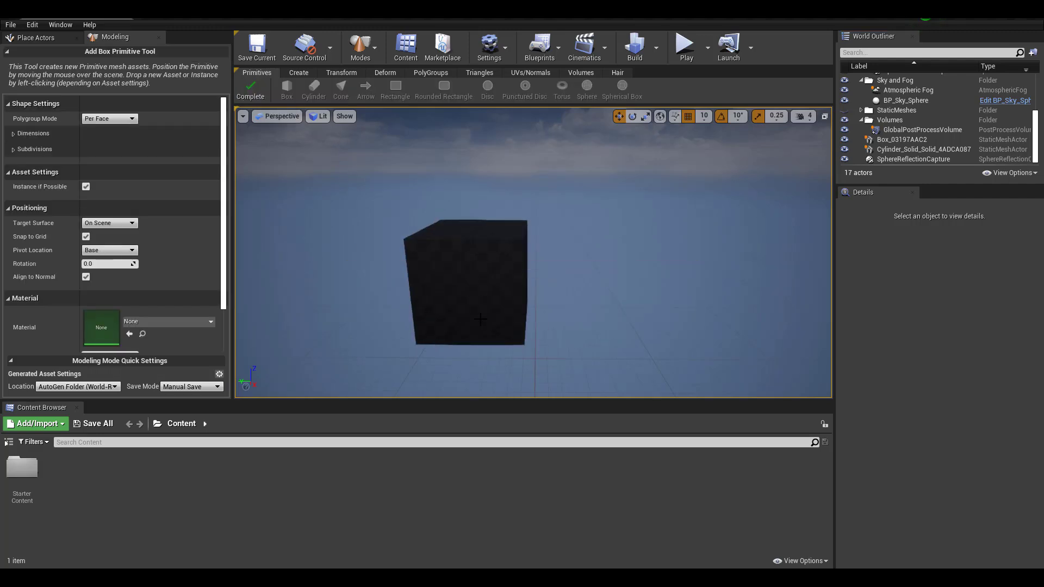
- Place one box primitive in the empty scene with its pivot at the base and end the box tool
{"action": "left_click", "coordinate": [480, 319]}
{"action": "key", "text": "Escape"}
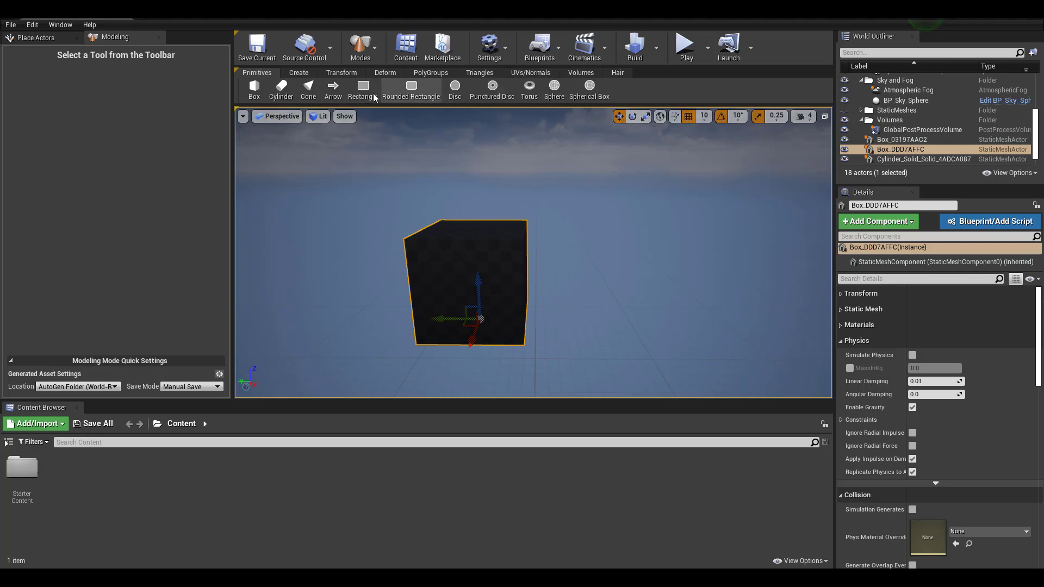
- Draw a closed freehand C-shaped polygon with square corners, extrude it upward into a solid and complete the Draw Polygon tool
{"action": "left_click", "coordinate": [303, 75]}
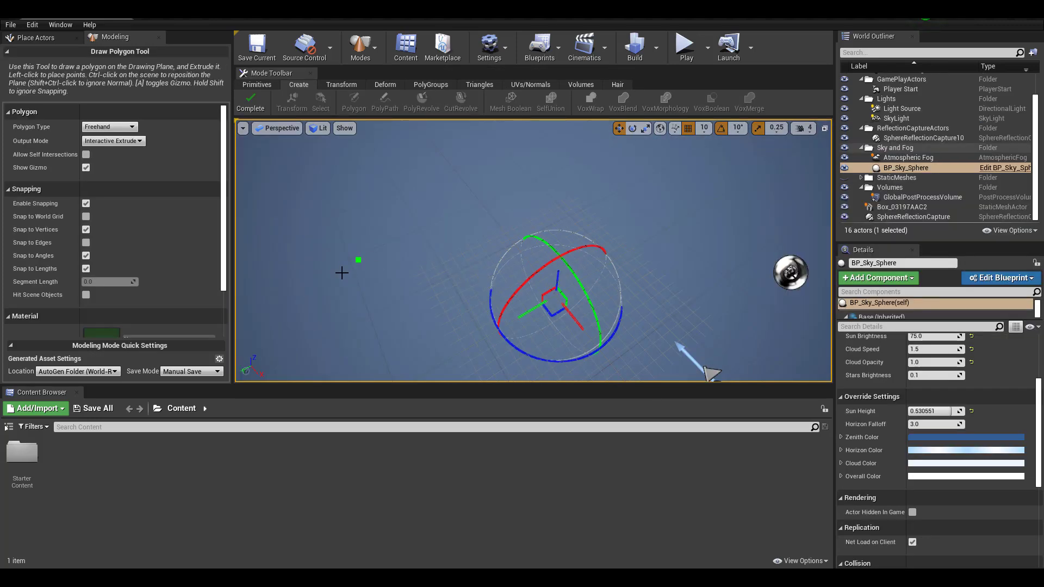
{"action": "left_click", "coordinate": [334, 275]}
{"action": "left_click", "coordinate": [476, 205]}
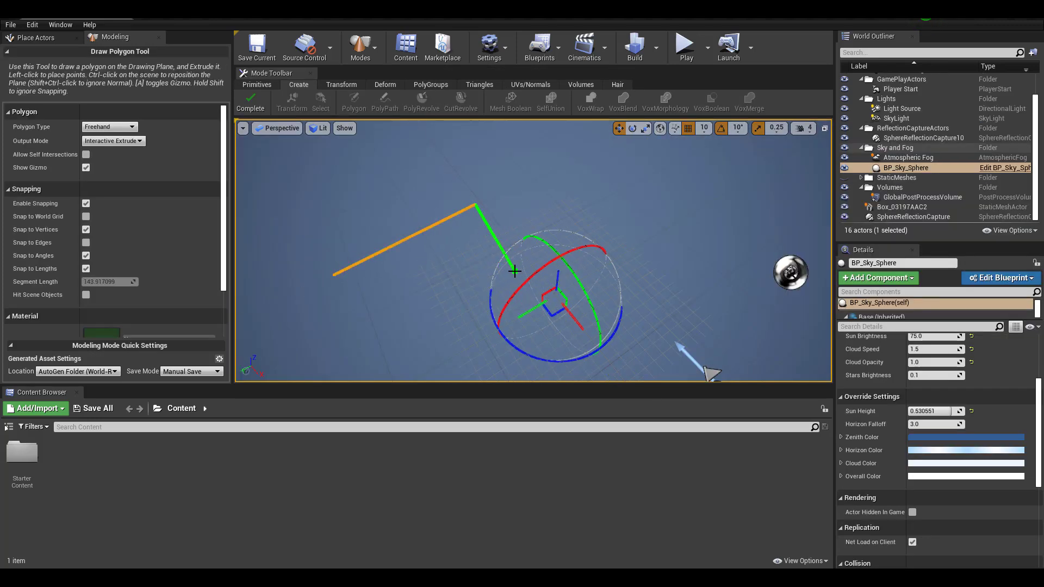
{"action": "left_click", "coordinate": [408, 328]}
{"action": "left_click", "coordinate": [393, 296]}
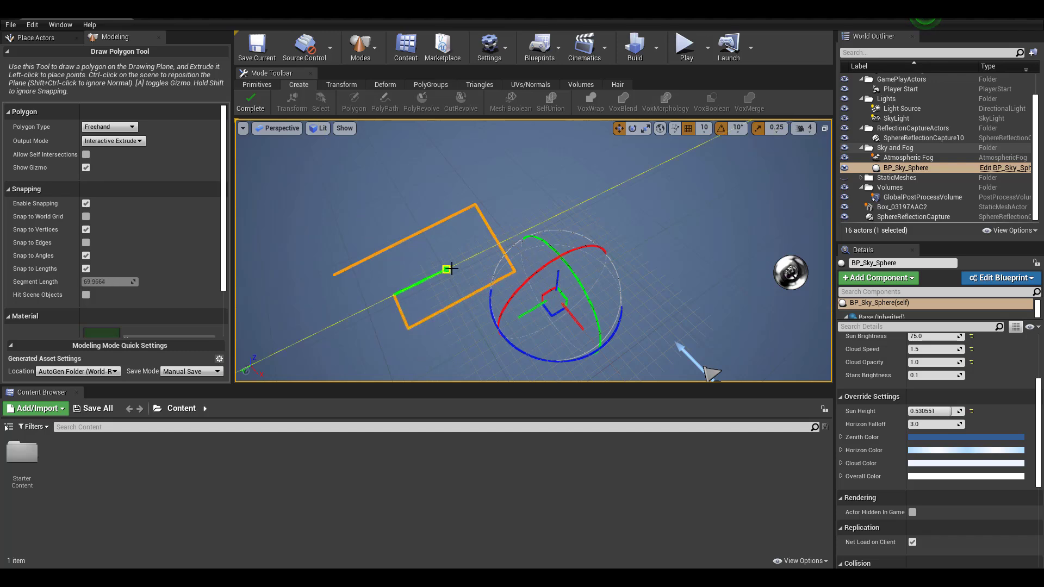
{"action": "left_click", "coordinate": [451, 267]}
{"action": "left_click", "coordinate": [345, 289]}
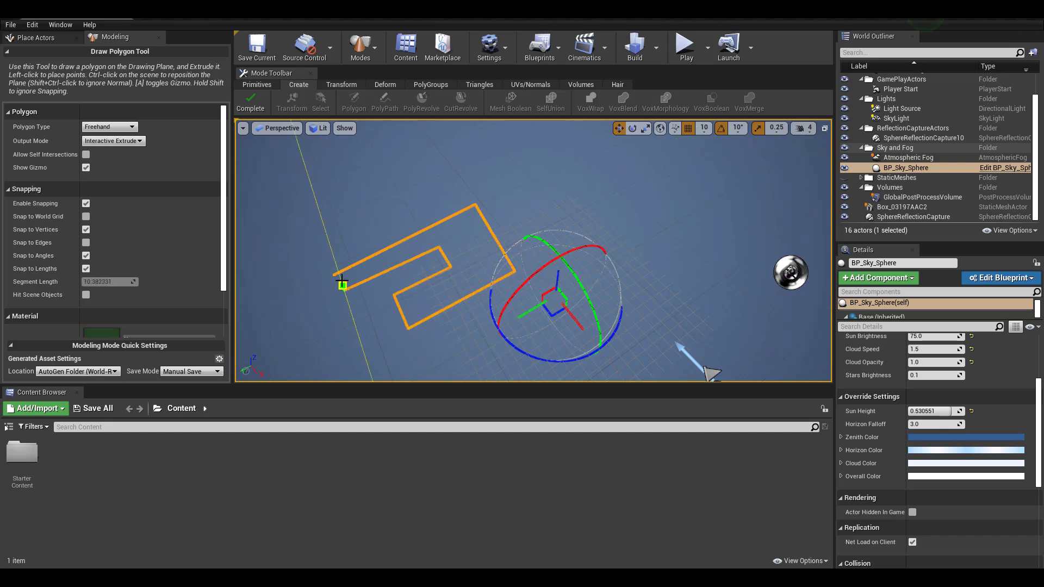
{"action": "left_click", "coordinate": [333, 275]}
{"action": "left_click", "coordinate": [334, 229]}
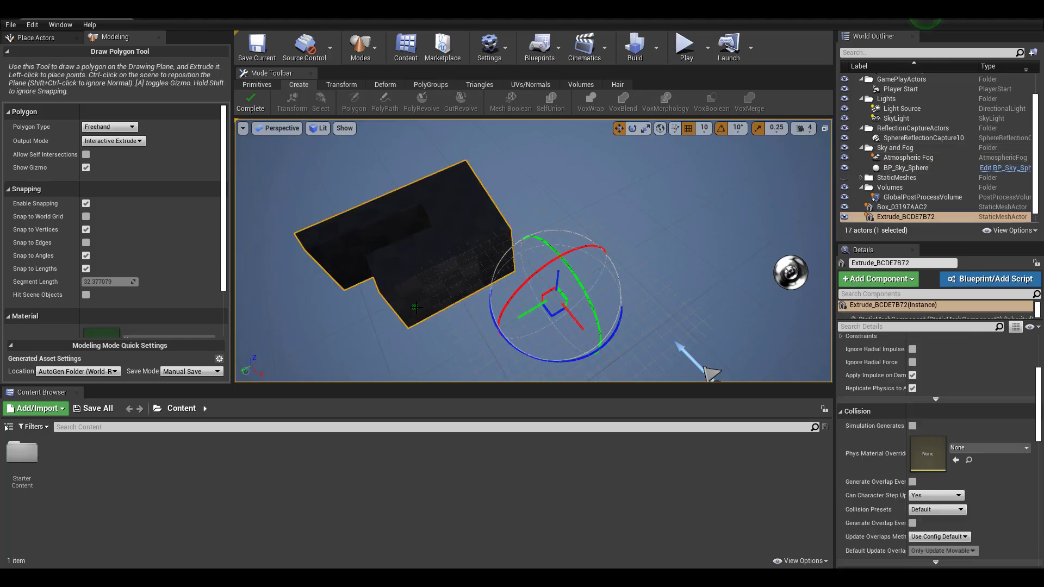
{"action": "left_click_drag", "start_coordinate": [335, 229], "coordinate": [381, 164], "text": "alt"}
{"action": "left_click_drag", "start_coordinate": [476, 288], "coordinate": [310, 375], "text": "alt"}
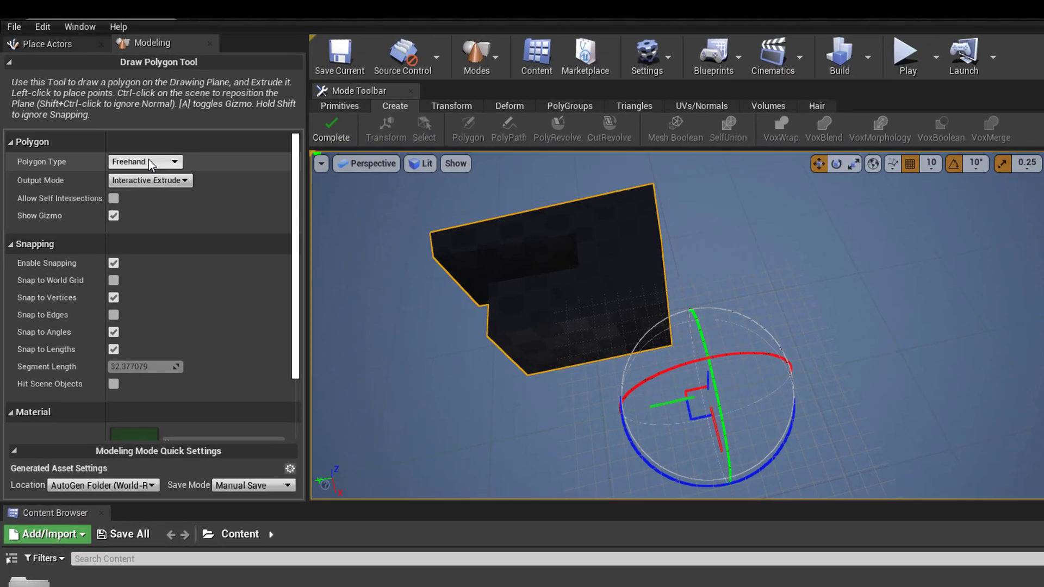
{"action": "left_click", "coordinate": [117, 130]}
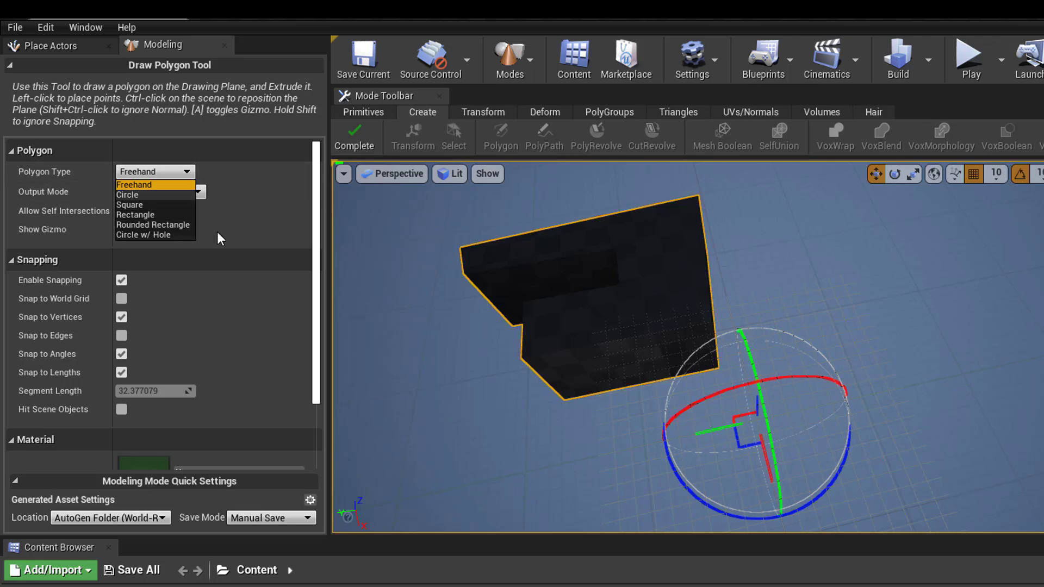
{"action": "left_click", "coordinate": [357, 133]}
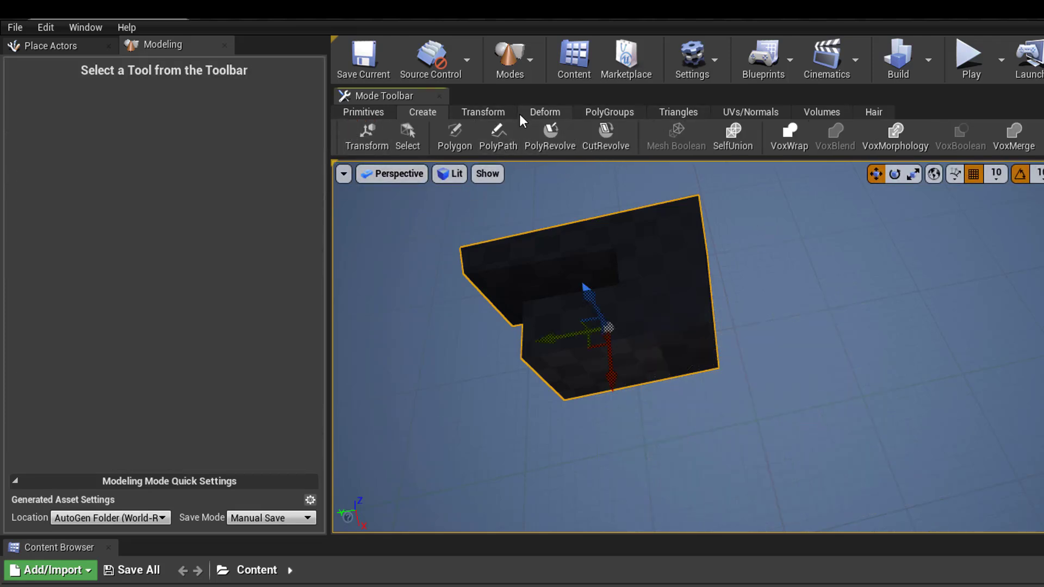
- Draw a closed C-shaped outline beside the extruded solid with the PolyPath tool, ending at its start point
{"action": "left_click", "coordinate": [504, 151]}
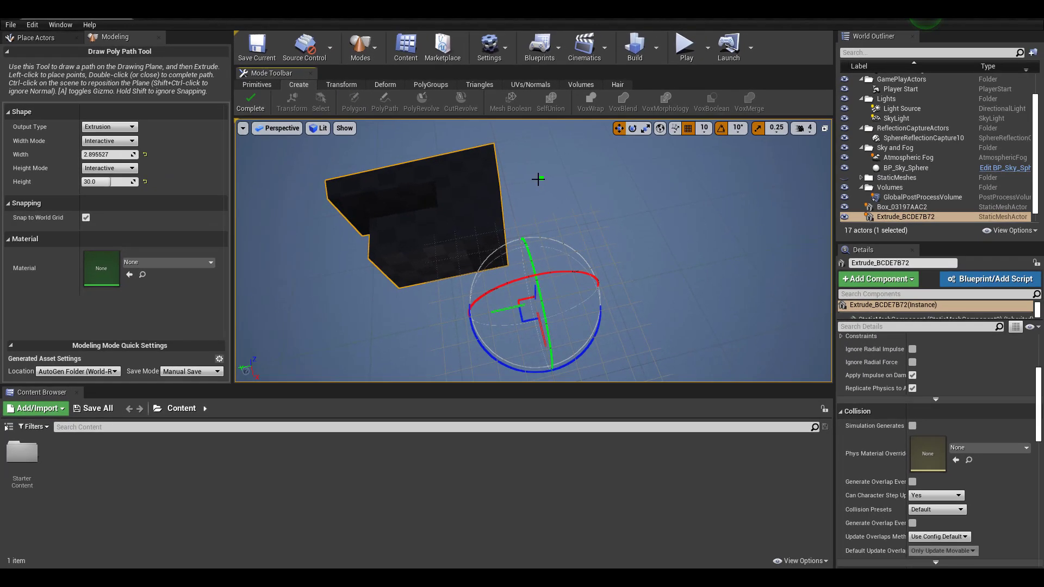
{"action": "left_click", "coordinate": [538, 179]}
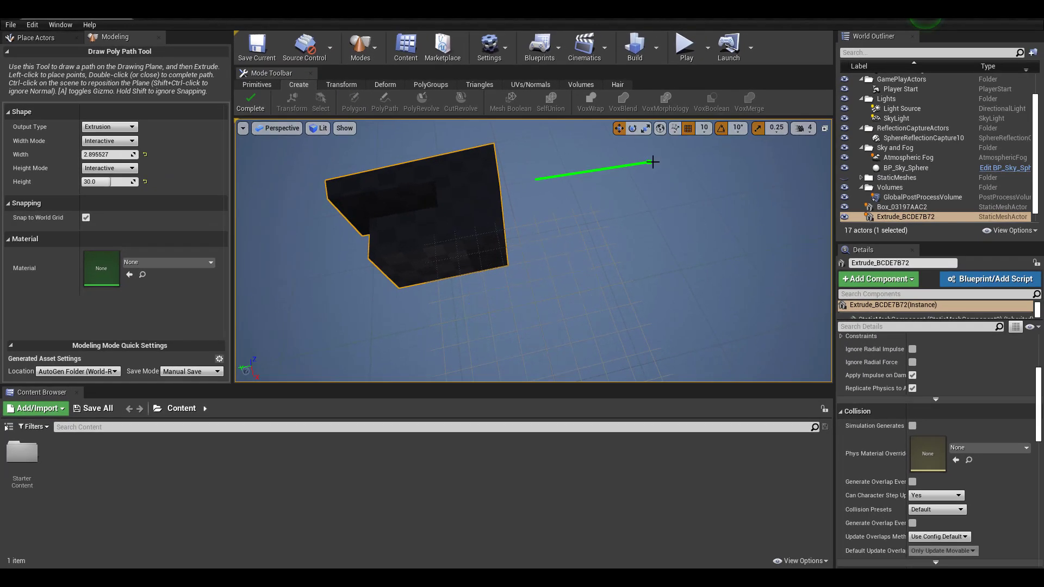
{"action": "left_click", "coordinate": [708, 316]}
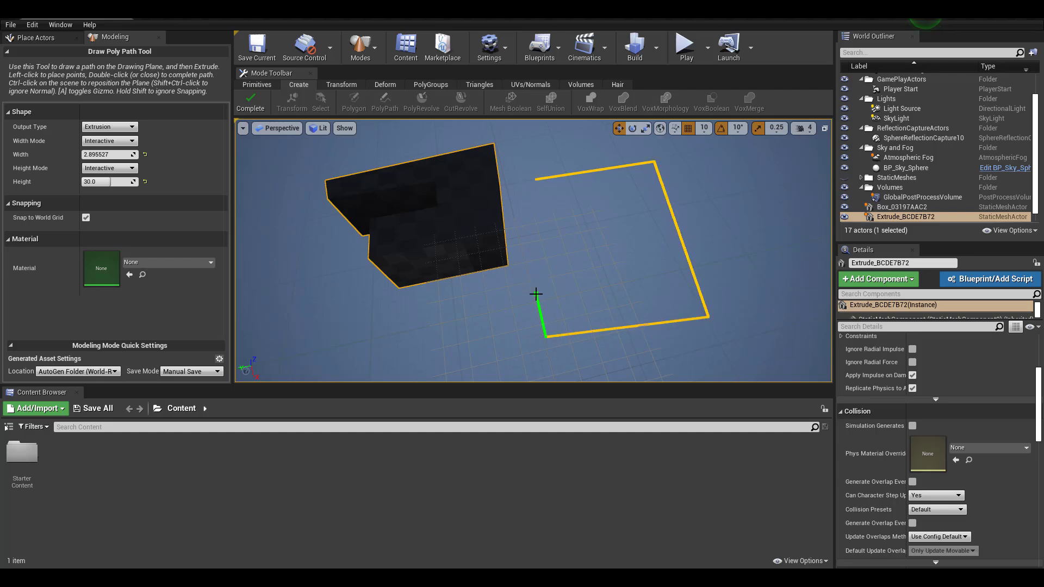
{"action": "left_click", "coordinate": [655, 284]}
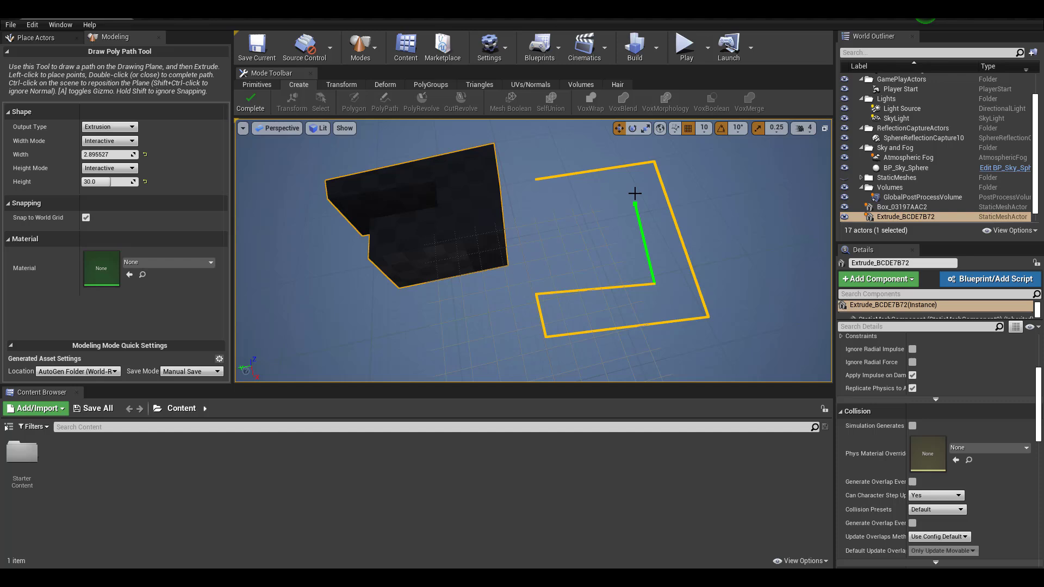
{"action": "left_click", "coordinate": [536, 214]}
{"action": "left_click", "coordinate": [537, 183]}
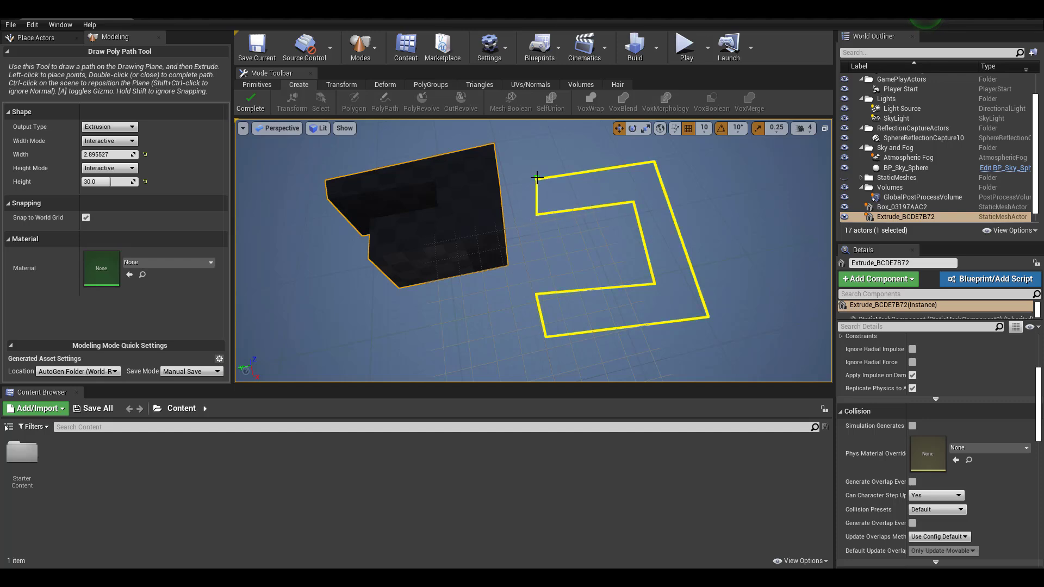
{"action": "left_click", "coordinate": [537, 179]}
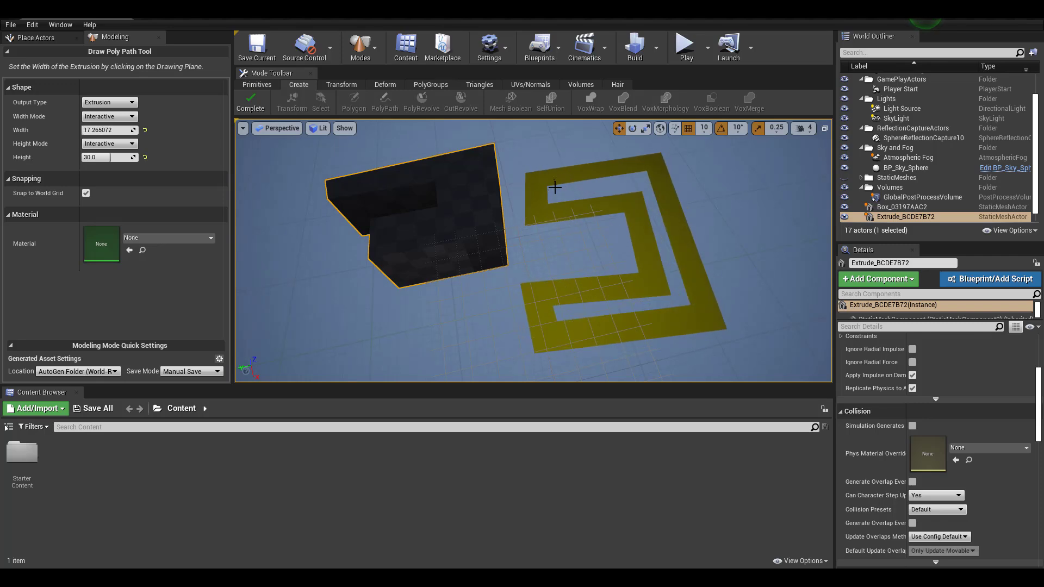
- Give the C-shaped path a width of about 18.4 and extrude it upward into a solid band
{"action": "left_click", "coordinate": [555, 188]}
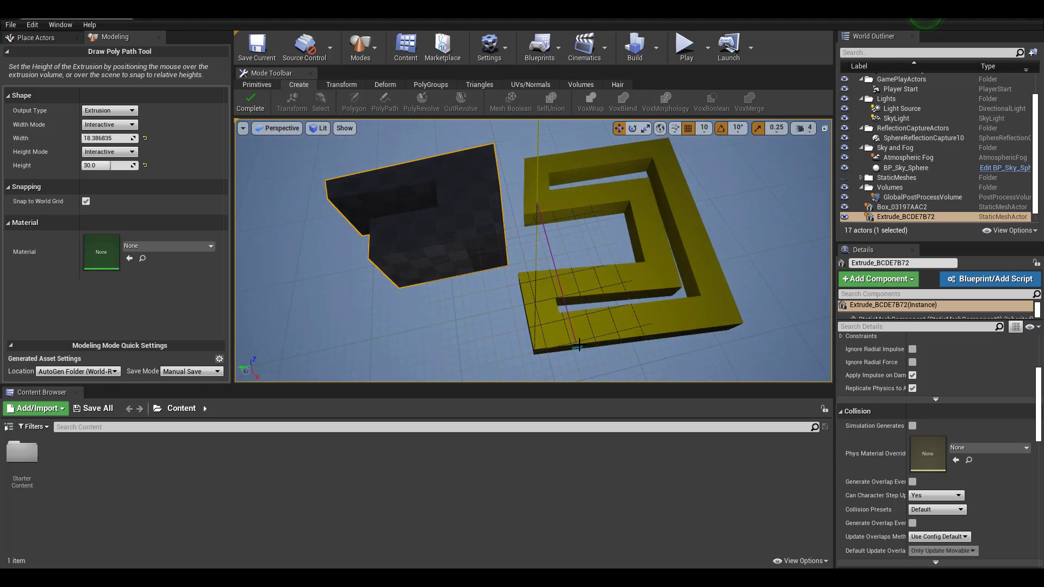
{"action": "left_click", "coordinate": [579, 345]}
{"action": "left_click_drag", "start_coordinate": [580, 344], "coordinate": [528, 326], "text": "alt"}
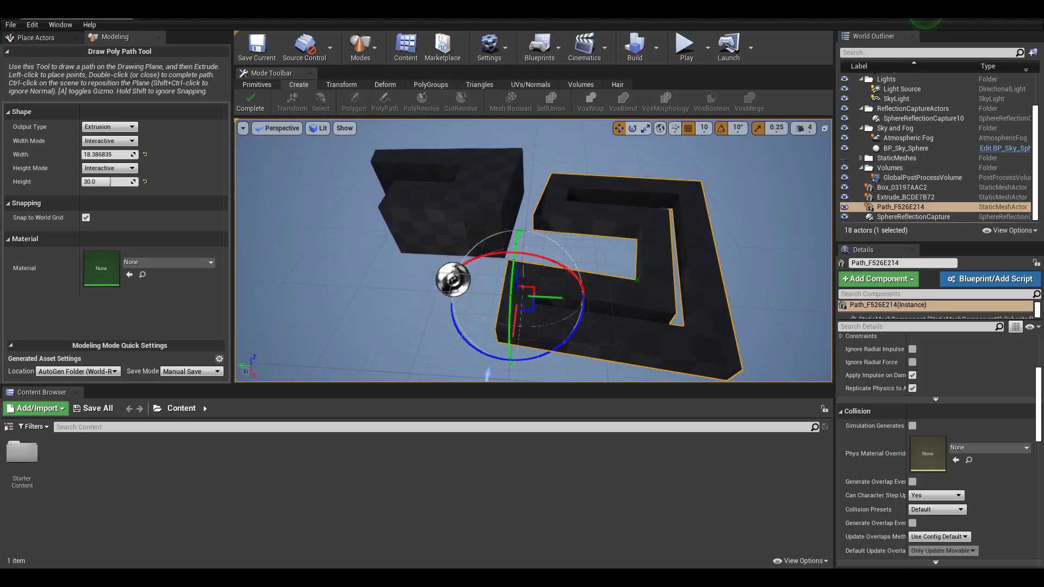
{"action": "left_click_drag", "start_coordinate": [487, 374], "coordinate": [549, 378], "text": "alt"}
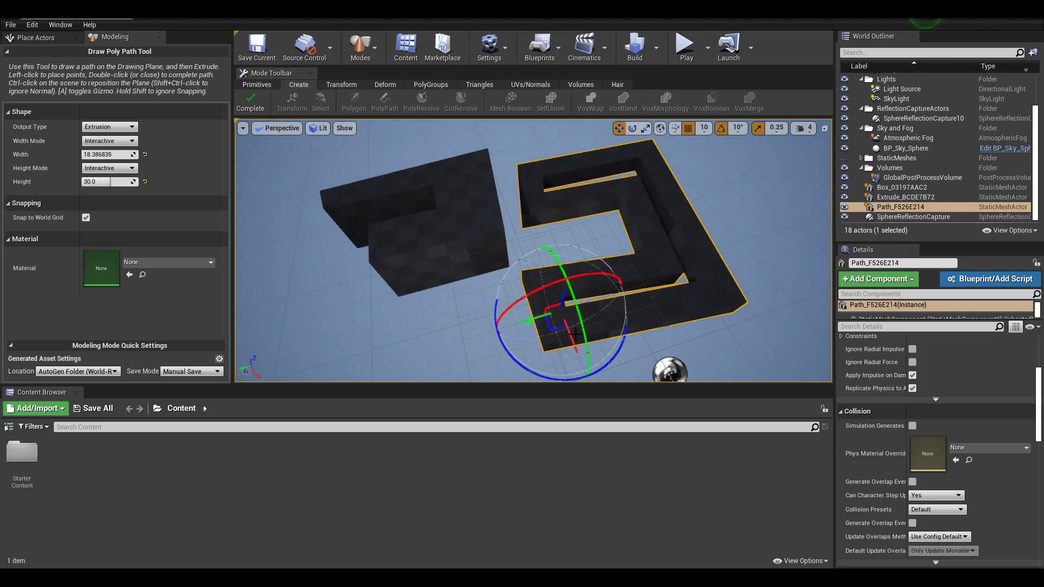
- Shift the drawing plane away from the path solid and complete the Draw Poly Path tool
{"action": "left_click_drag", "start_coordinate": [506, 325], "coordinate": [512, 353]}
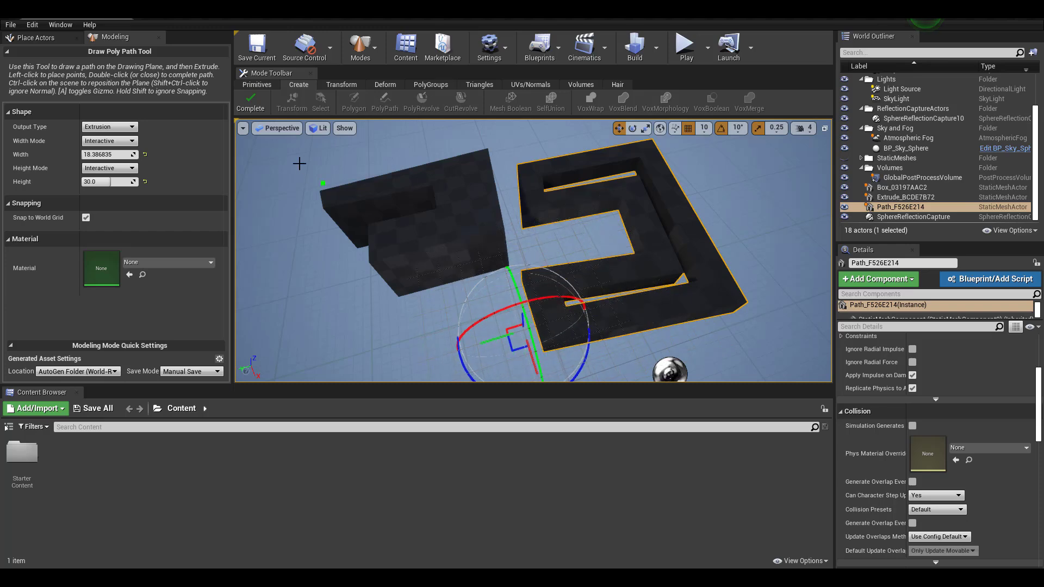
{"action": "left_click", "coordinate": [250, 102]}
{"action": "left_click_drag", "start_coordinate": [679, 292], "coordinate": [582, 292], "text": "alt"}
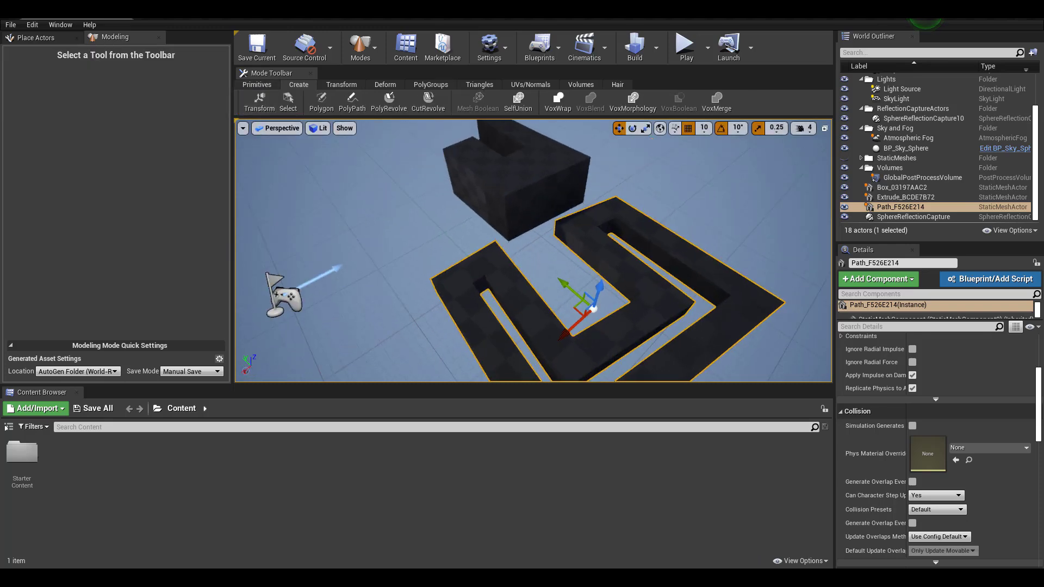
- Move the C-shaped path solid along the ground so that it overlaps the extruded solid
{"action": "left_click_drag", "start_coordinate": [462, 261], "coordinate": [526, 213], "text": "alt"}
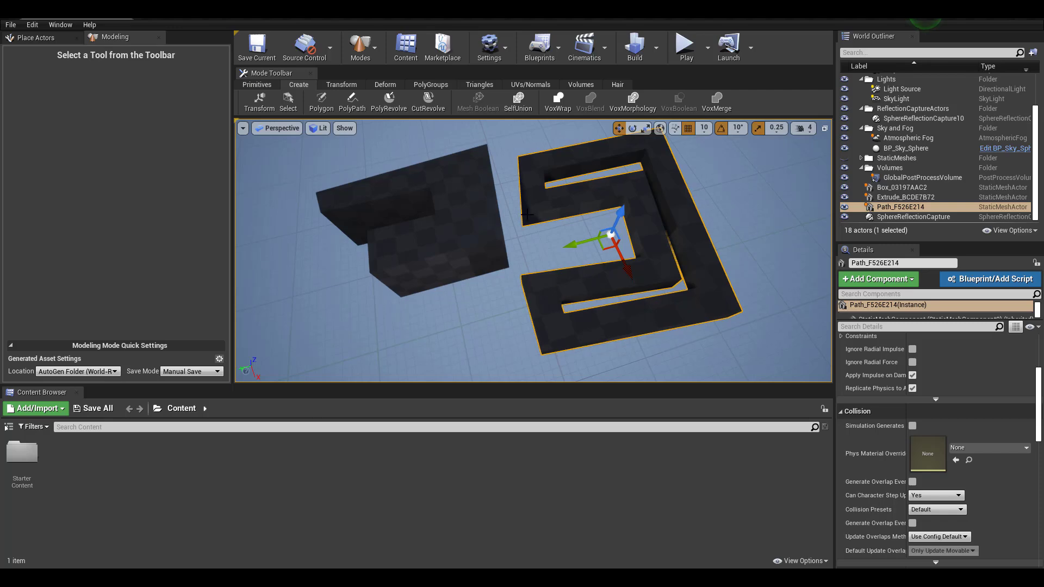
{"action": "left_click", "coordinate": [538, 230]}
{"action": "left_click", "coordinate": [543, 214]}
{"action": "left_click", "coordinate": [458, 252], "text": "shift"}
{"action": "left_click", "coordinate": [438, 315]}
{"action": "left_click", "coordinate": [577, 293]}
{"action": "left_click_drag", "start_coordinate": [609, 252], "coordinate": [550, 305]}
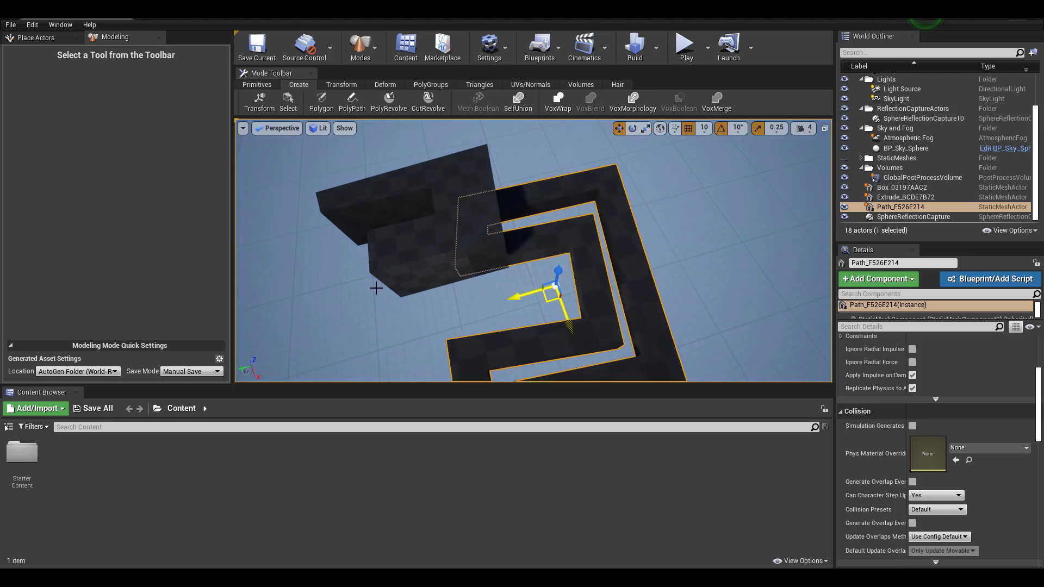
- Select the extruded solid together with the path solid and shift the extruded solid within the Mesh Boolean tool
{"action": "left_click_drag", "start_coordinate": [358, 265], "coordinate": [452, 279], "text": "alt"}
{"action": "scroll", "coordinate": [558, 229], "scroll_direction": "up", "scroll_amount": 3}
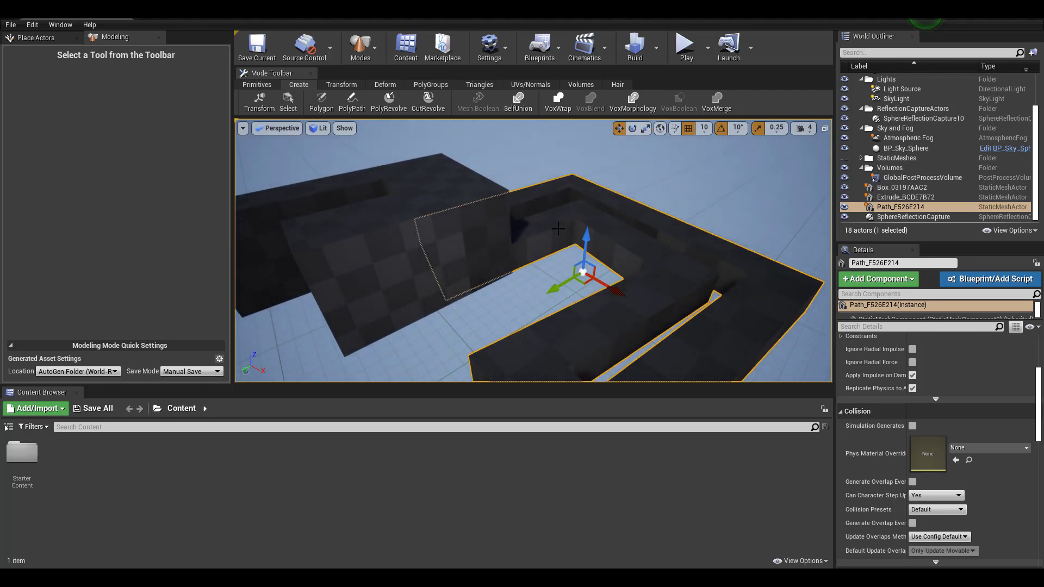
{"action": "left_click", "coordinate": [406, 281], "text": "ctrl"}
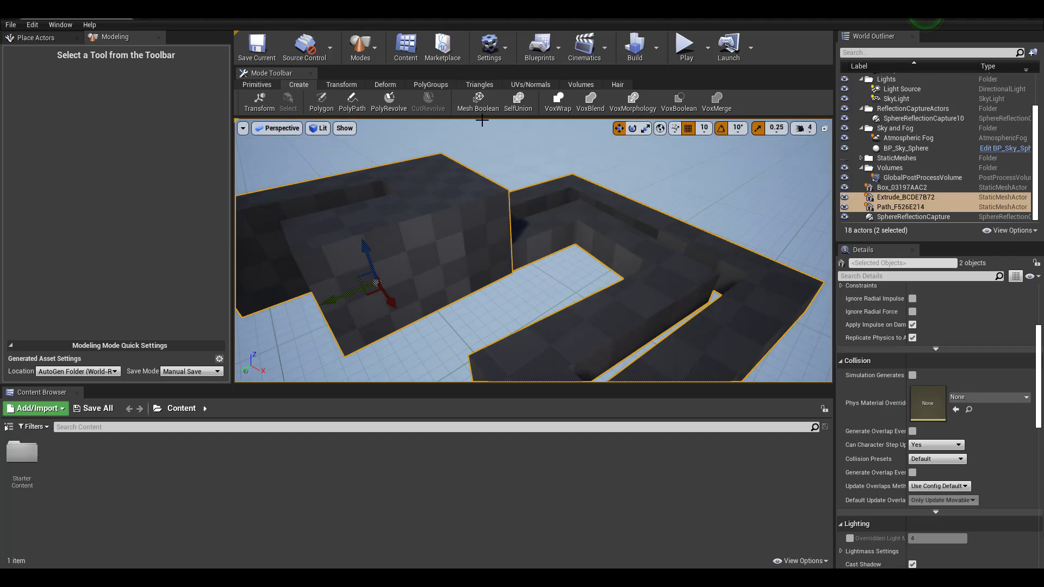
{"action": "left_click", "coordinate": [478, 100]}
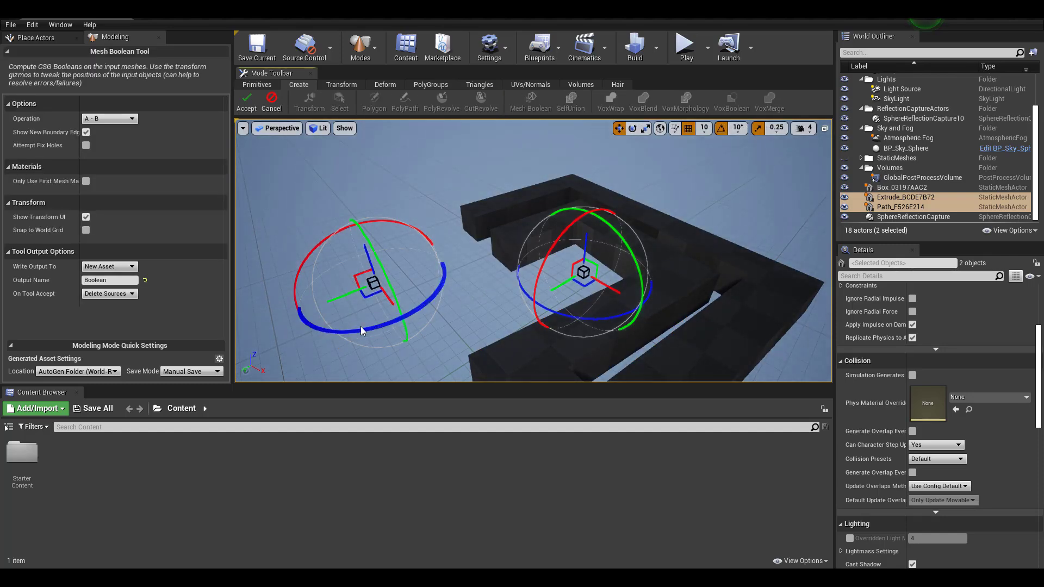
{"action": "left_click_drag", "start_coordinate": [332, 301], "coordinate": [226, 342]}
- Preview the Intersect and Trim A operations in the Mesh Boolean tool, and return the operation to A - B
{"action": "left_click", "coordinate": [109, 117]}
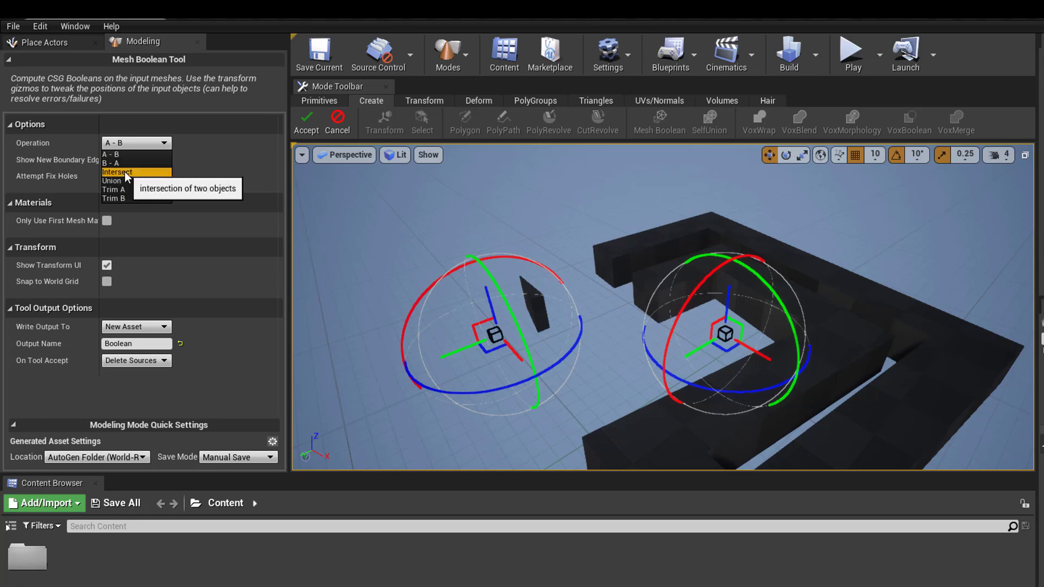
{"action": "left_click", "coordinate": [125, 172]}
{"action": "left_click", "coordinate": [147, 140]}
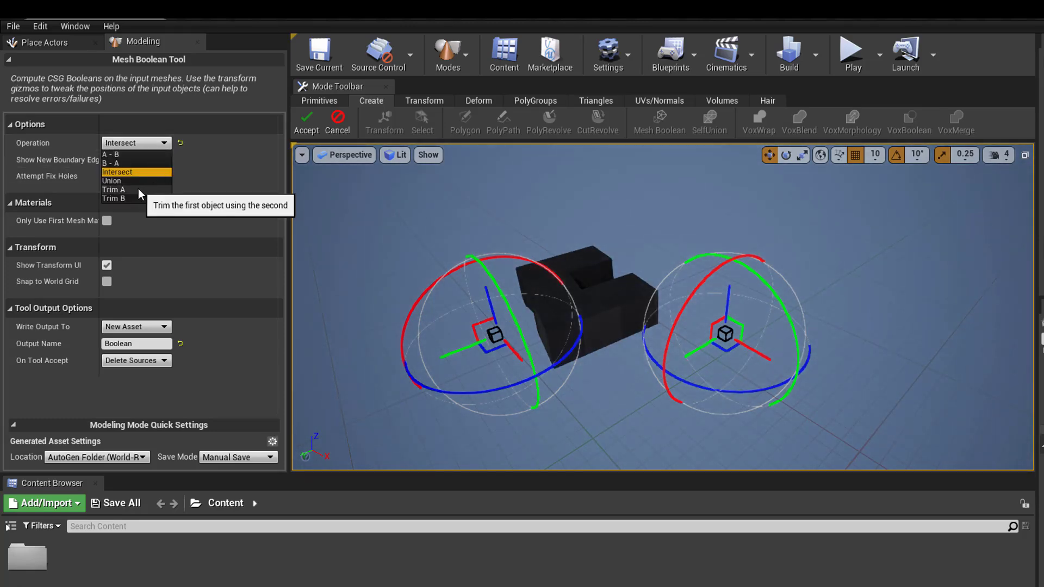
{"action": "left_click", "coordinate": [138, 189]}
{"action": "left_click", "coordinate": [146, 141]}
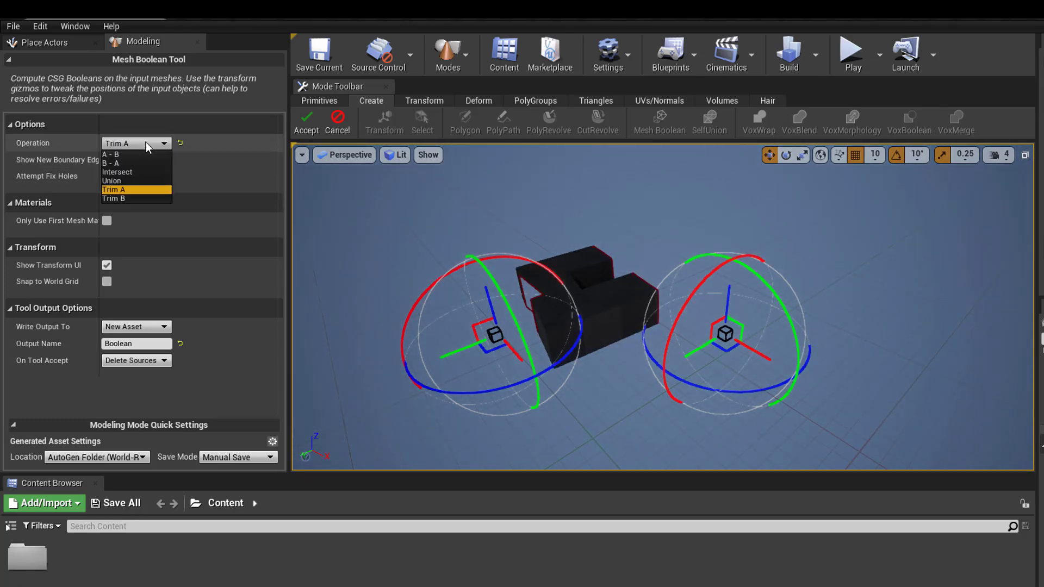
{"action": "left_click", "coordinate": [122, 156]}
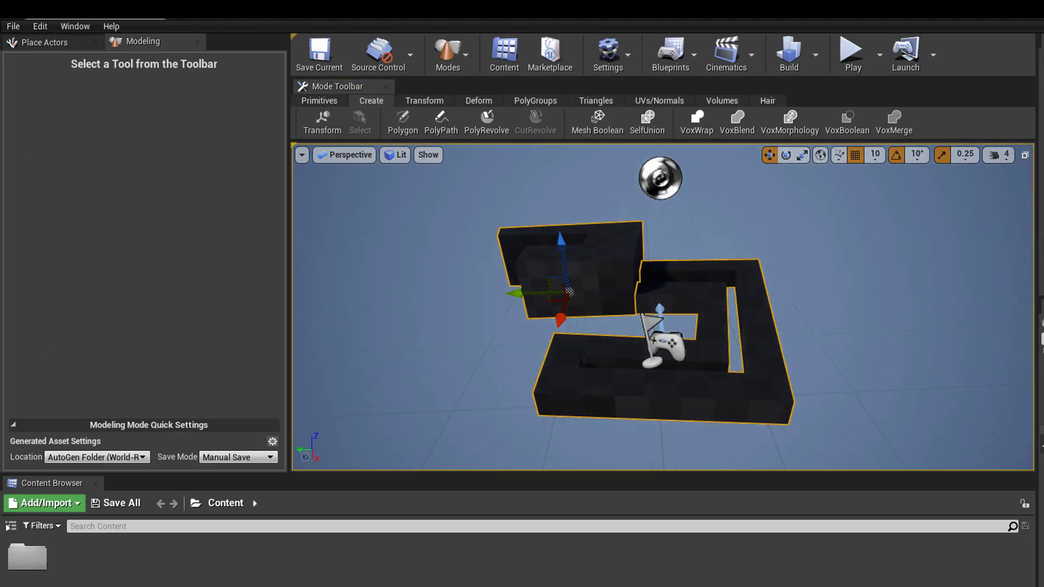
- Delete the selected extruded and path solids
{"action": "left_click_drag", "start_coordinate": [777, 358], "coordinate": [616, 317], "text": "alt"}
{"action": "scroll", "coordinate": [553, 313], "scroll_direction": "up", "scroll_amount": 4}
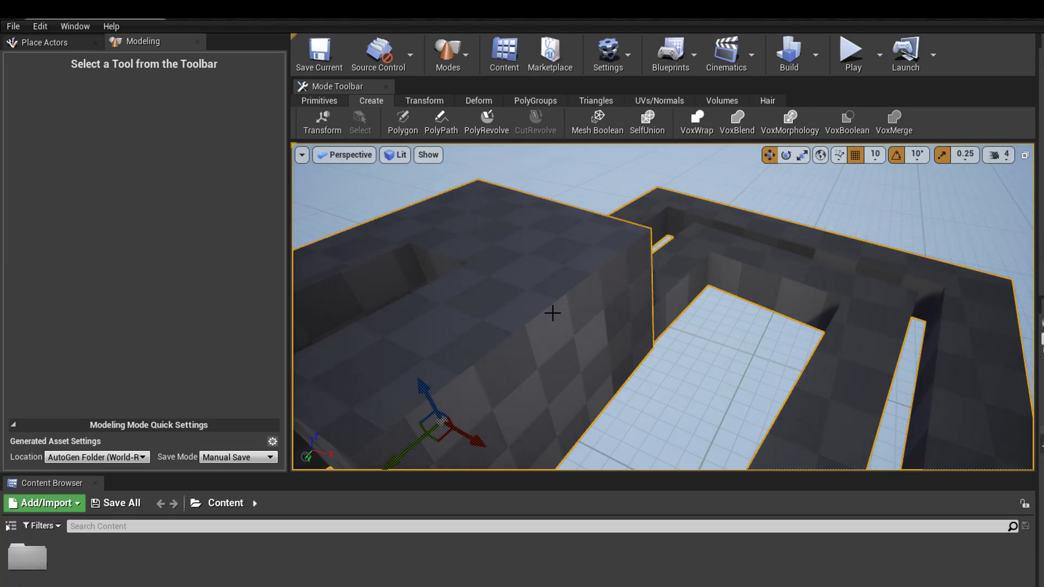
{"action": "key", "text": "Delete"}
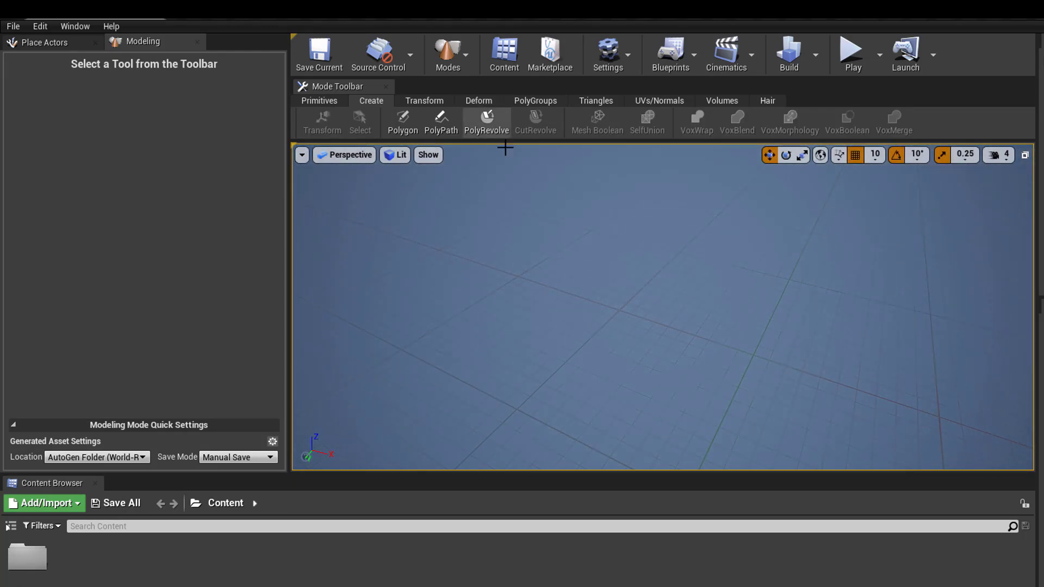
- Enlarge the viewport and draw a closed, stepped goblet profile beside the vertical revolve axis with the PolyRevolve tool
{"action": "left_click", "coordinate": [490, 126]}
{"action": "right_click_drag", "start_coordinate": [748, 338], "coordinate": [692, 323]}
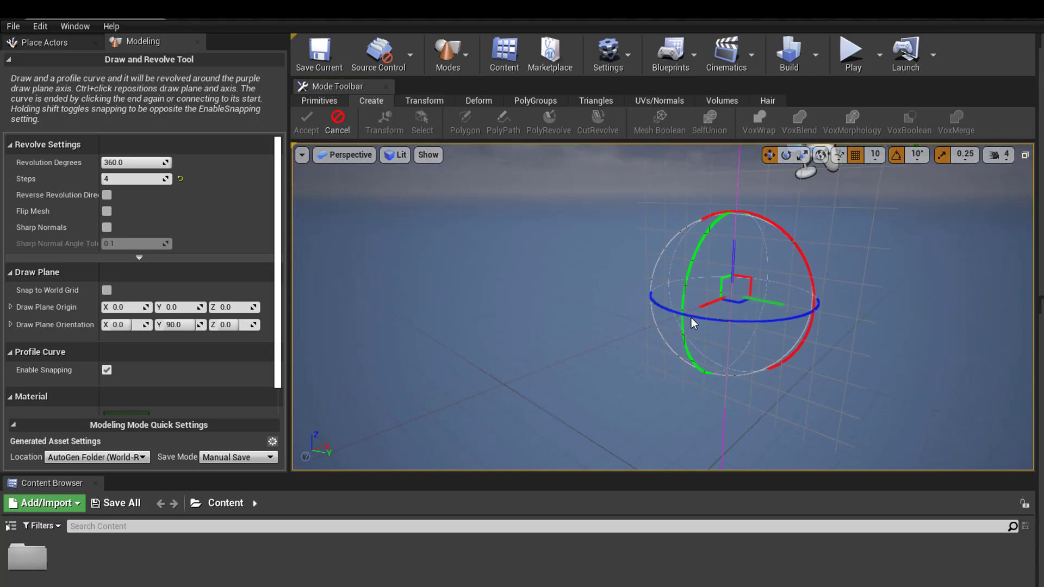
{"action": "right_click_drag", "start_coordinate": [575, 317], "coordinate": [572, 307]}
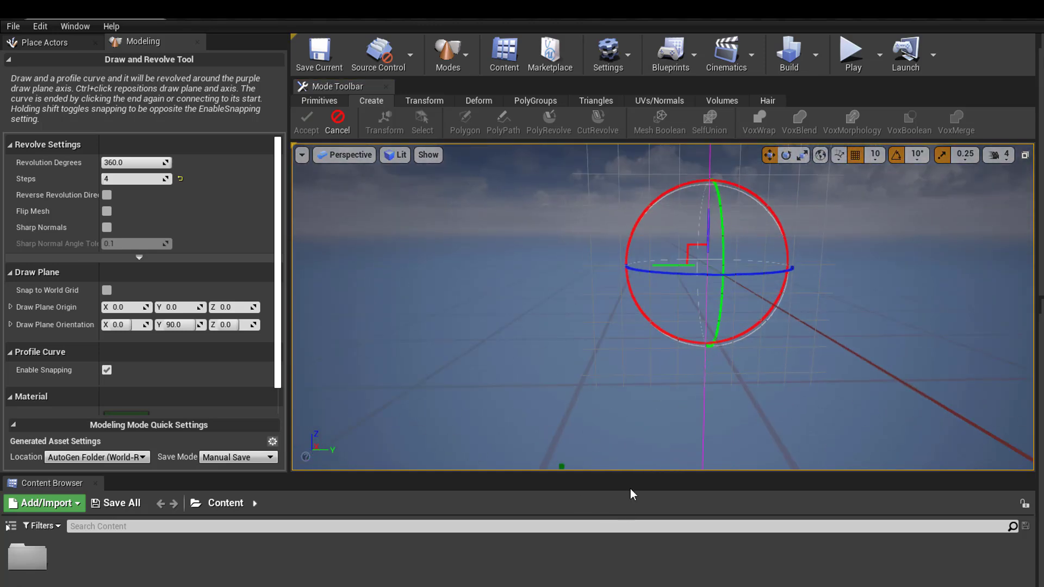
{"action": "left_click_drag", "start_coordinate": [630, 470], "coordinate": [632, 564]}
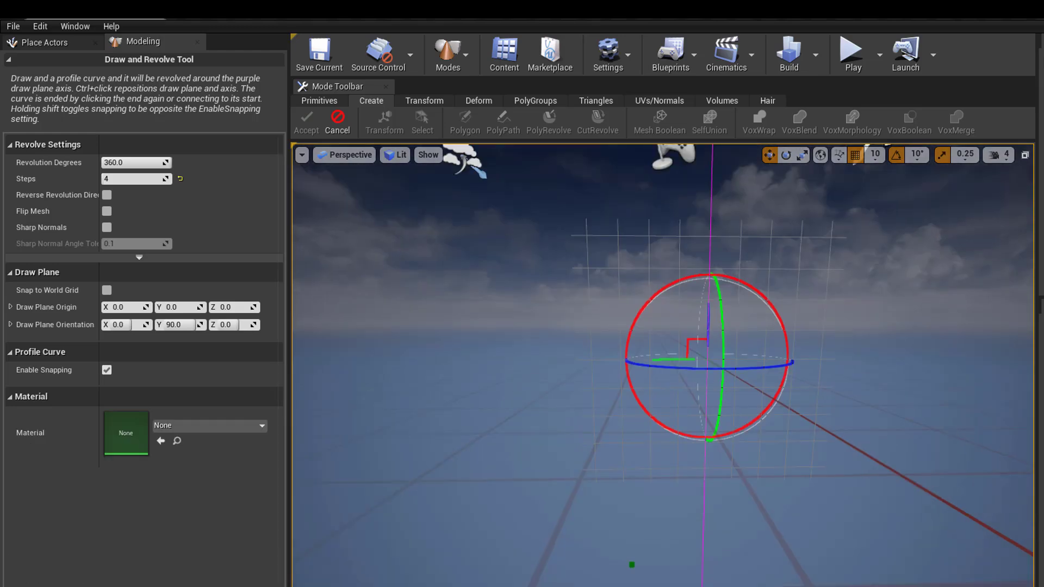
{"action": "right_click_drag", "start_coordinate": [689, 404], "coordinate": [693, 354]}
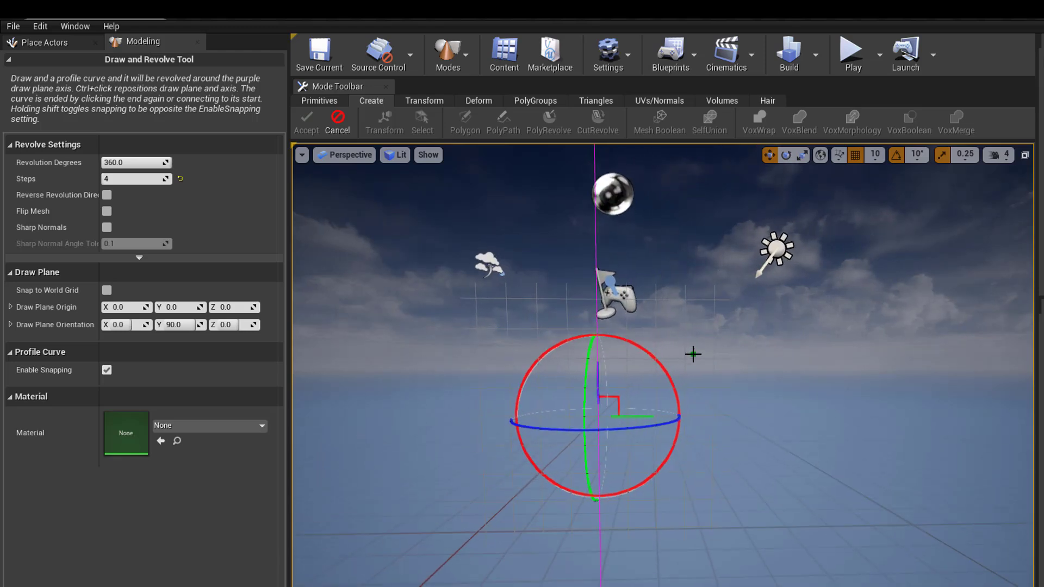
{"action": "left_click", "coordinate": [692, 323]}
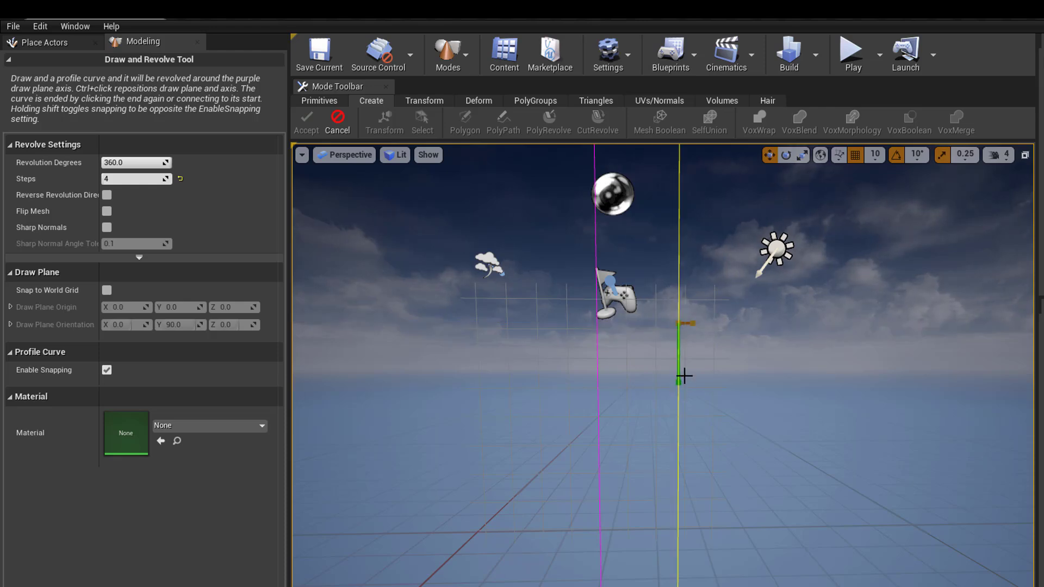
{"action": "left_click", "coordinate": [684, 377]}
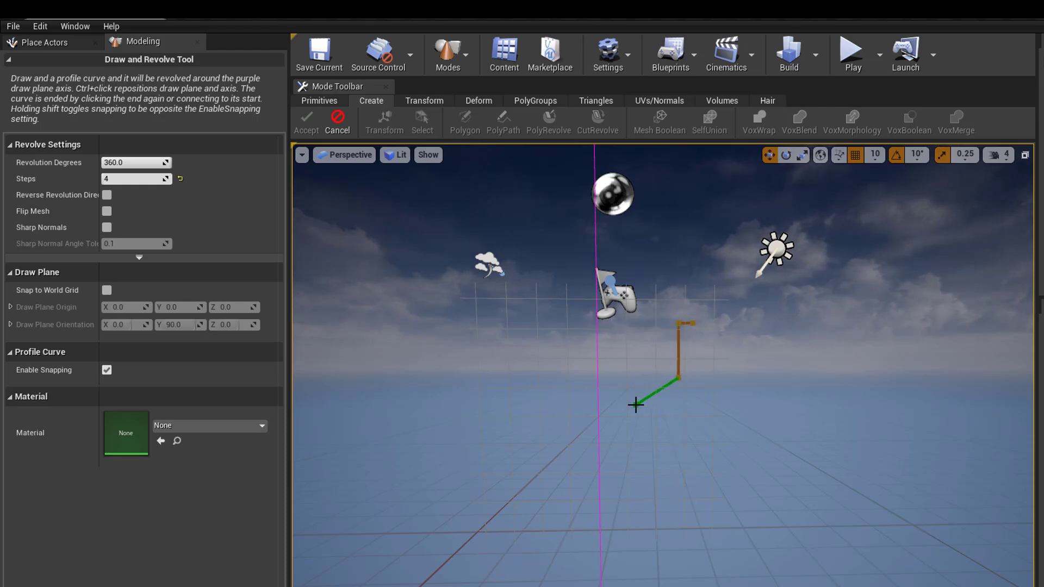
{"action": "left_click", "coordinate": [636, 404]}
{"action": "left_click", "coordinate": [675, 524]}
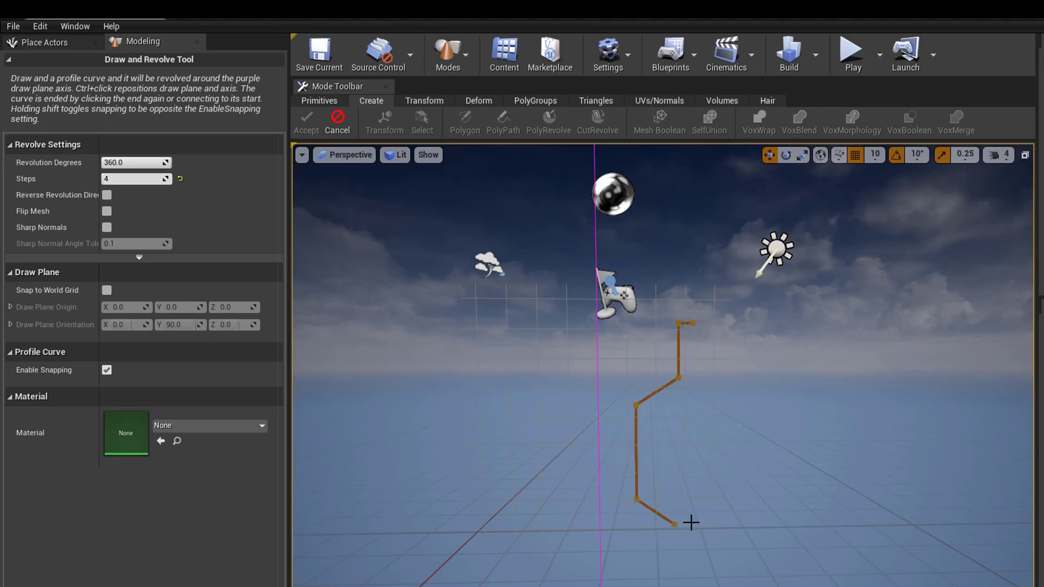
{"action": "left_click", "coordinate": [647, 410]}
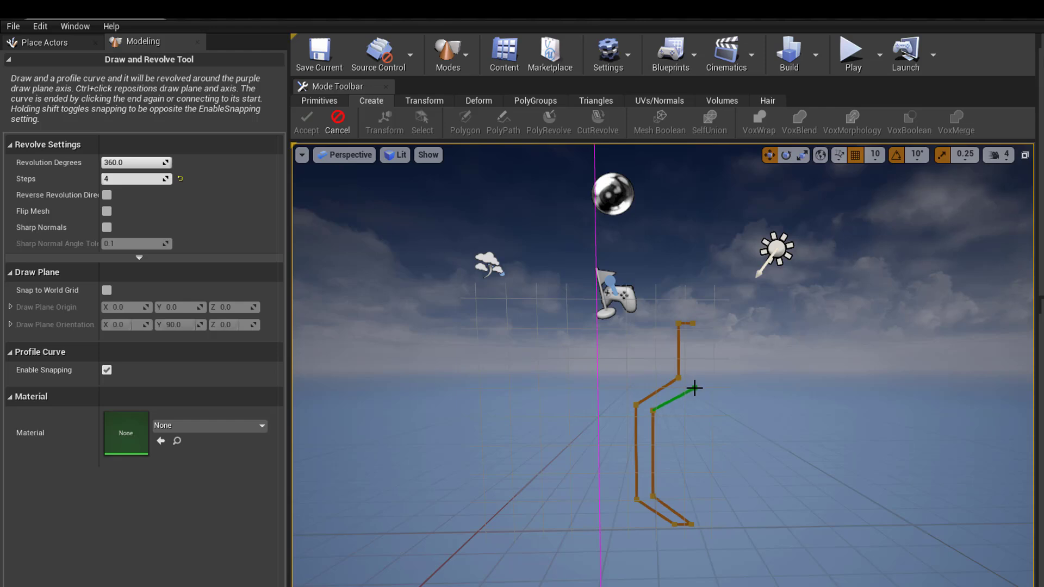
{"action": "left_click", "coordinate": [693, 325]}
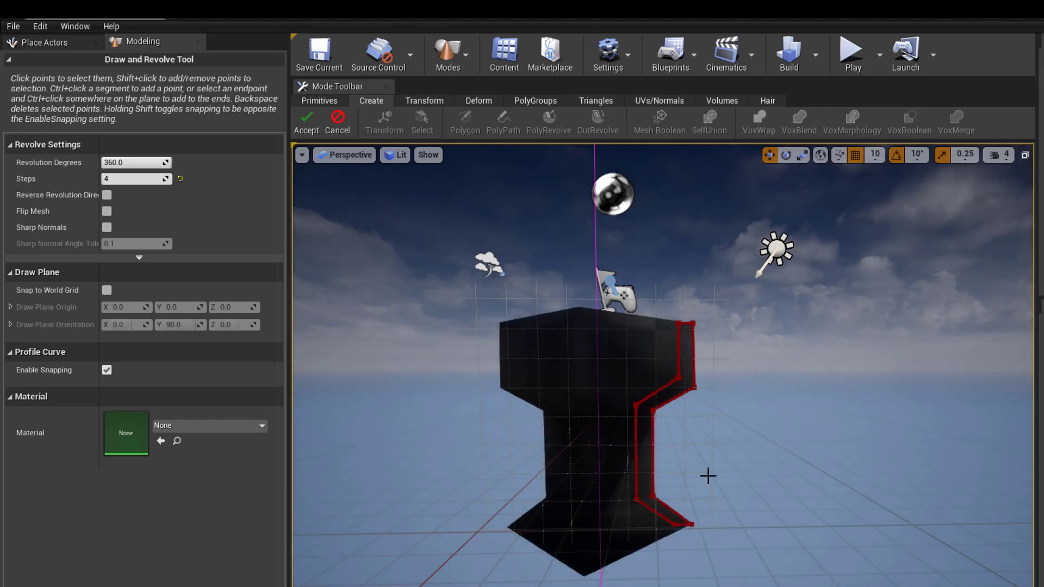
- Set the revolve steps to 23 to round the goblet
{"action": "left_click_drag", "start_coordinate": [704, 435], "coordinate": [396, 344], "text": "alt"}
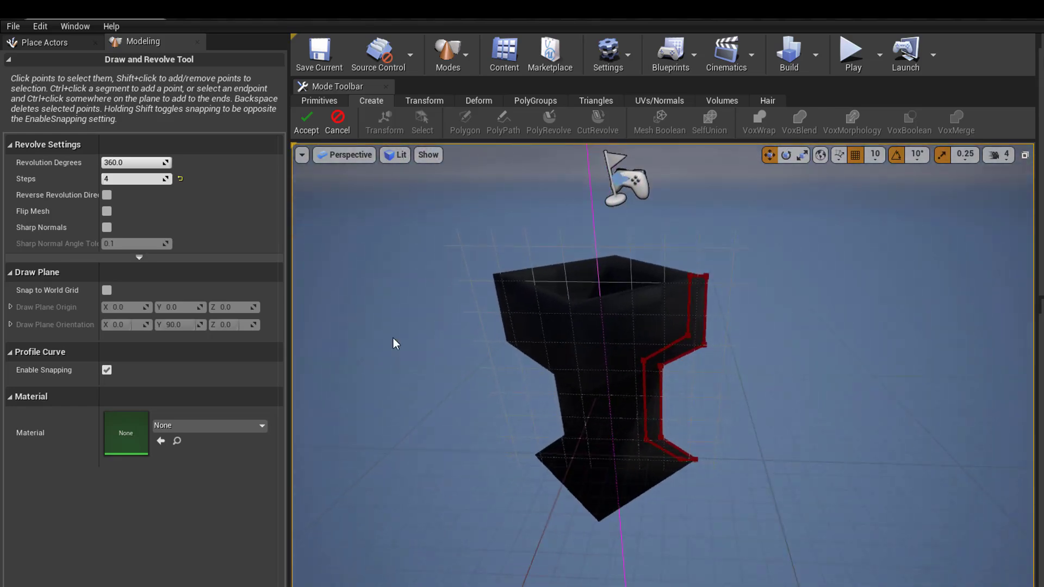
{"action": "left_click_drag", "start_coordinate": [117, 179], "coordinate": [158, 179]}
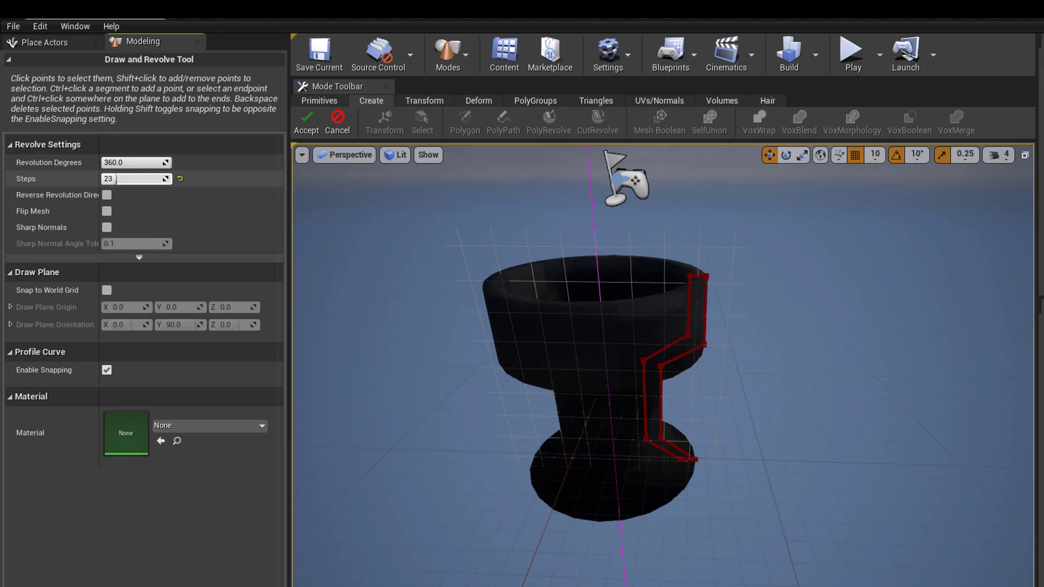
{"action": "left_click_drag", "start_coordinate": [489, 272], "coordinate": [530, 359], "text": "alt"}
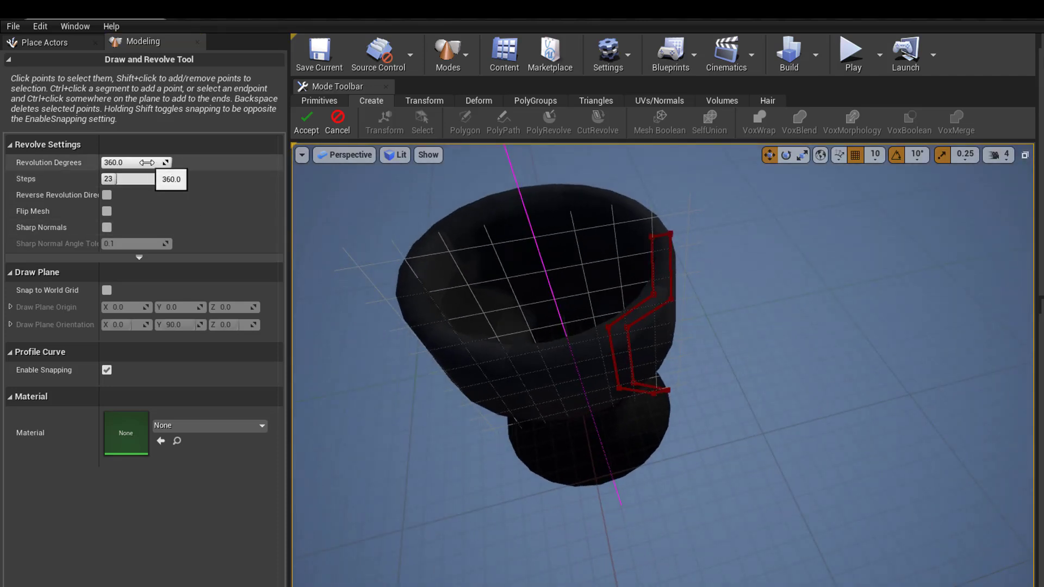
- Reduce the revolution to about 250.29 degrees, and further to about 212.57 degrees, exposing the goblet's cross-section
{"action": "mouse_move", "coordinate": [146, 162]}
{"action": "left_mouse_down"}
{"action": "mouse_move", "coordinate": [119, 162]}
{"action": "mouse_move", "coordinate": [133, 162]}
{"action": "left_mouse_up"}
{"action": "left_click_drag", "start_coordinate": [489, 326], "coordinate": [653, 283], "text": "alt"}
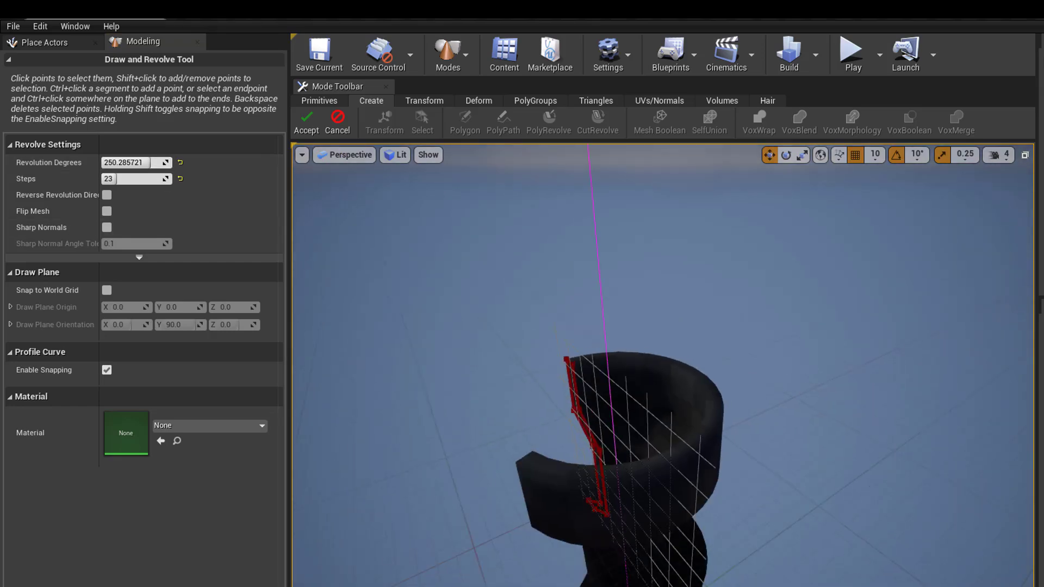
{"action": "left_click_drag", "start_coordinate": [544, 470], "coordinate": [667, 435], "text": "alt"}
{"action": "right_click_drag", "start_coordinate": [653, 482], "coordinate": [735, 482], "text": "alt"}
{"action": "left_click_drag", "start_coordinate": [653, 482], "coordinate": [655, 446], "text": "alt"}
{"action": "middle_click_drag", "start_coordinate": [704, 461], "coordinate": [530, 429], "text": "alt"}
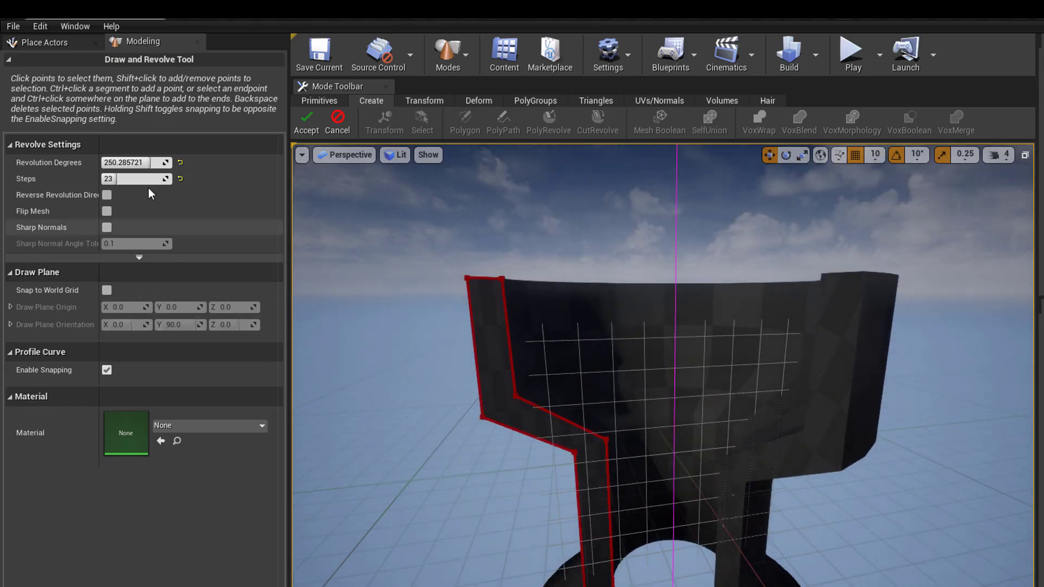
{"action": "mouse_move", "coordinate": [139, 163]}
{"action": "left_mouse_down"}
{"action": "mouse_move", "coordinate": [174, 163]}
{"action": "mouse_move", "coordinate": [141, 163]}
{"action": "left_mouse_up"}
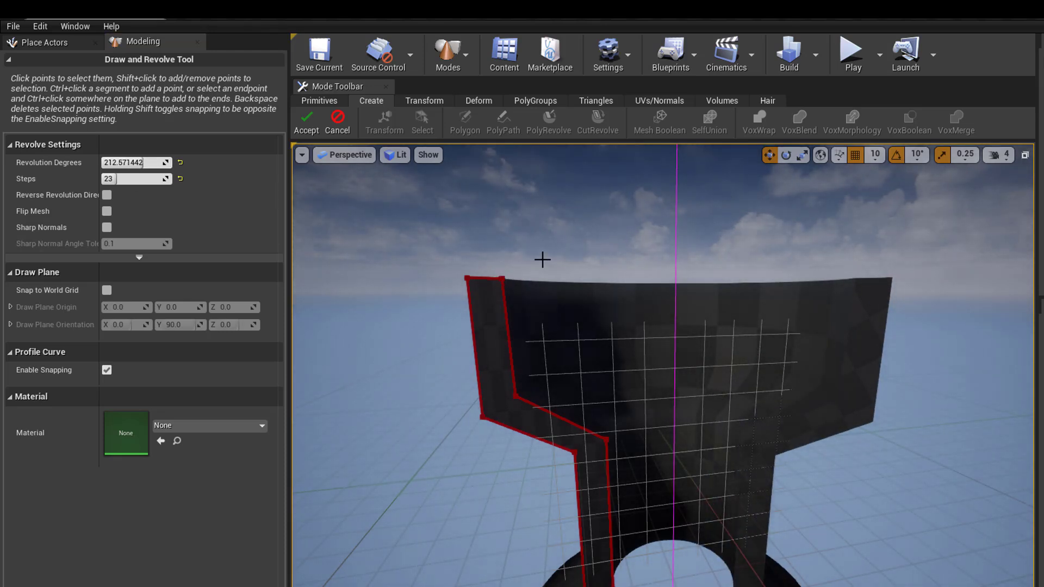
- Reposition the profile's upper rim points so the goblet's opening flares outward
{"action": "left_click_drag", "start_coordinate": [503, 279], "coordinate": [527, 276]}
{"action": "left_click_drag", "start_coordinate": [527, 277], "coordinate": [531, 348], "text": "alt"}
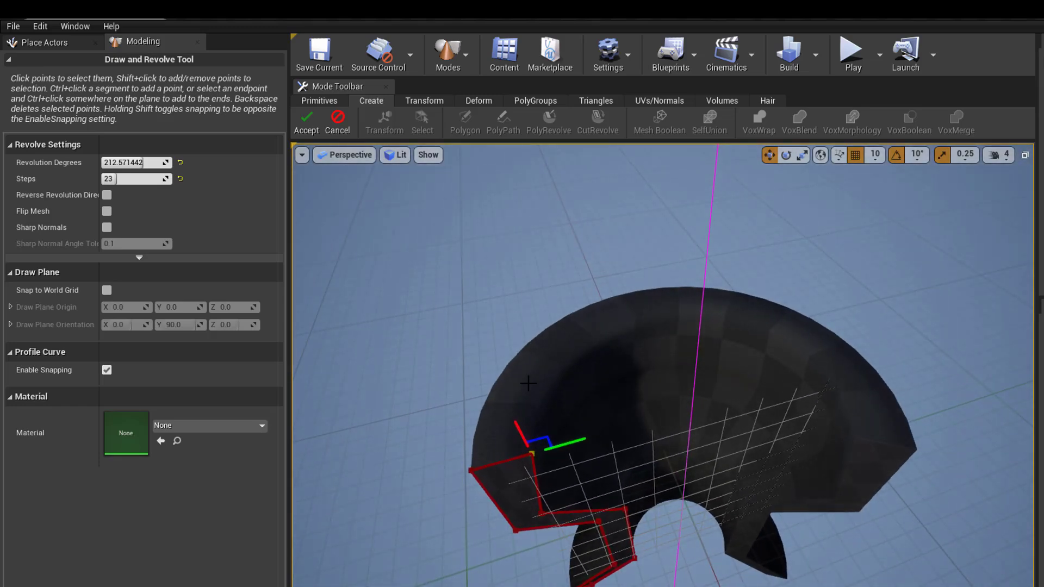
{"action": "mouse_move", "coordinate": [567, 444]}
{"action": "left_mouse_down"}
{"action": "mouse_move", "coordinate": [618, 429]}
{"action": "mouse_move", "coordinate": [577, 442]}
{"action": "left_mouse_up"}
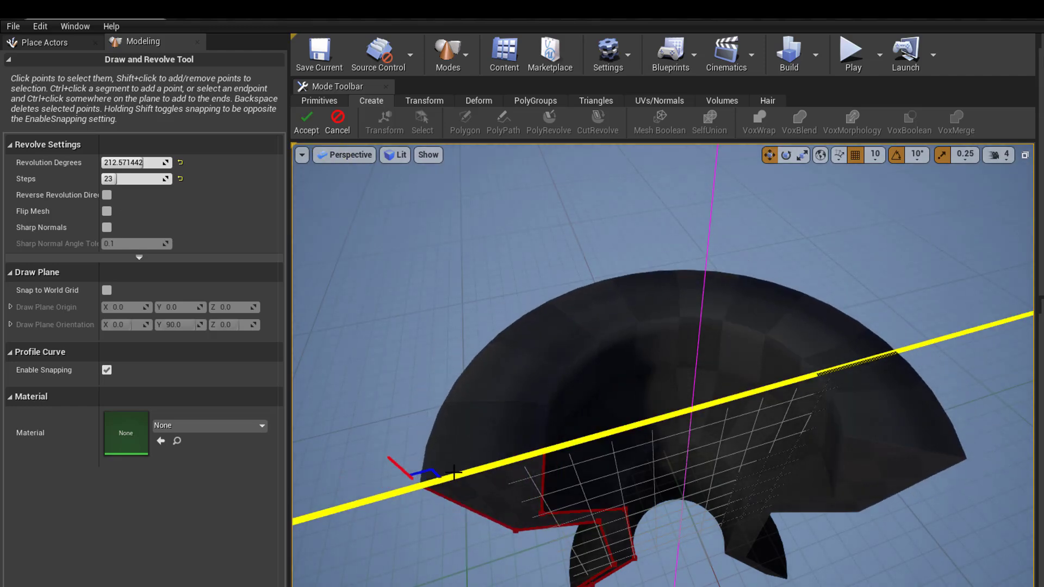
{"action": "left_click_drag", "start_coordinate": [505, 461], "coordinate": [463, 331], "text": "alt"}
- Restore the revolution to 360 degrees and set the revolve steps to 64
{"action": "left_click_drag", "start_coordinate": [131, 162], "coordinate": [146, 179]}
{"action": "scroll", "coordinate": [663, 365], "scroll_direction": "down", "scroll_amount": 6}
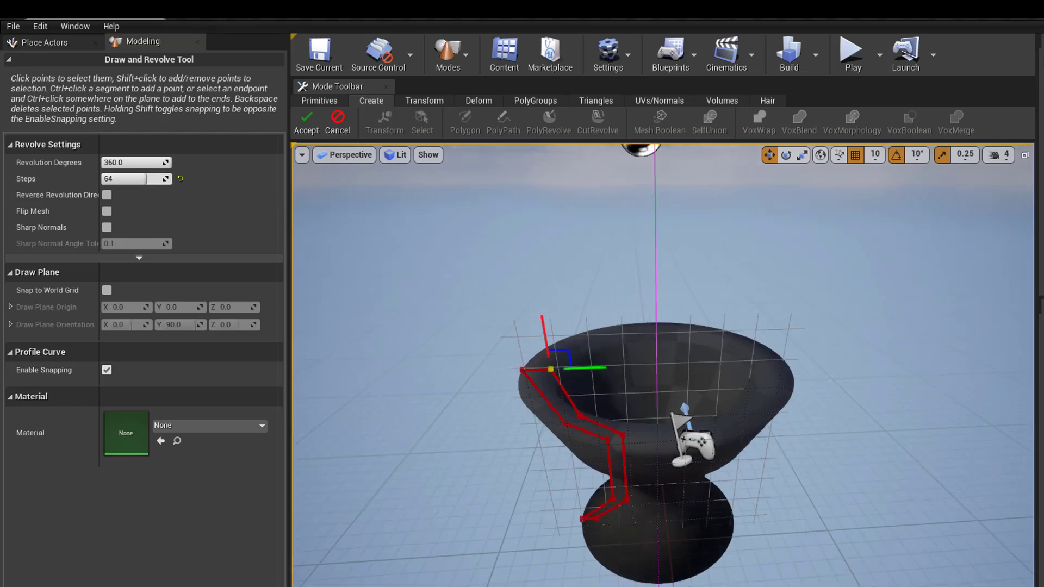
{"action": "left_click_drag", "start_coordinate": [662, 365], "coordinate": [587, 365], "text": "alt"}
{"action": "scroll", "coordinate": [663, 365], "scroll_direction": "up", "scroll_amount": 10}
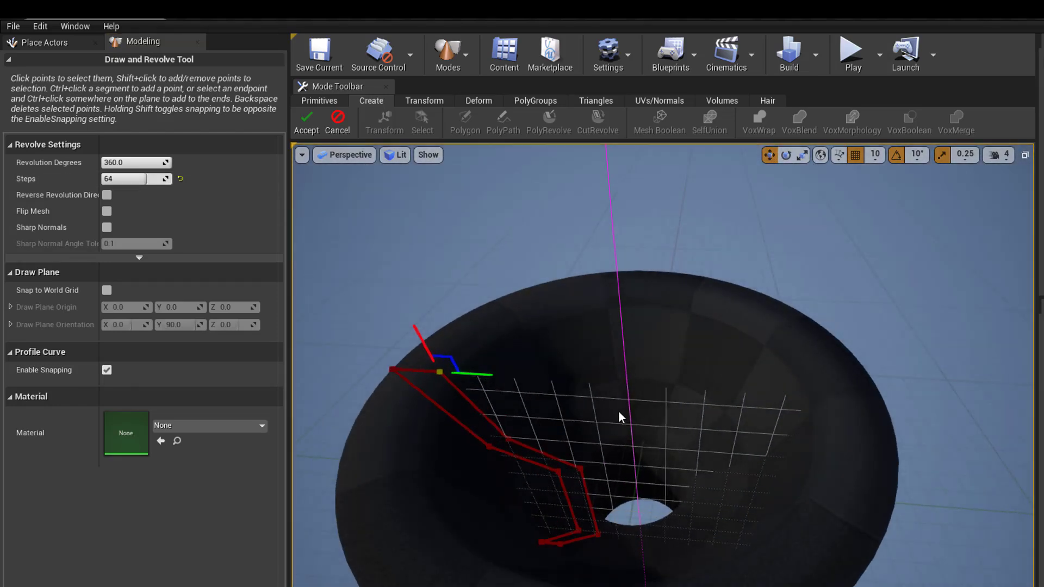
- Move the profile's inner rim point horizontally toward the outer rim point
{"action": "left_click_drag", "start_coordinate": [512, 419], "coordinate": [490, 392], "text": "alt"}
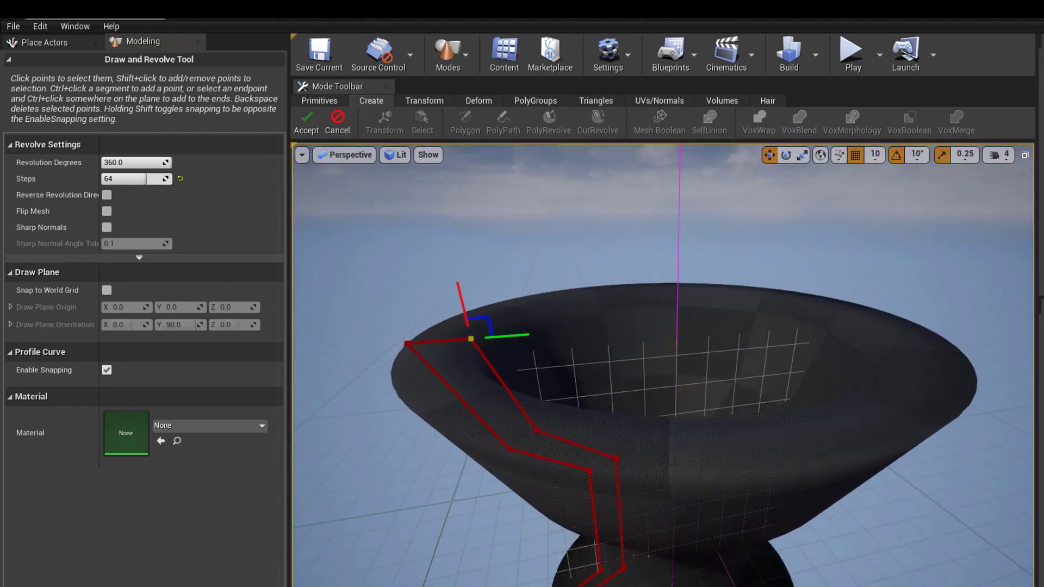
{"action": "left_click_drag", "start_coordinate": [471, 346], "coordinate": [446, 326], "text": "alt"}
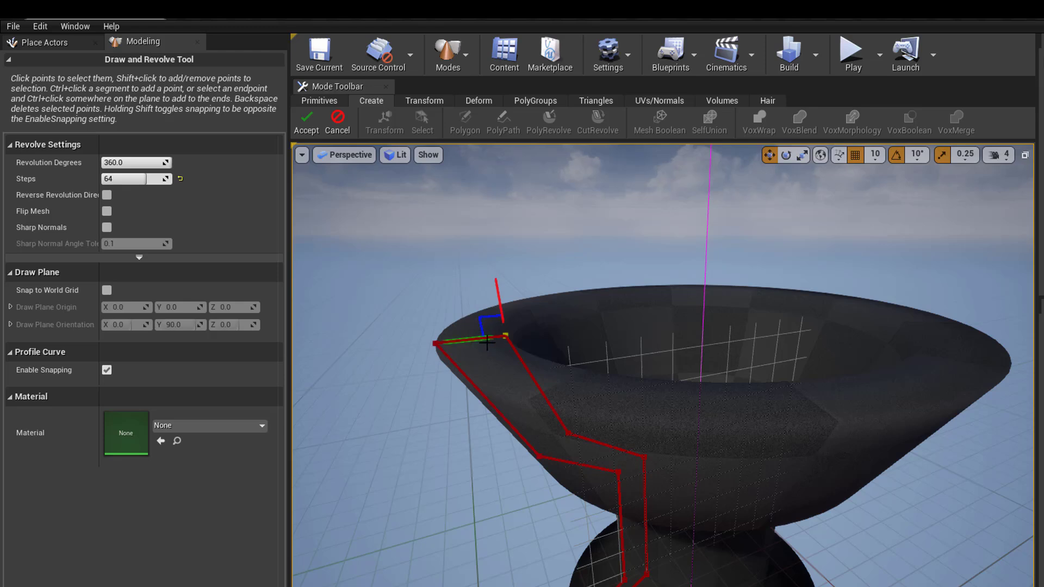
{"action": "left_click_drag", "start_coordinate": [466, 338], "coordinate": [435, 344]}
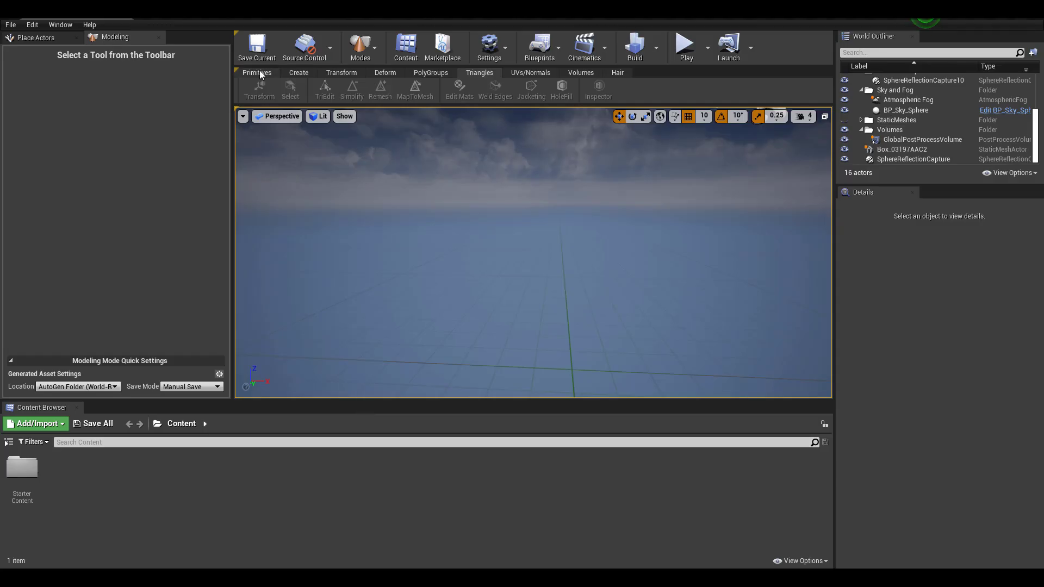
- Place a new box primitive on the ground and complete the Add Box Primitive tool
{"action": "left_click", "coordinate": [261, 73]}
{"action": "left_click", "coordinate": [260, 90]}
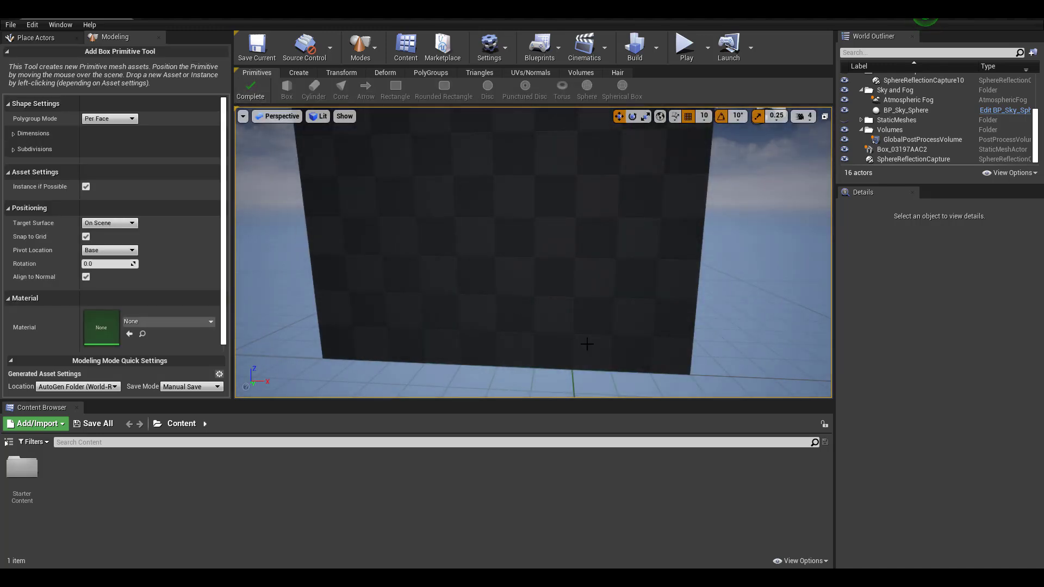
{"action": "left_click", "coordinate": [586, 344]}
{"action": "left_click", "coordinate": [250, 89]}
{"action": "scroll", "coordinate": [646, 308], "scroll_direction": "down", "scroll_amount": 5}
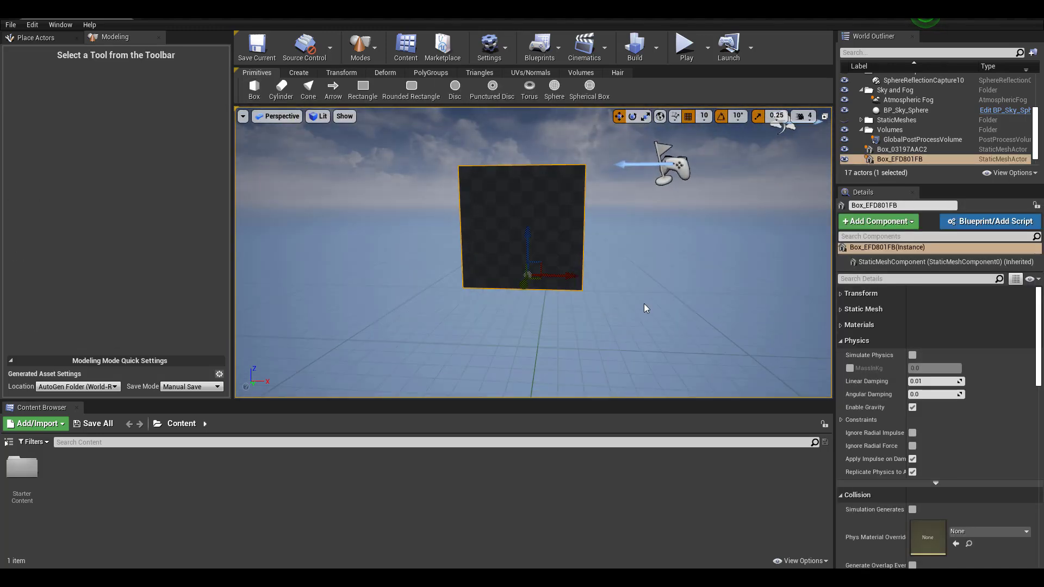
- Convert the selected box into a solid mesh with the VoxWrap tool
{"action": "left_click_drag", "start_coordinate": [645, 304], "coordinate": [666, 315], "text": "alt"}
{"action": "left_click", "coordinate": [299, 73]}
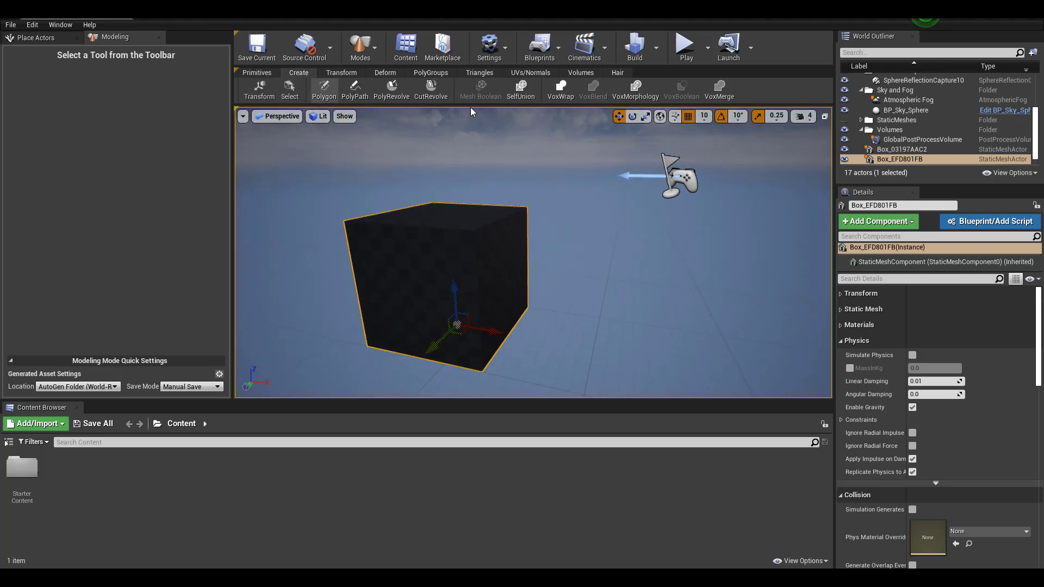
{"action": "left_click", "coordinate": [560, 90]}
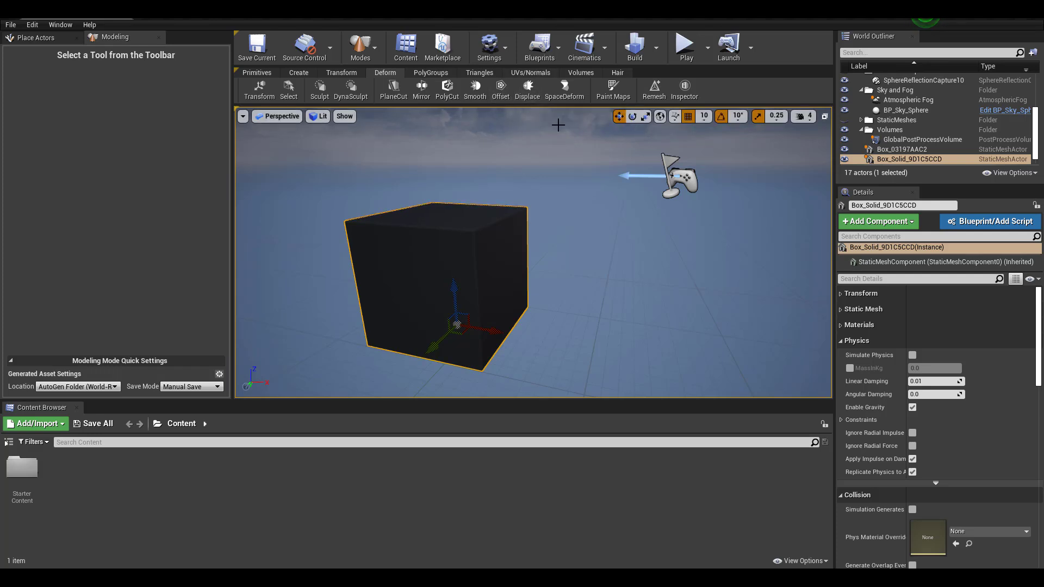
{"action": "left_click", "coordinate": [529, 93]}
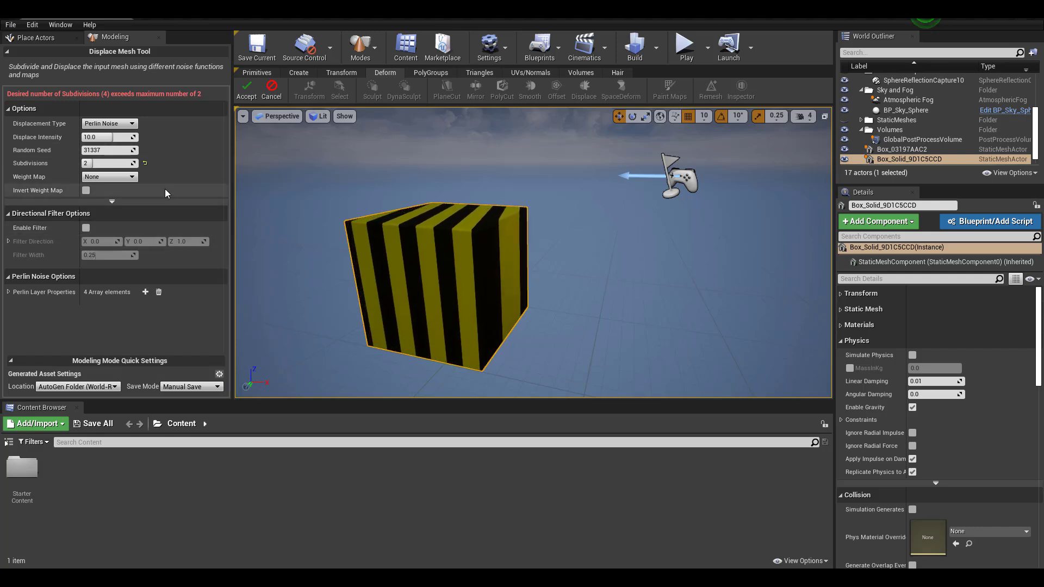
{"action": "left_click", "coordinate": [120, 125]}
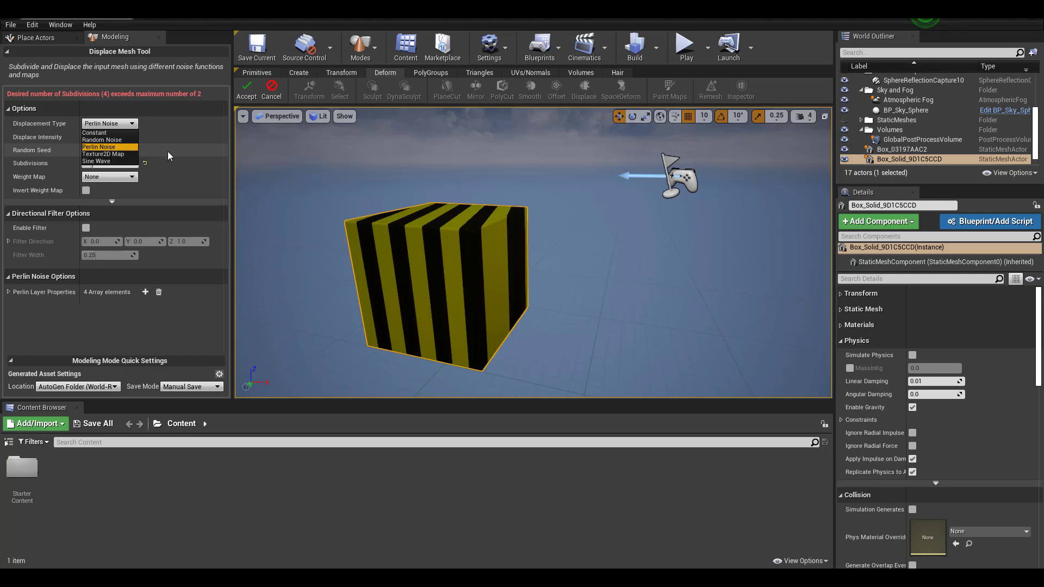
{"action": "left_click", "coordinate": [123, 154]}
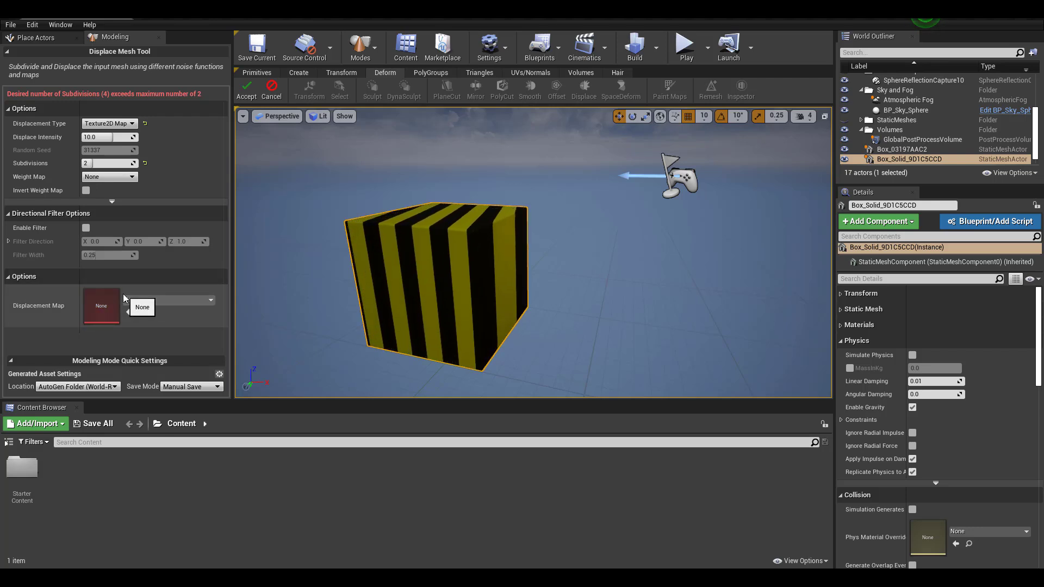
{"action": "left_click", "coordinate": [109, 123]}
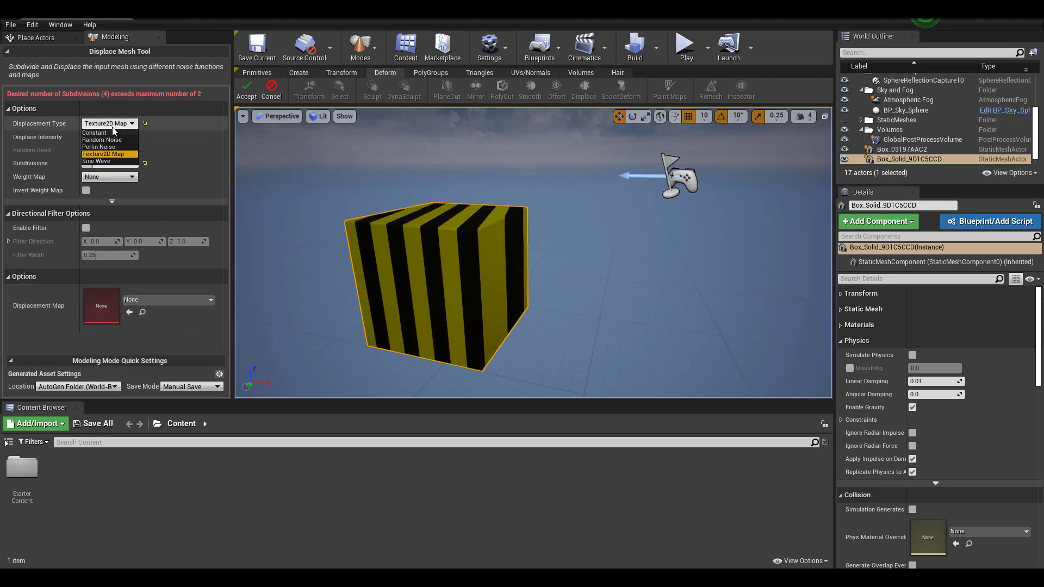
{"action": "left_click", "coordinate": [101, 161]}
{"action": "left_click", "coordinate": [108, 124]}
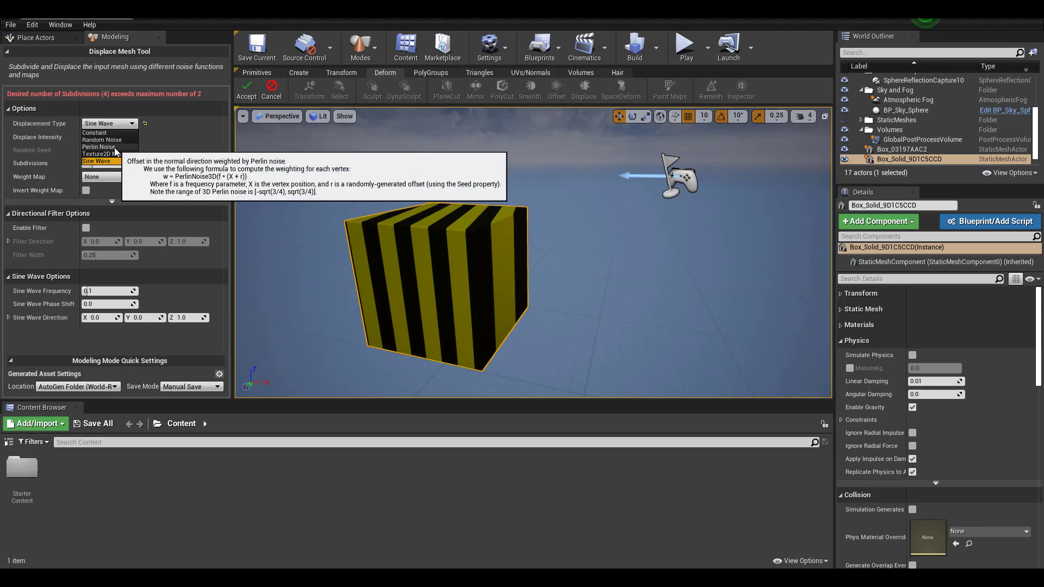
{"action": "left_click", "coordinate": [114, 148]}
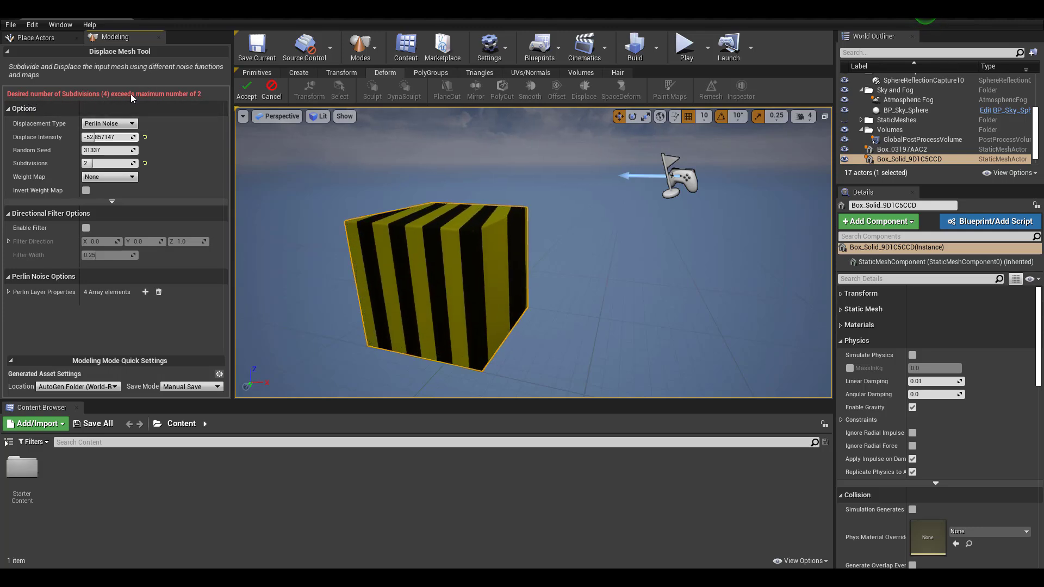
{"action": "left_click", "coordinate": [271, 90]}
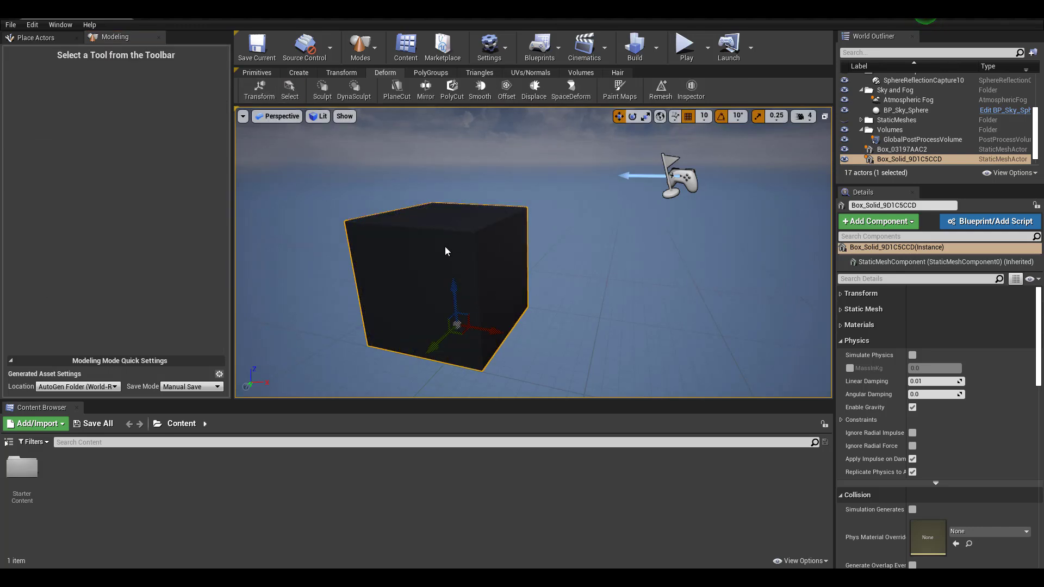
- Start Remesh on the solid box and lower the target triangle count to 2001
{"action": "left_click", "coordinate": [668, 97]}
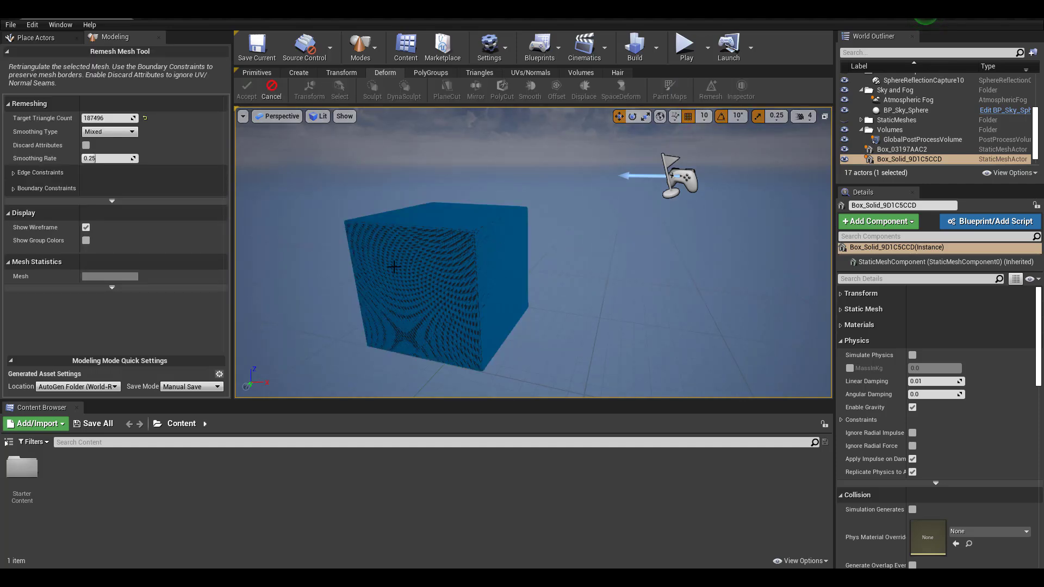
{"action": "scroll", "coordinate": [394, 266], "scroll_direction": "up", "scroll_amount": 3}
{"action": "scroll", "coordinate": [393, 266], "scroll_direction": "up", "scroll_amount": 3}
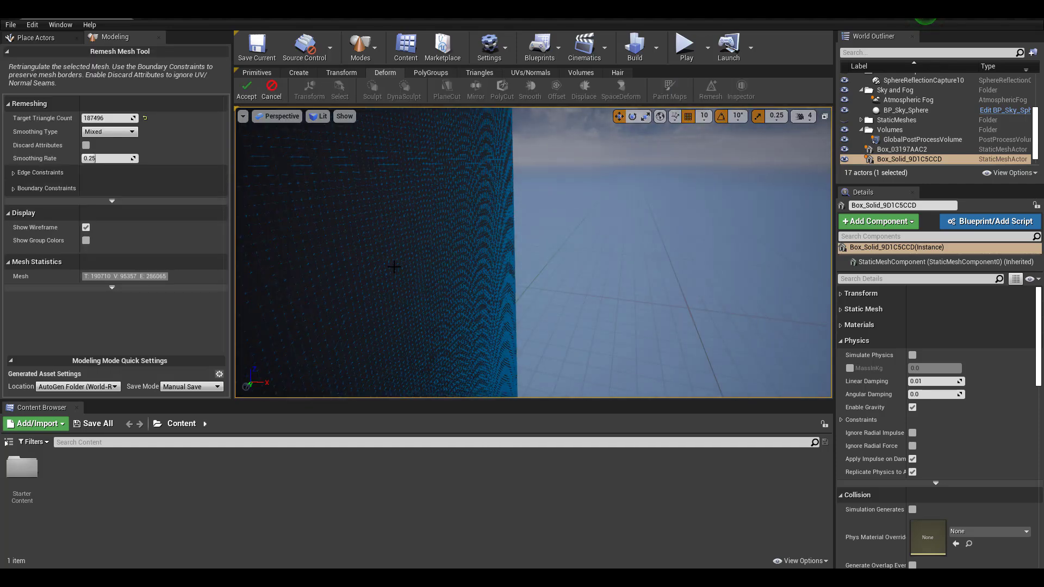
{"action": "mouse_move", "coordinate": [107, 118]}
{"action": "left_mouse_down"}
{"action": "mouse_move", "coordinate": [82, 118]}
{"action": "mouse_move", "coordinate": [108, 118]}
{"action": "left_mouse_up"}
{"action": "scroll", "coordinate": [348, 207], "scroll_direction": "down", "scroll_amount": 5}
{"action": "scroll", "coordinate": [348, 207], "scroll_direction": "up", "scroll_amount": 3}
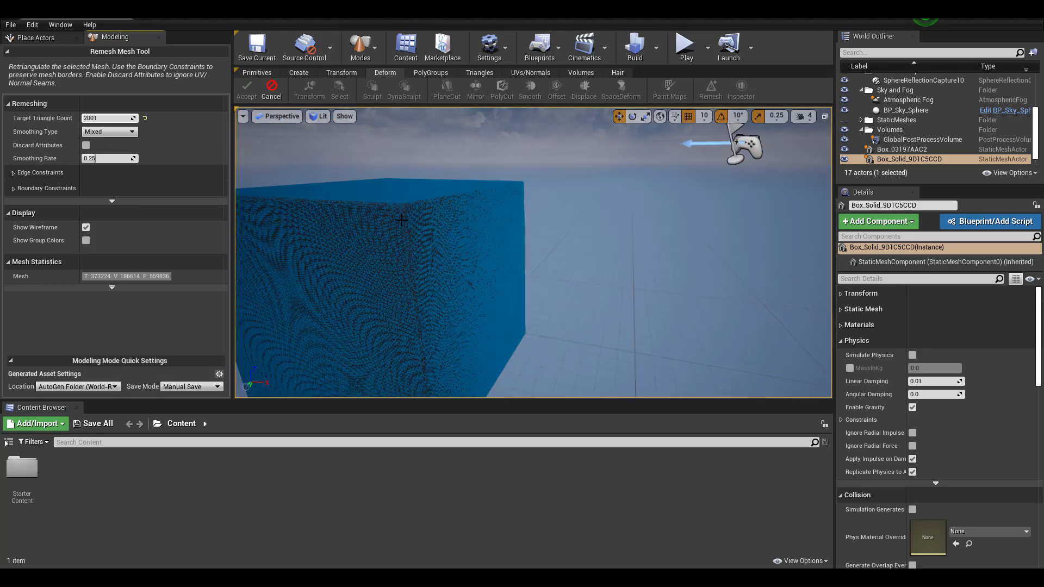
{"action": "scroll", "coordinate": [402, 220], "scroll_direction": "down", "scroll_amount": 3}
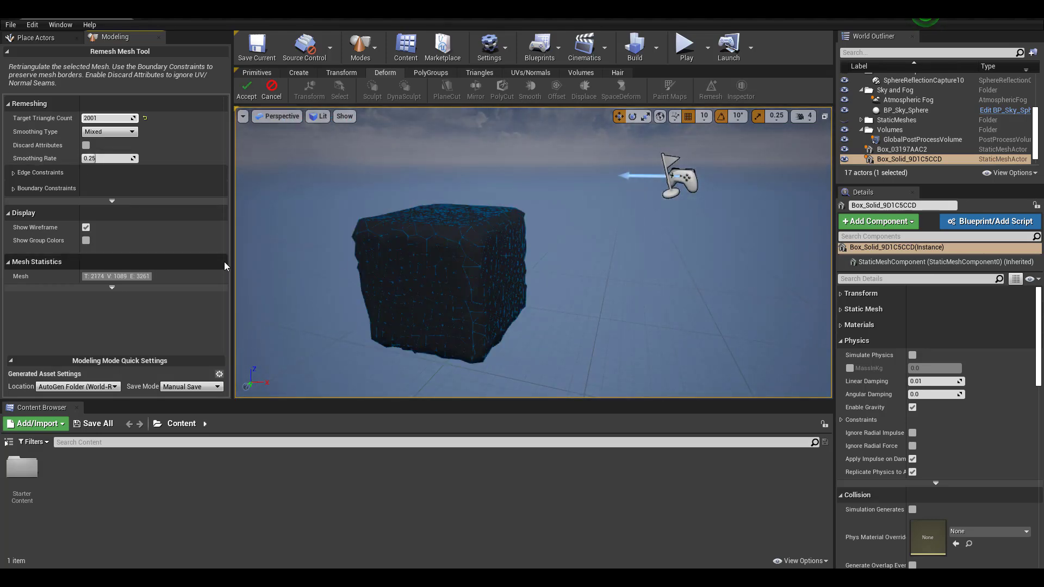
- Raise the remesh target triangle count to 15465 and inspect the denser wireframe on the box
{"action": "scroll", "coordinate": [464, 276], "scroll_direction": "up", "scroll_amount": 5}
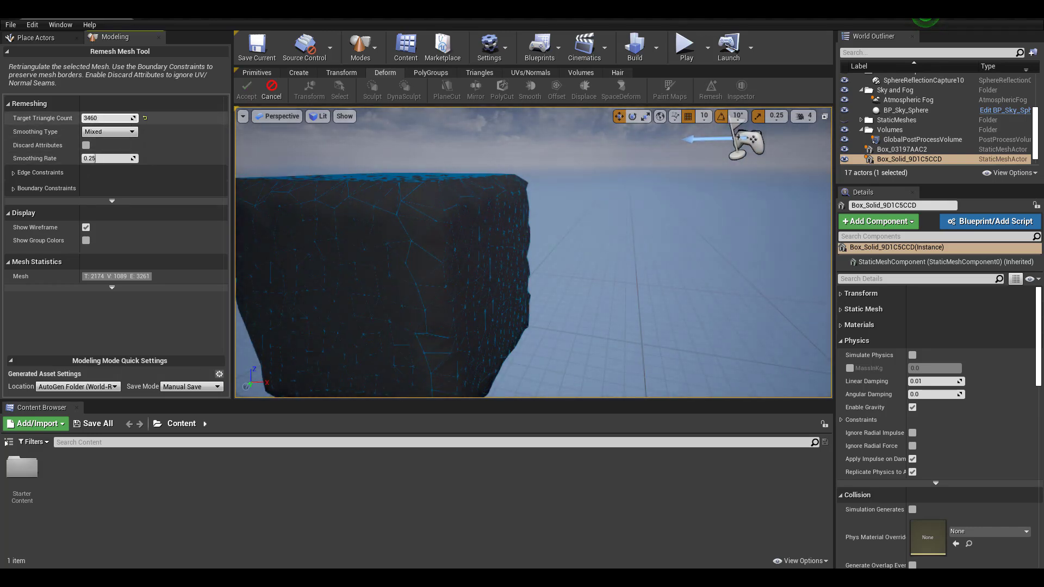
{"action": "left_click_drag", "start_coordinate": [107, 118], "coordinate": [130, 118]}
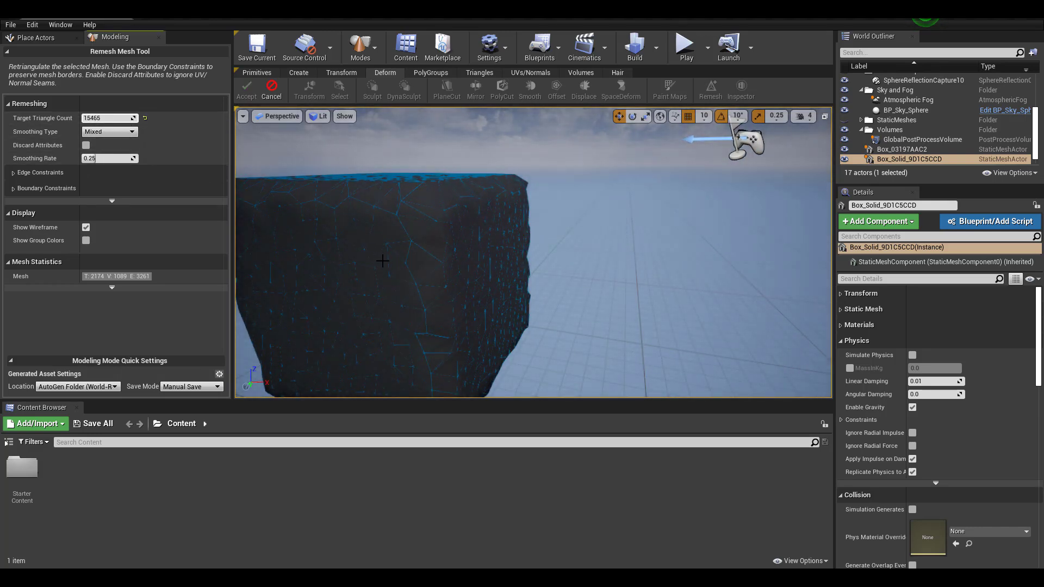
{"action": "right_click_drag", "start_coordinate": [383, 261], "coordinate": [386, 263]}
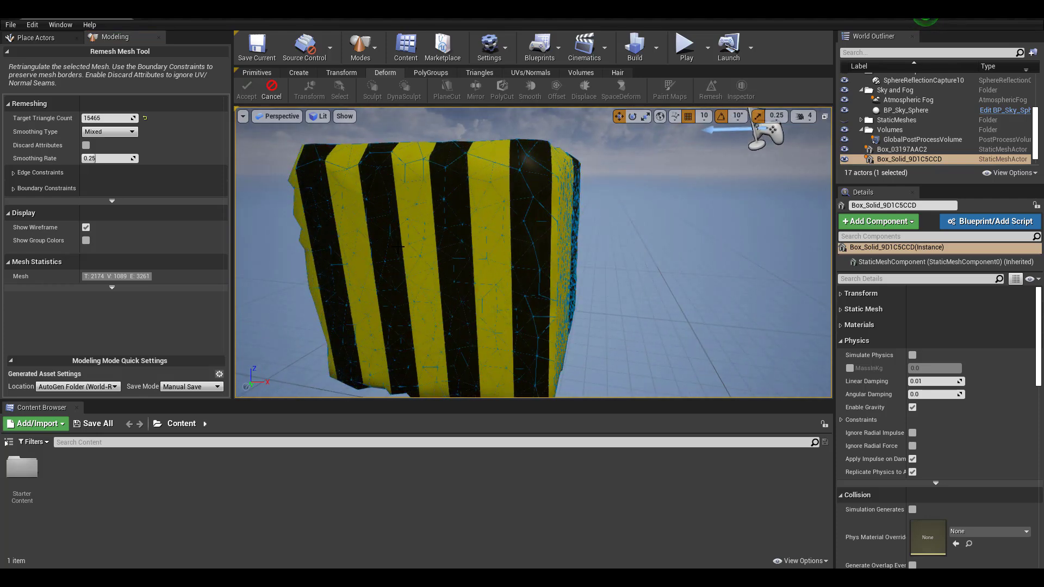
{"action": "scroll", "coordinate": [434, 230], "scroll_direction": "up", "scroll_amount": 3}
{"action": "scroll", "coordinate": [364, 240], "scroll_direction": "down", "scroll_amount": 2}
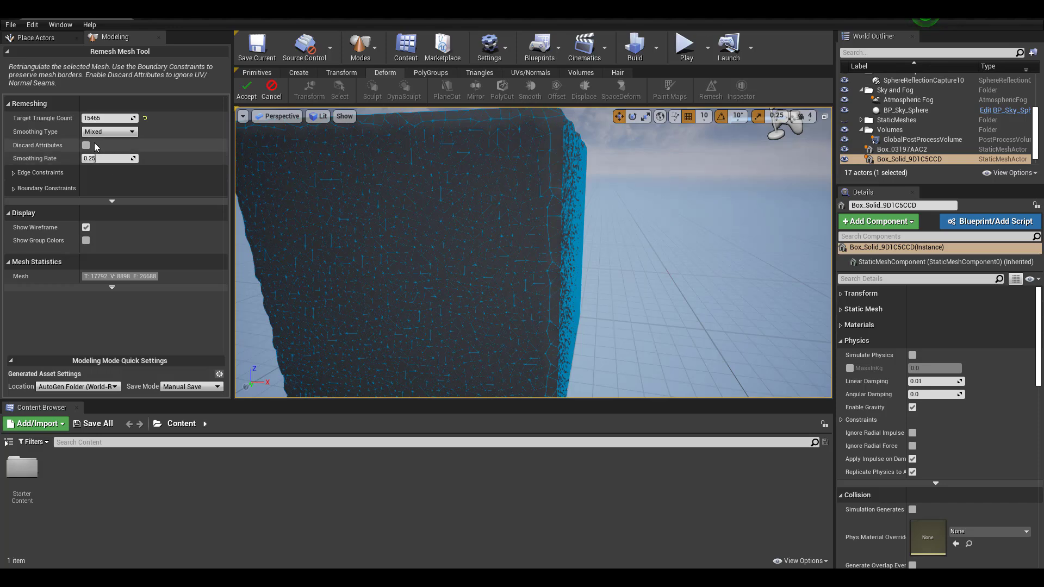
- Set the remesh smoothing type to Uniform and accept the remeshed box
{"action": "left_click", "coordinate": [103, 131]}
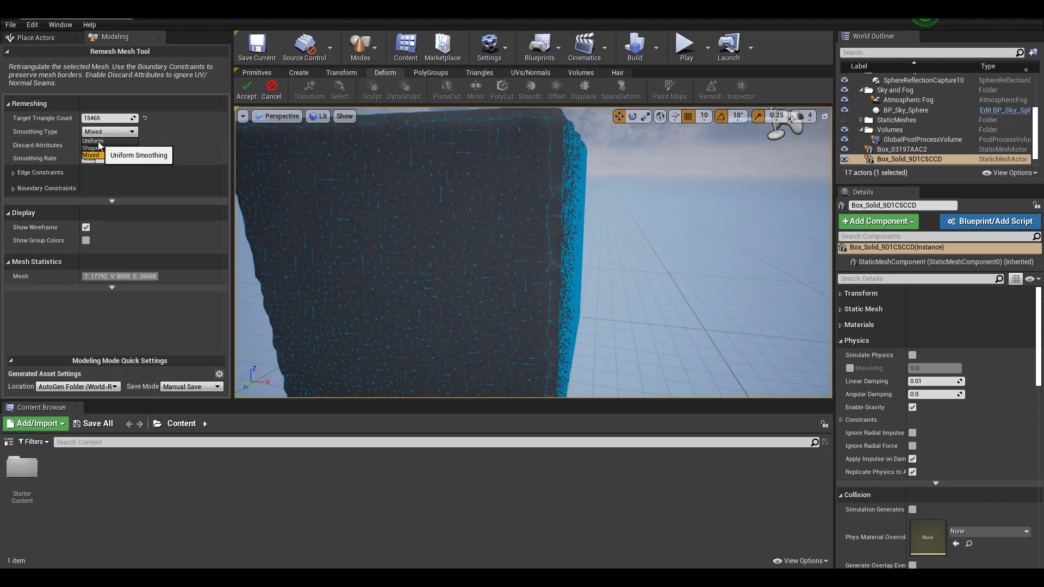
{"action": "left_click", "coordinate": [99, 142]}
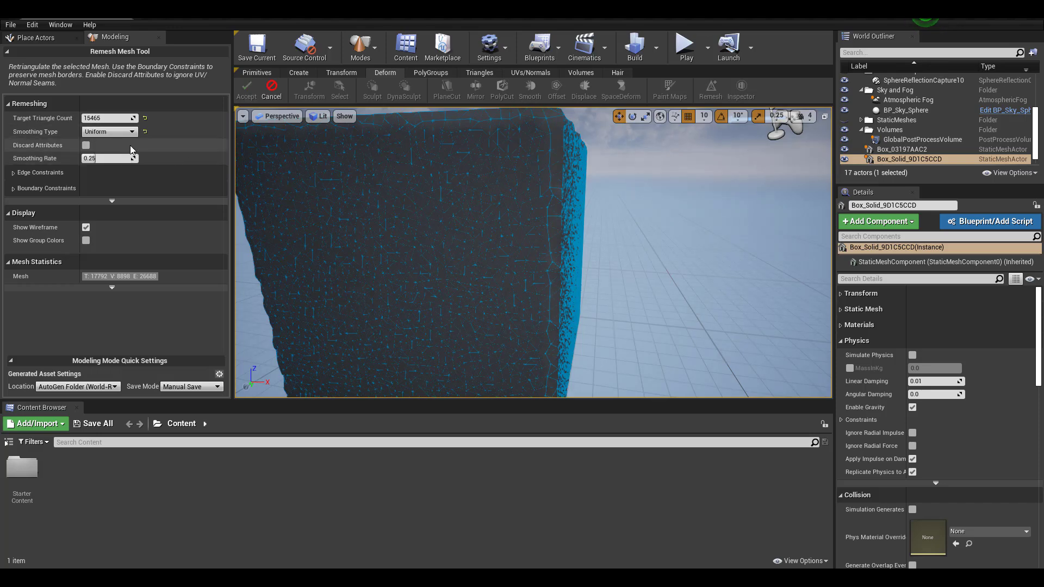
{"action": "left_click", "coordinate": [121, 133]}
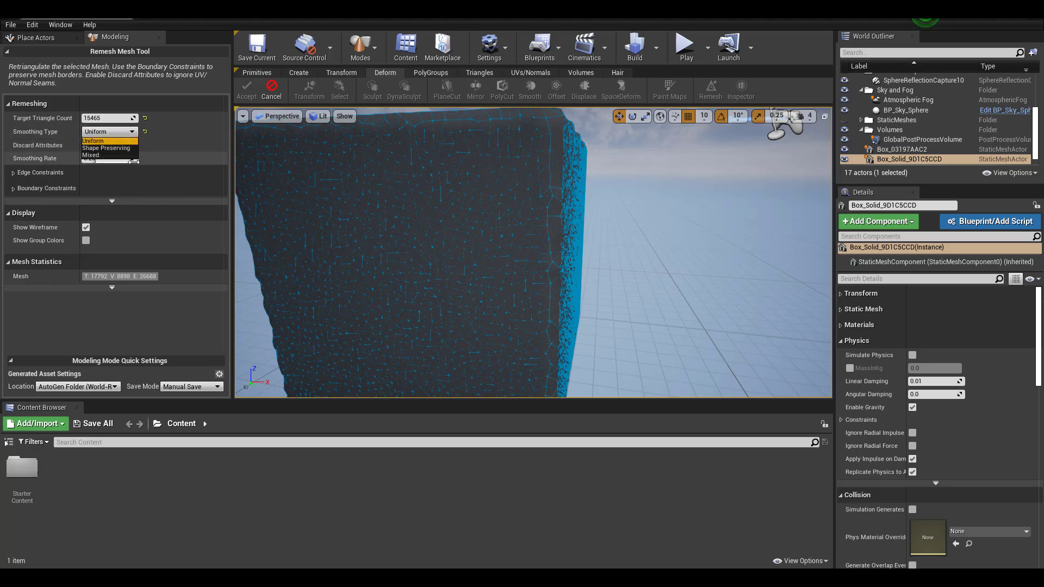
{"action": "left_click", "coordinate": [195, 138]}
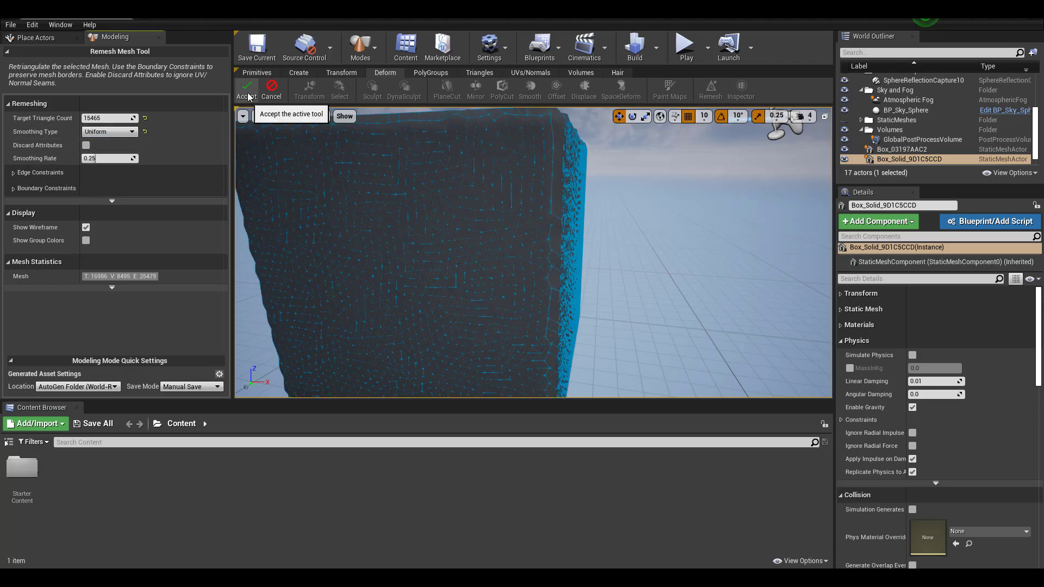
{"action": "key", "text": "Return"}
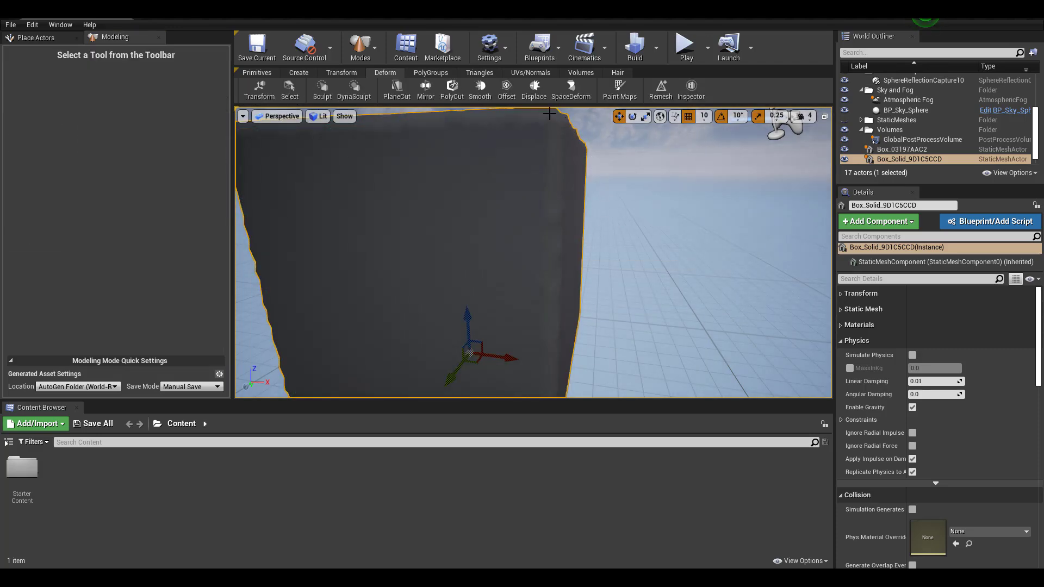
- Apply Displace with Perlin Noise to the remeshed box and set the displace intensity to about -26.19
{"action": "left_click", "coordinate": [533, 95]}
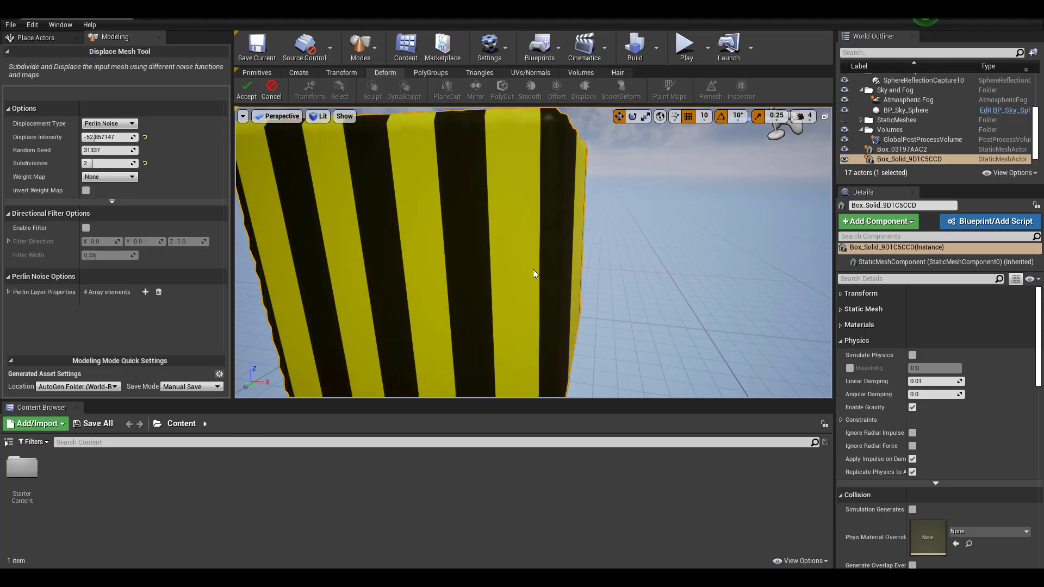
{"action": "key", "text": "f"}
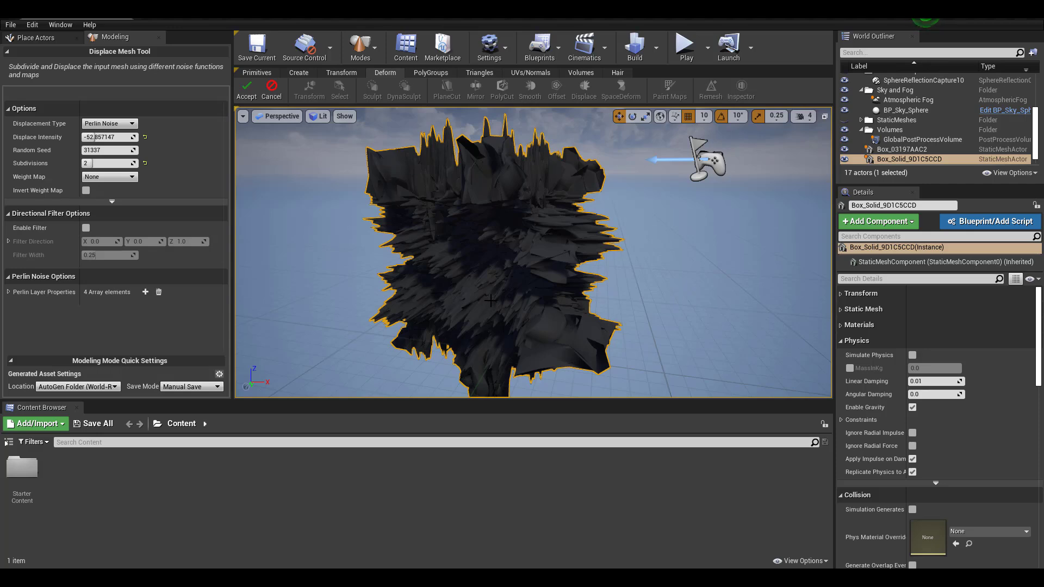
{"action": "right_click_drag", "start_coordinate": [490, 300], "coordinate": [392, 305]}
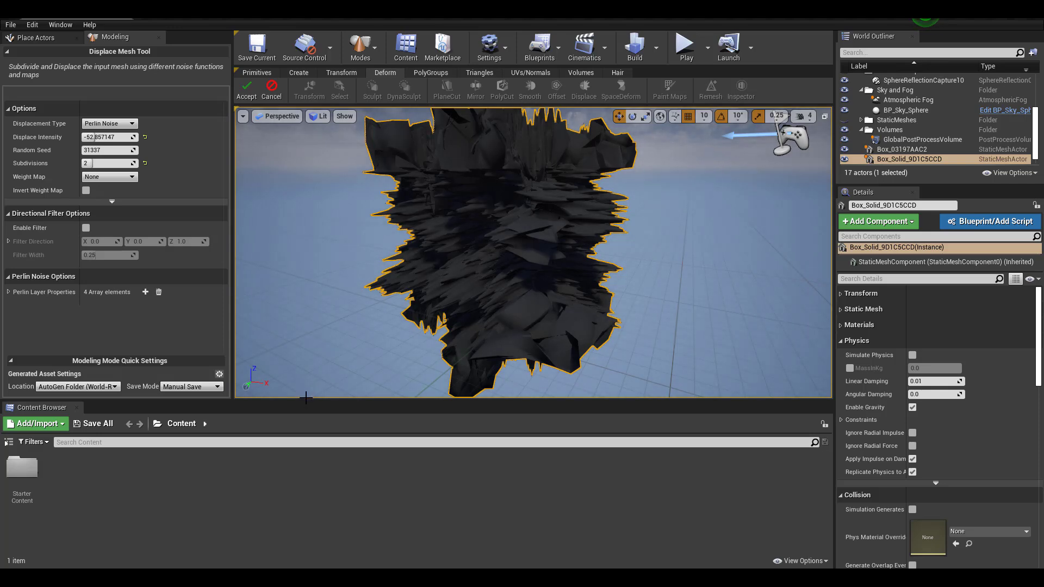
{"action": "left_click_drag", "start_coordinate": [305, 400], "coordinate": [307, 522]}
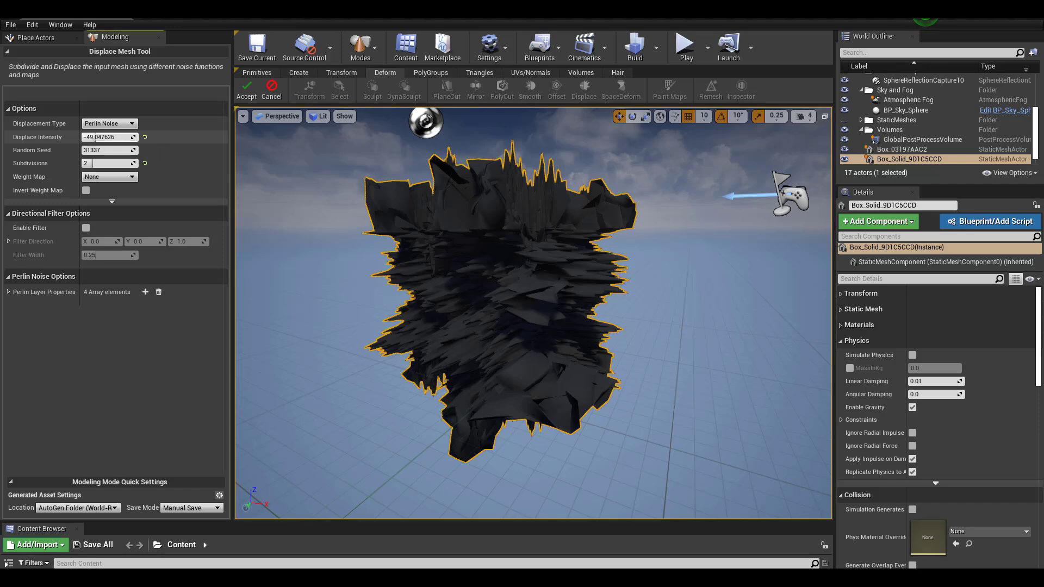
{"action": "left_click_drag", "start_coordinate": [105, 137], "coordinate": [105, 138]}
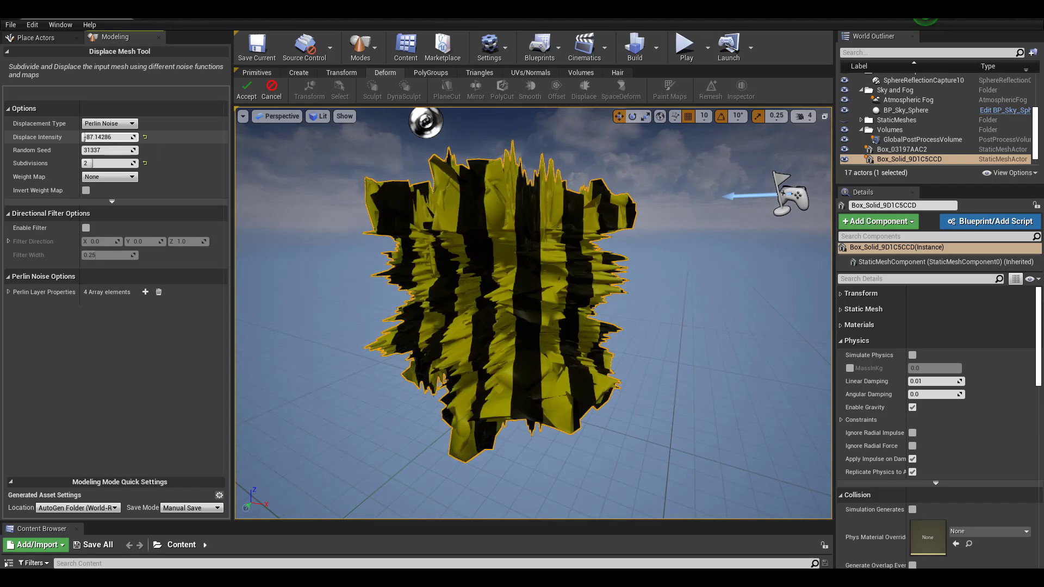
{"action": "left_click_drag", "start_coordinate": [101, 137], "coordinate": [105, 137]}
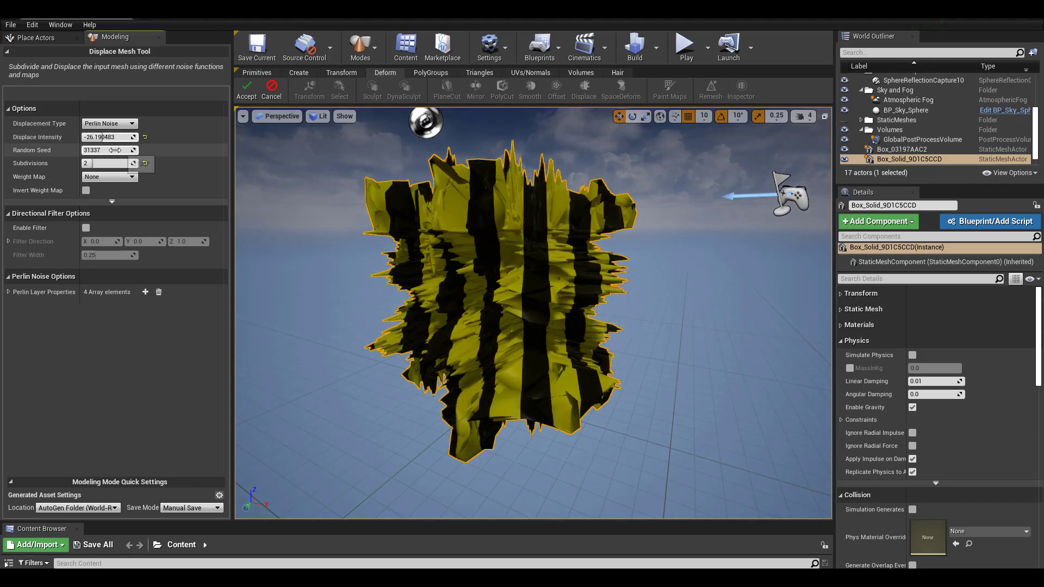
- Inspect the displaced box up close and reduce the displacement subdivisions to 1
{"action": "mouse_move", "coordinate": [538, 363]}
{"action": "right_mouse_down"}
{"action": "mouse_move", "coordinate": [652, 364]}
{"action": "mouse_move", "coordinate": [536, 355]}
{"action": "right_mouse_up"}
{"action": "key", "text": "w"}
{"action": "key", "text": "s"}
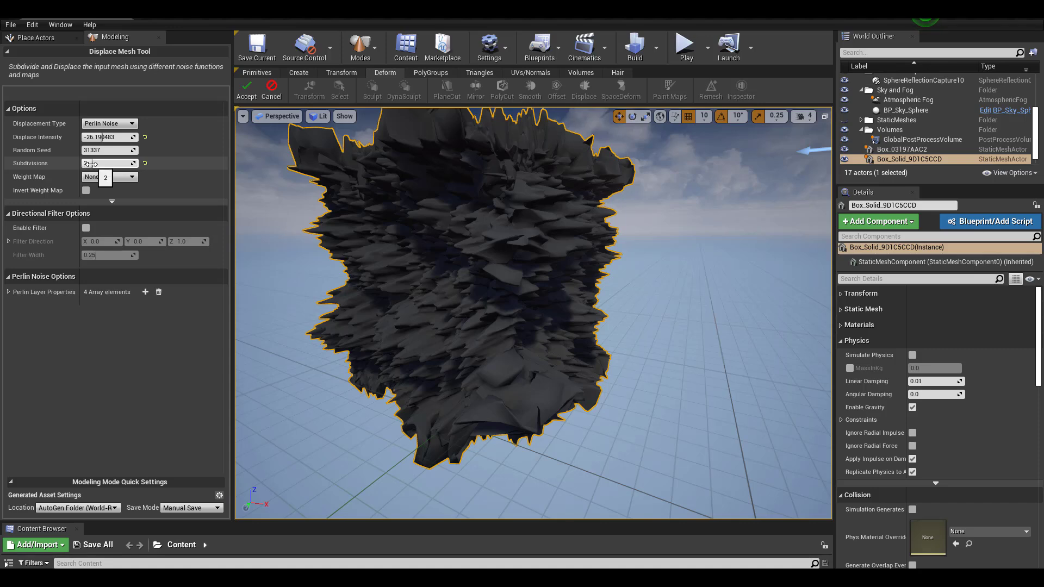
{"action": "left_click_drag", "start_coordinate": [92, 163], "coordinate": [98, 163]}
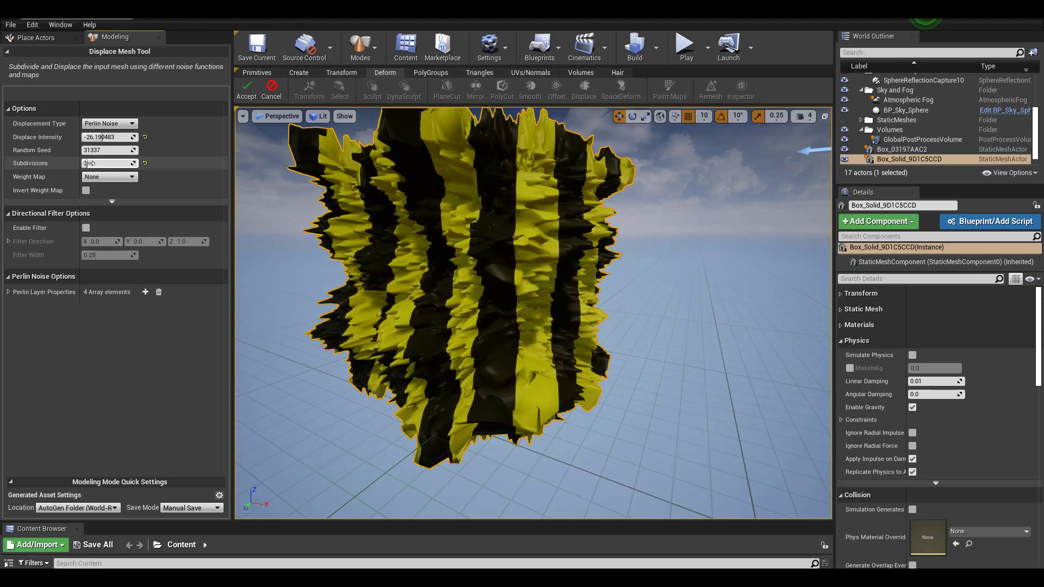
- Switch the box's displacement type to Random Noise, followed by Sine Wave
{"action": "left_click", "coordinate": [109, 124]}
{"action": "left_click", "coordinate": [102, 140]}
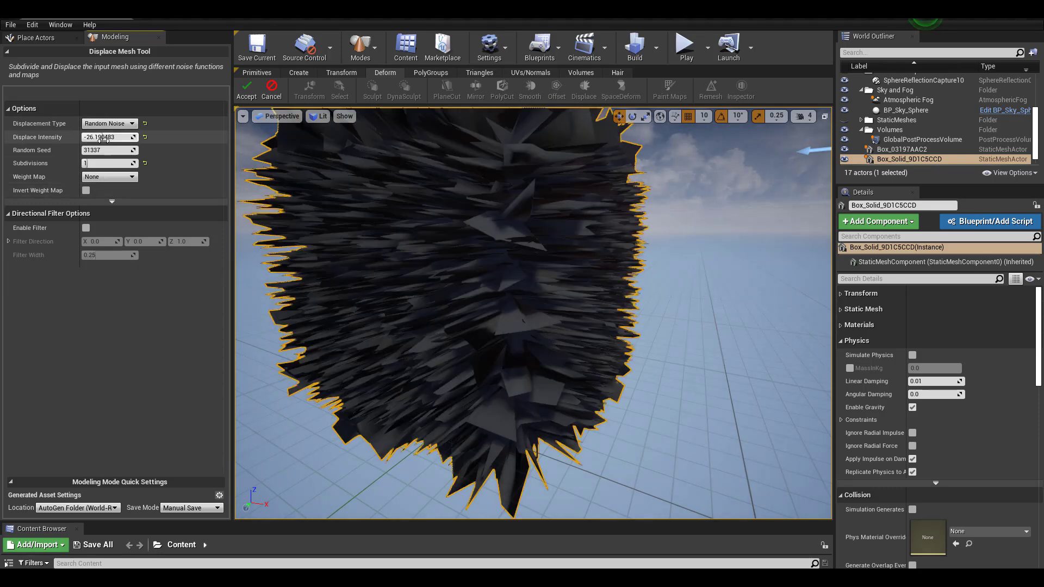
{"action": "left_click", "coordinate": [109, 124]}
{"action": "left_click", "coordinate": [98, 161]}
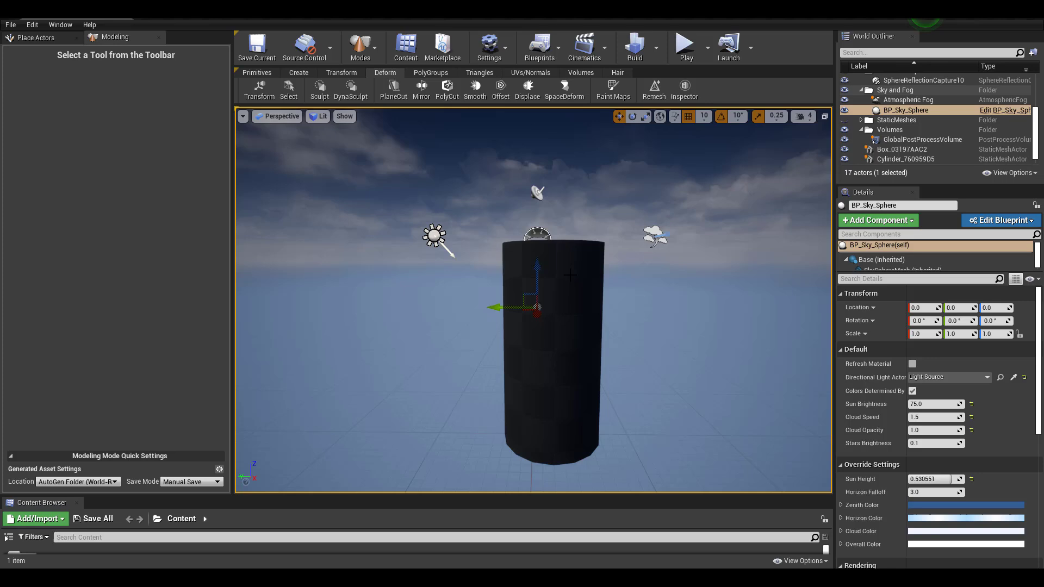
- Apply SpaceDeform to the cylinder and try its Bend, Flare and Twist operation types
{"action": "left_click", "coordinate": [570, 276]}
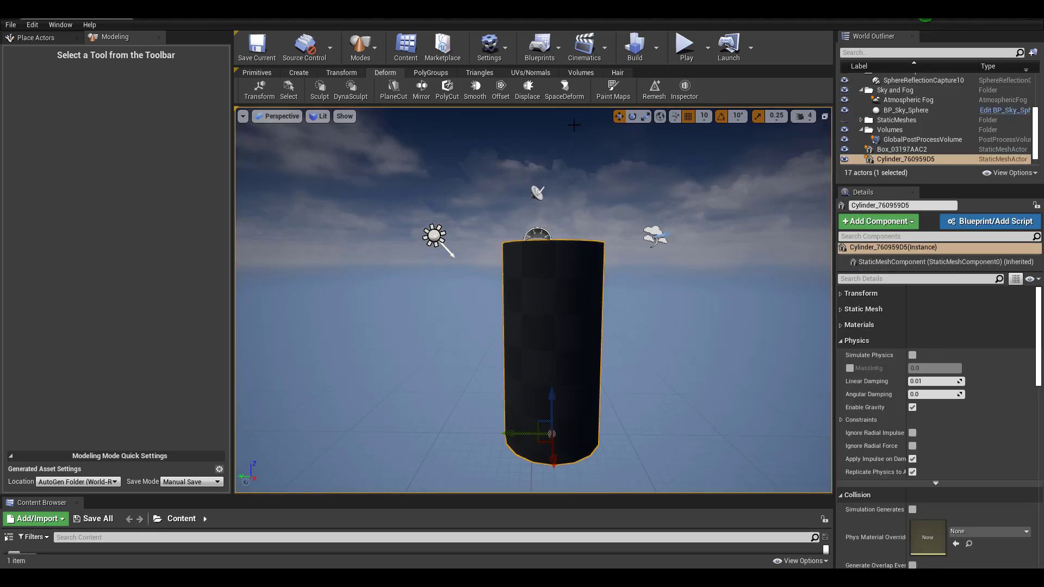
{"action": "left_click", "coordinate": [569, 96]}
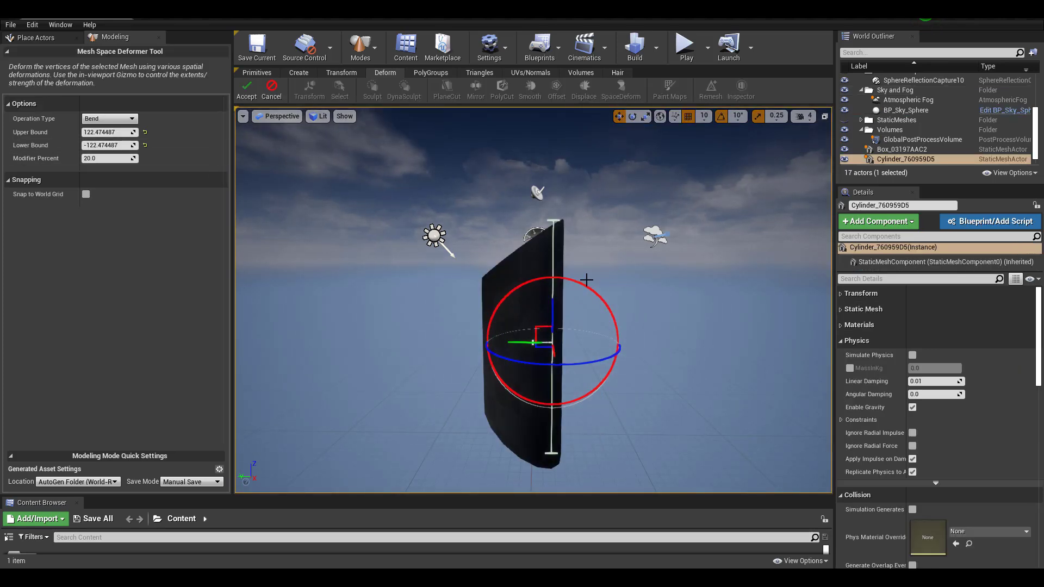
{"action": "left_click_drag", "start_coordinate": [587, 280], "coordinate": [593, 311]}
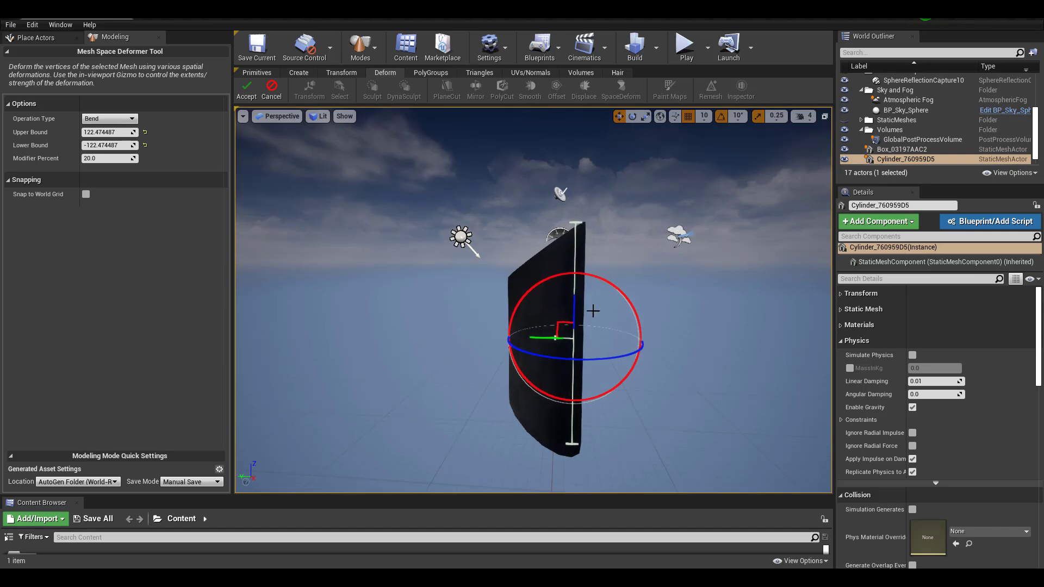
{"action": "left_click", "coordinate": [109, 118]}
{"action": "left_click", "coordinate": [95, 136]}
{"action": "left_click", "coordinate": [108, 119]}
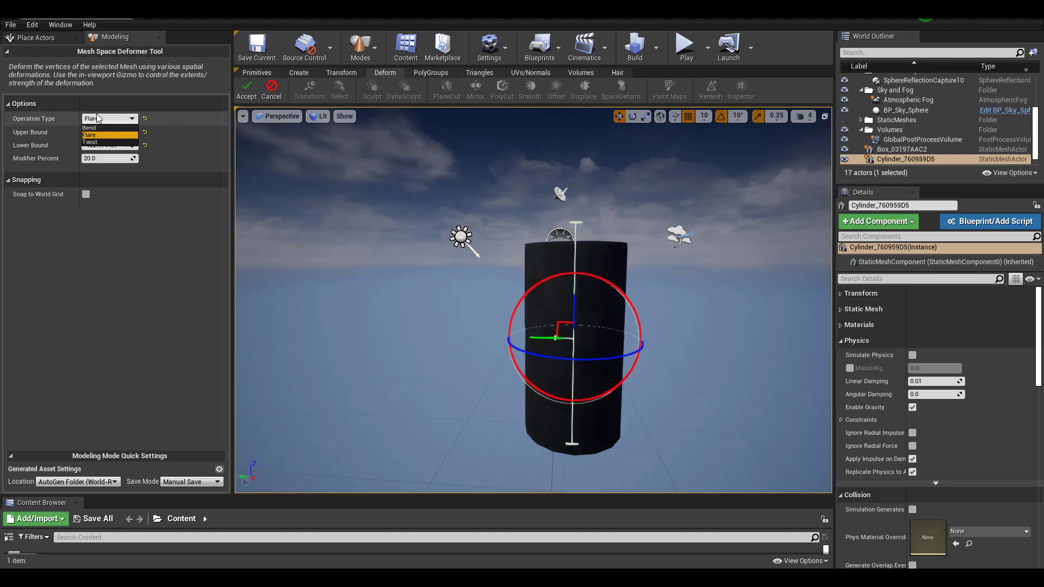
{"action": "left_click", "coordinate": [98, 142]}
{"action": "left_click", "coordinate": [106, 119]}
{"action": "left_click", "coordinate": [91, 128]}
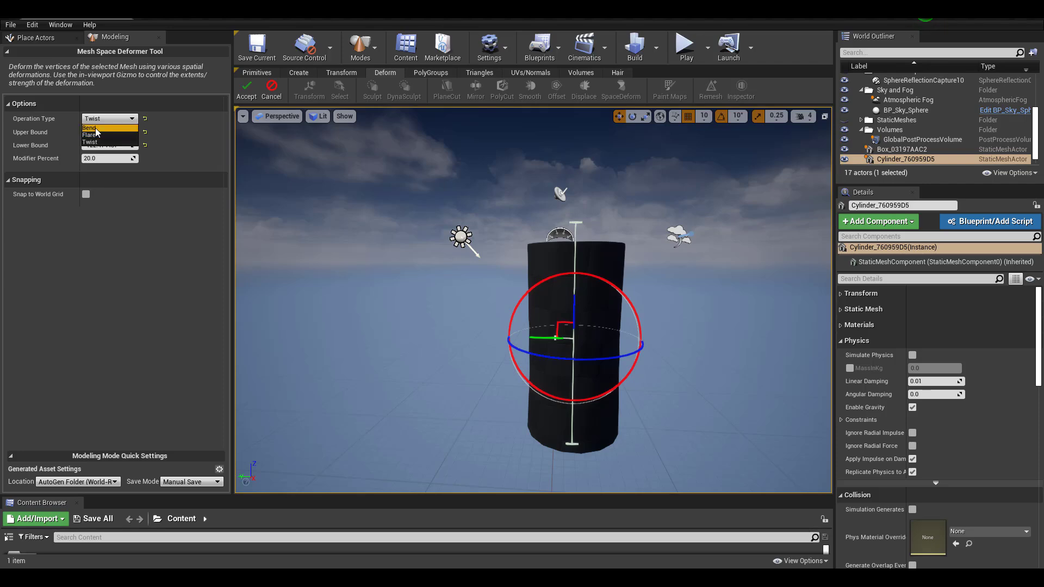
{"action": "right_click_drag", "start_coordinate": [500, 368], "coordinate": [536, 415]}
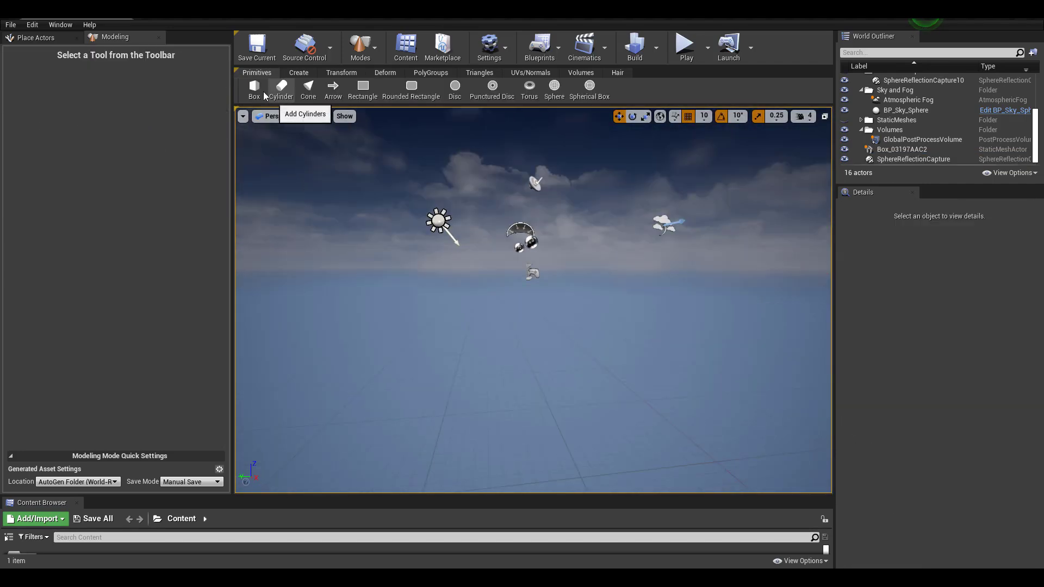
- Add a new box primitive to the scene and complete its placement
{"action": "left_click", "coordinate": [254, 93]}
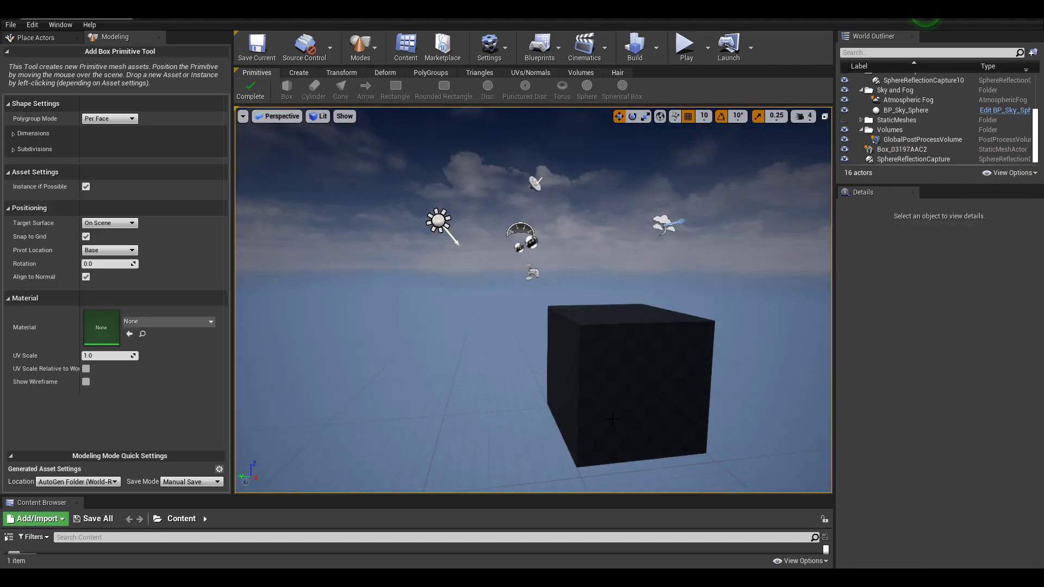
{"action": "left_click", "coordinate": [596, 405]}
{"action": "left_click", "coordinate": [254, 88]}
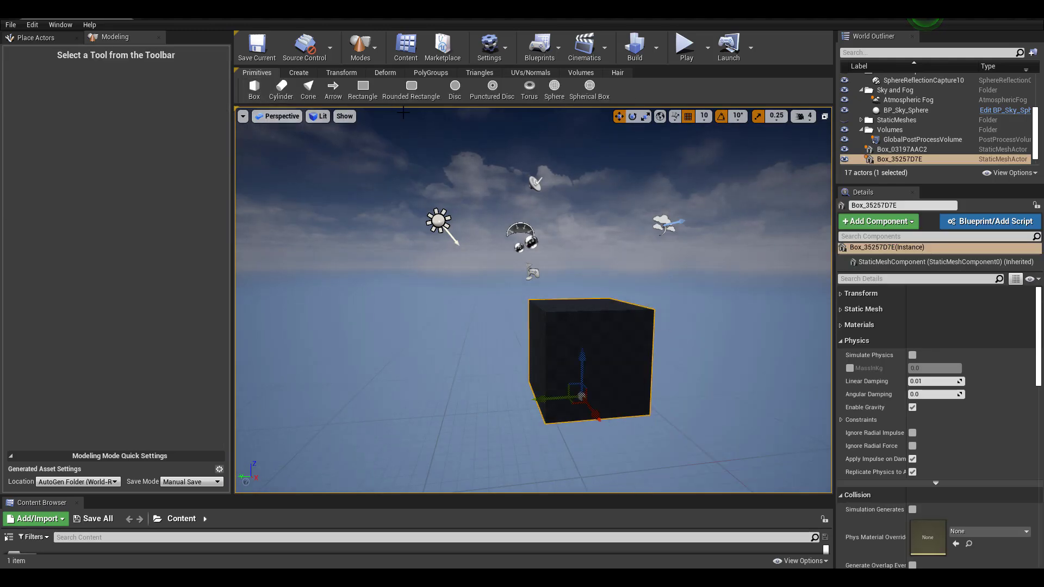
- Edit the new box with PolyEdit and inset its front face to leave a narrow border
{"action": "left_click", "coordinate": [301, 72]}
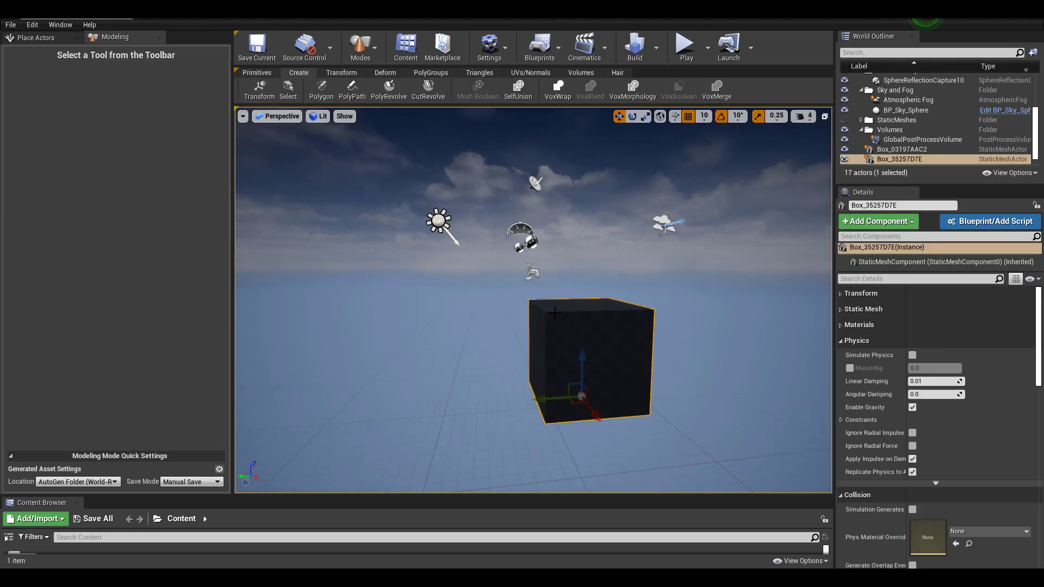
{"action": "scroll", "coordinate": [555, 313], "scroll_direction": "up", "scroll_amount": 5}
{"action": "right_click_drag", "start_coordinate": [562, 330], "coordinate": [549, 318]}
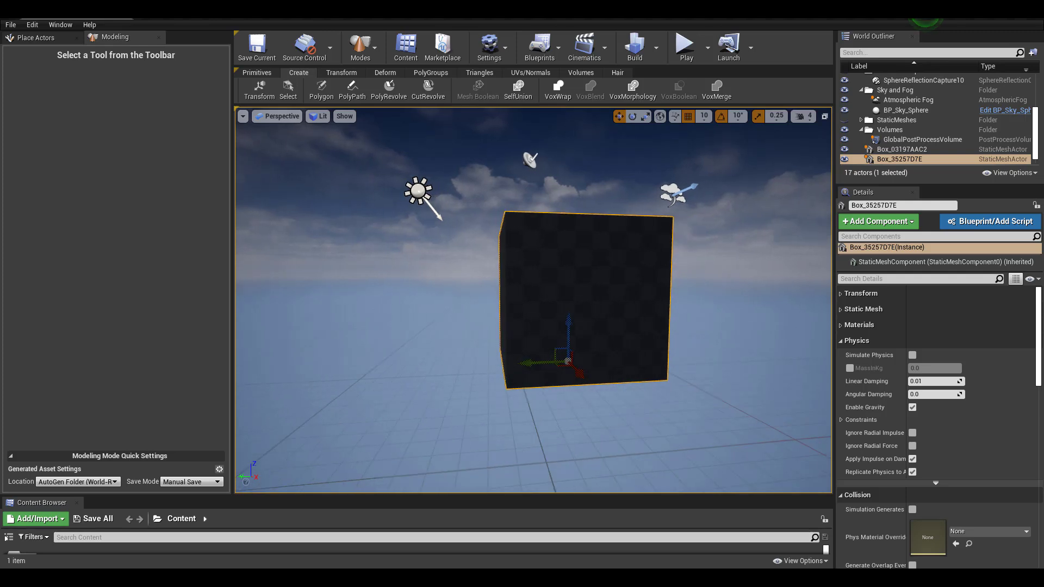
{"action": "left_click", "coordinate": [347, 74]}
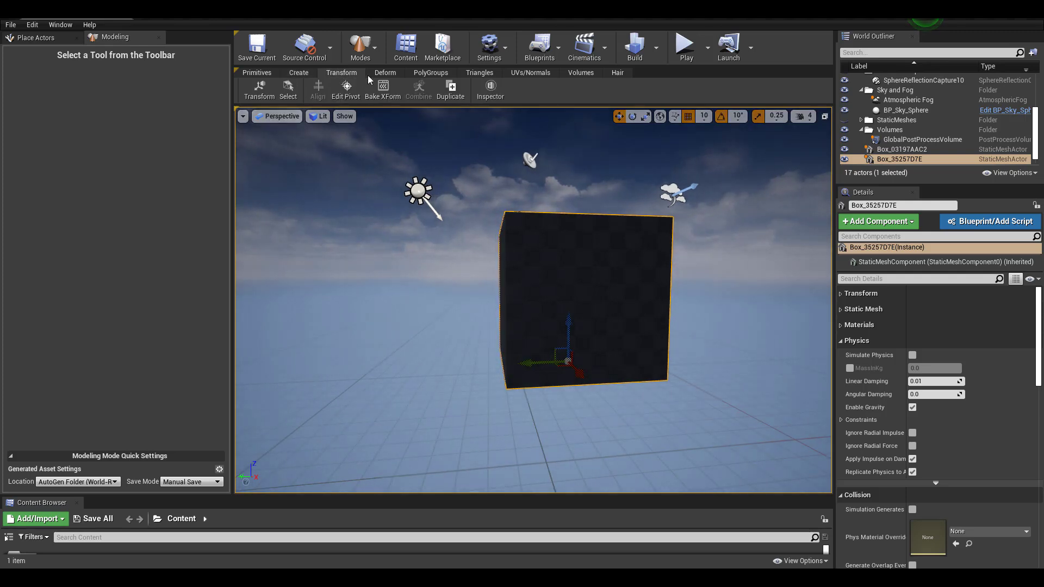
{"action": "left_click", "coordinate": [384, 71]}
{"action": "left_click", "coordinate": [430, 73]}
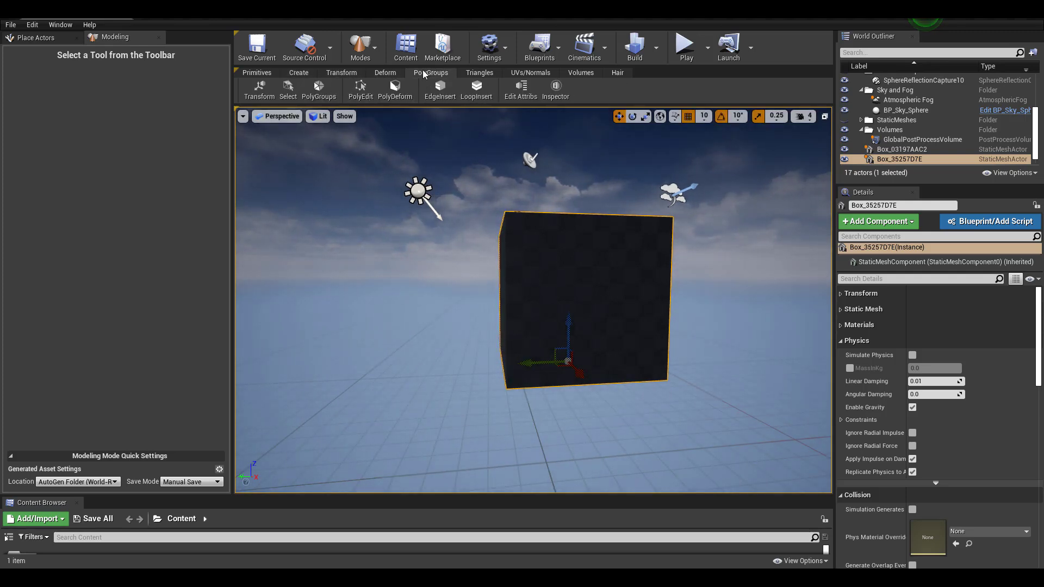
{"action": "left_click", "coordinate": [361, 90]}
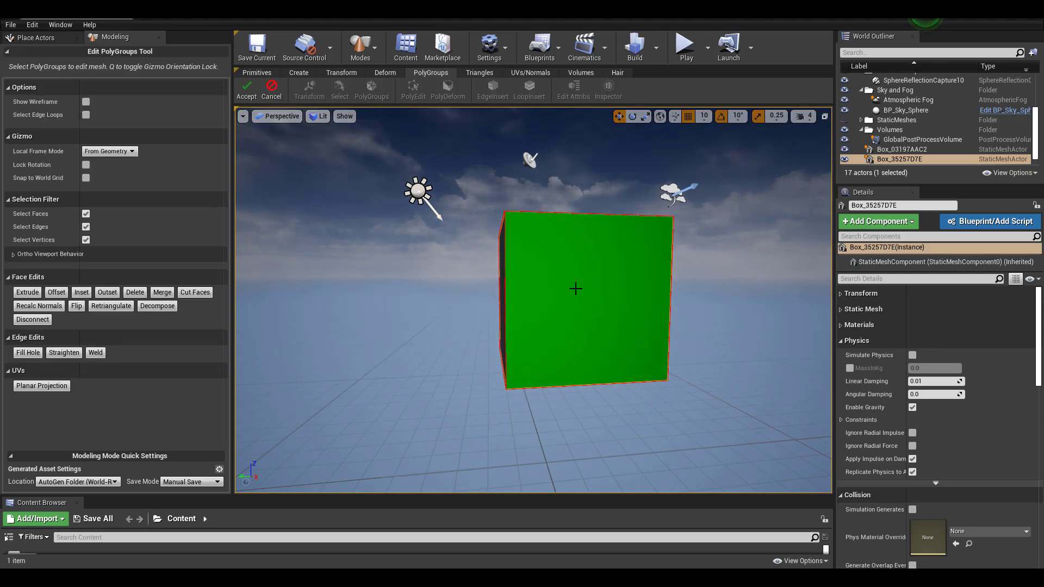
{"action": "left_click", "coordinate": [579, 287]}
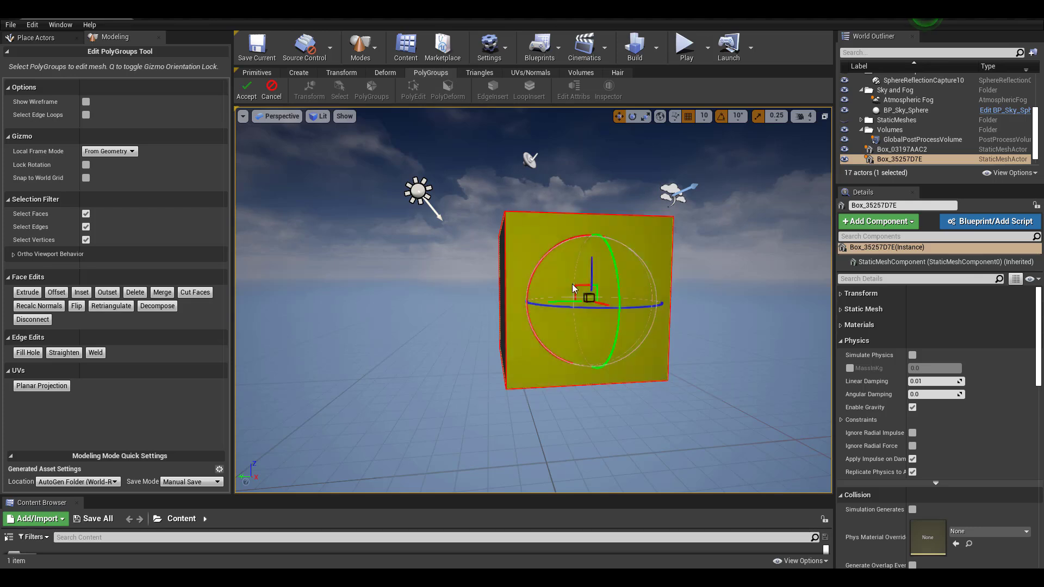
{"action": "left_click", "coordinate": [72, 293]}
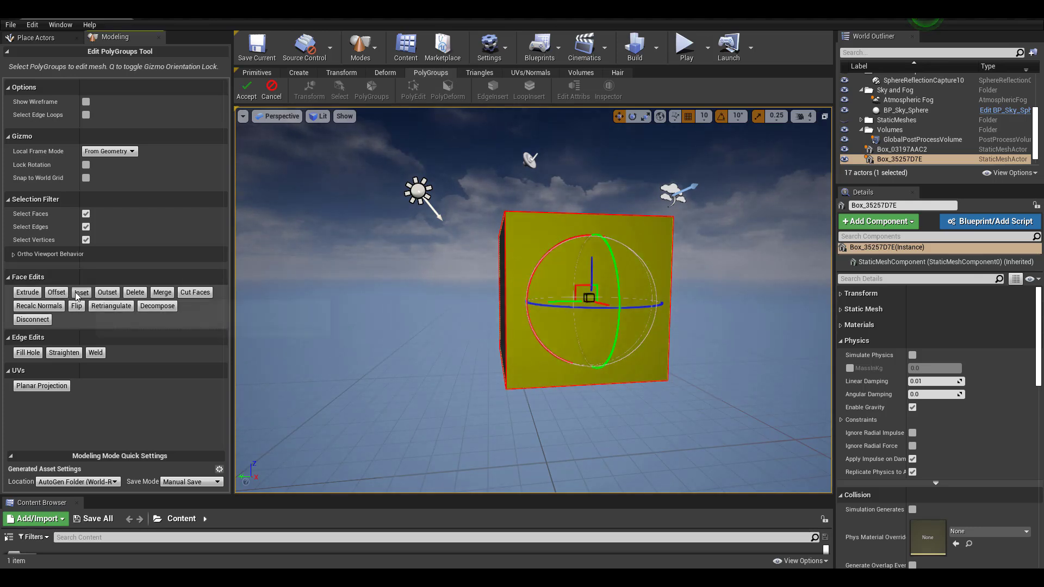
{"action": "left_click", "coordinate": [656, 331]}
- Extrude the inset face inward to hollow the box and inset the recessed face
{"action": "left_click", "coordinate": [28, 293]}
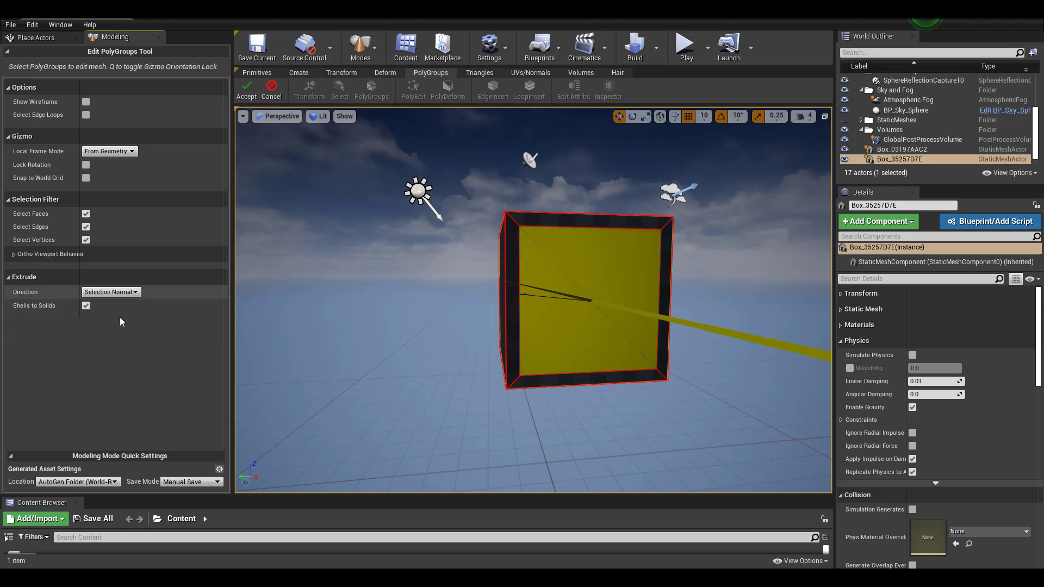
{"action": "left_click", "coordinate": [514, 262]}
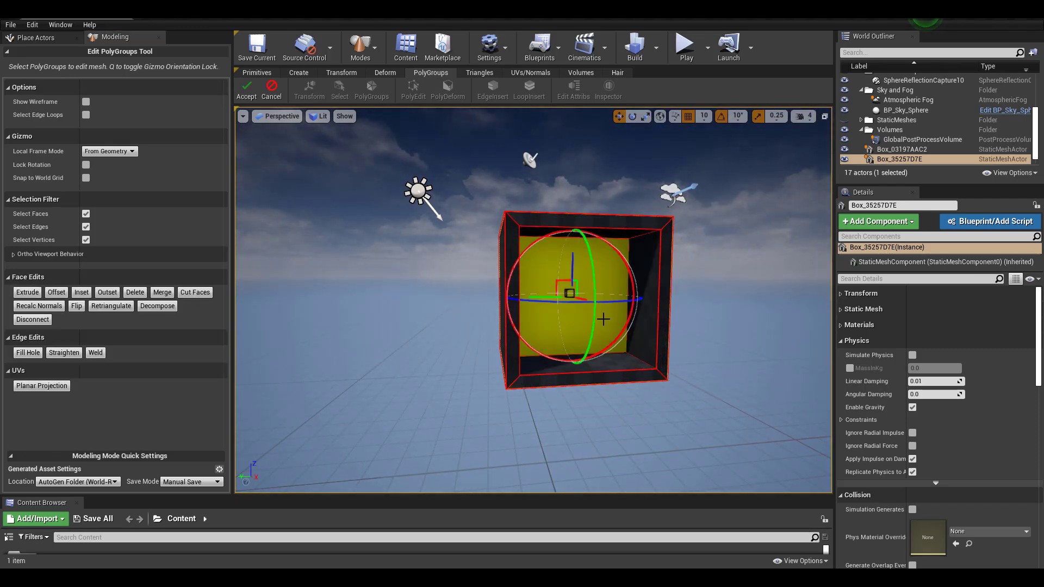
{"action": "left_click", "coordinate": [82, 292]}
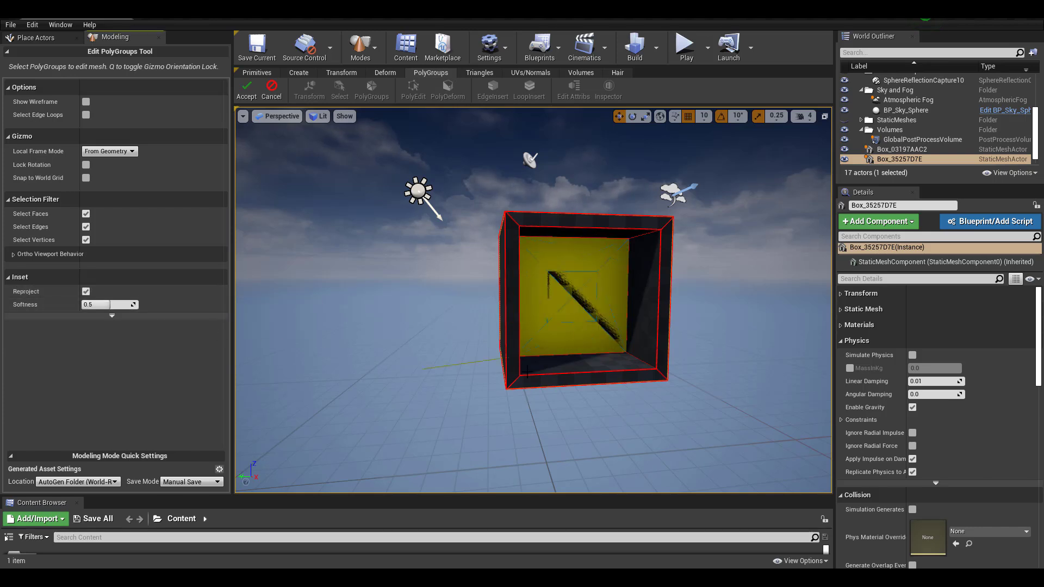
{"action": "left_click", "coordinate": [604, 335]}
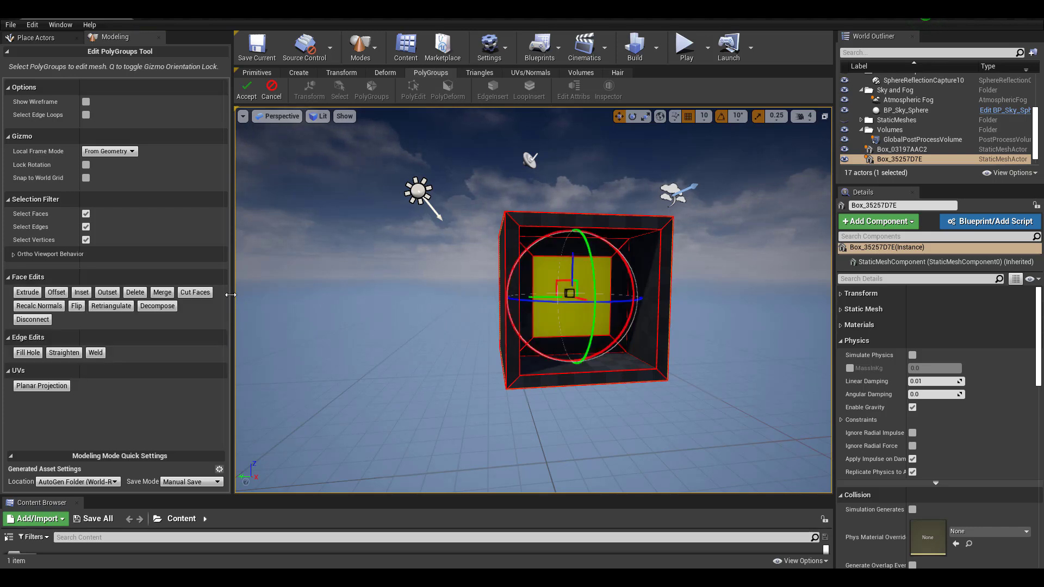
- Extrude the inner face outward past the box's opening and inset the end face of the protruding block
{"action": "left_click", "coordinate": [34, 293]}
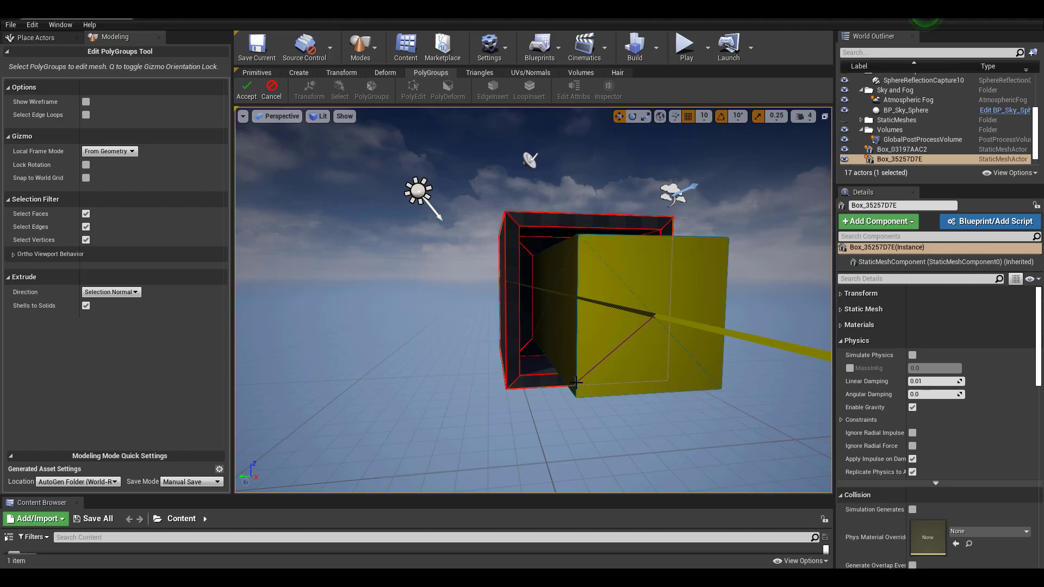
{"action": "left_click", "coordinate": [576, 383]}
{"action": "middle_click_drag", "start_coordinate": [647, 364], "coordinate": [489, 446]}
{"action": "scroll", "coordinate": [585, 381], "scroll_direction": "down", "scroll_amount": 4}
{"action": "mouse_move", "coordinate": [587, 394]}
{"action": "middle_mouse_down"}
{"action": "mouse_move", "coordinate": [549, 419]}
{"action": "mouse_move", "coordinate": [601, 387]}
{"action": "middle_mouse_up"}
{"action": "scroll", "coordinate": [680, 278], "scroll_direction": "up", "scroll_amount": 3}
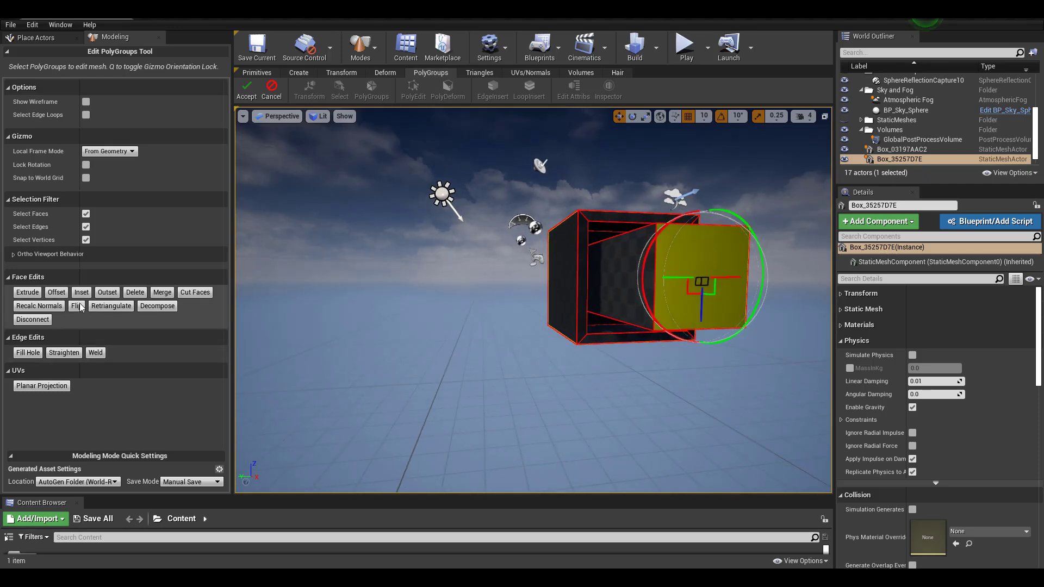
{"action": "left_click", "coordinate": [81, 292]}
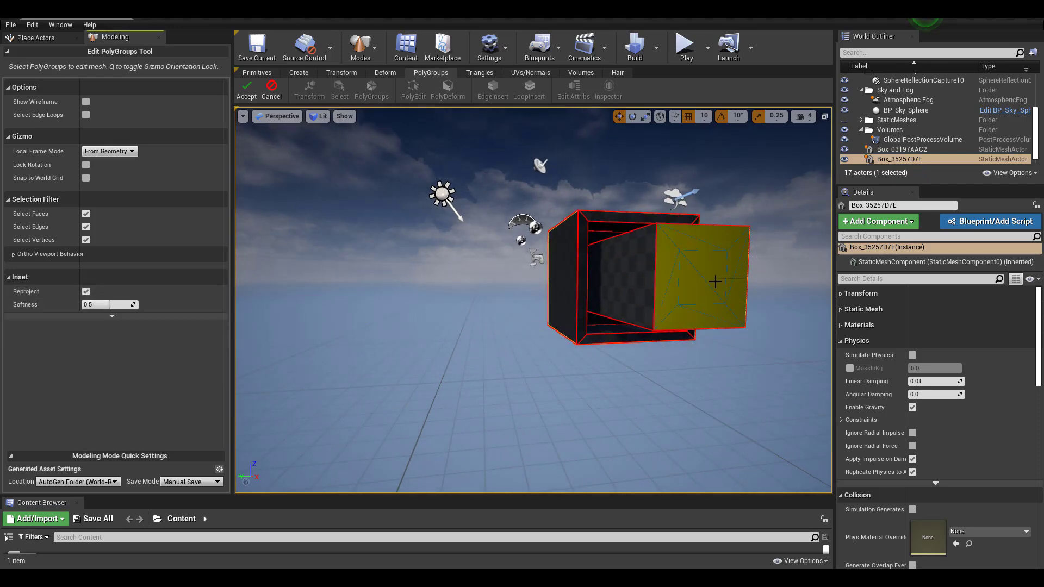
{"action": "left_click", "coordinate": [735, 279]}
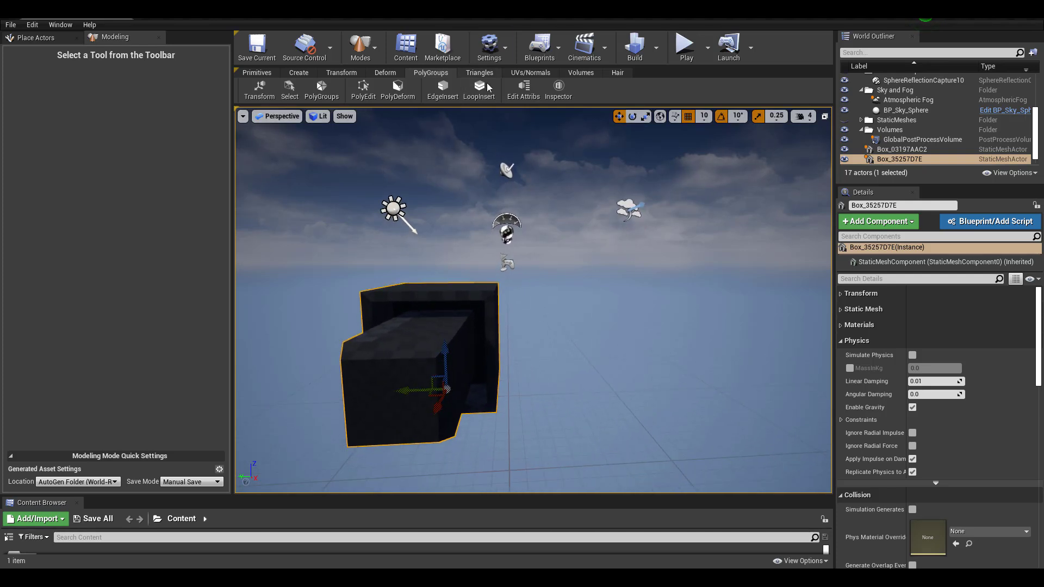
- Insert edge loops around the end of the protruding block using LoopInsert with Proportion Offset positioning
{"action": "left_click", "coordinate": [485, 87]}
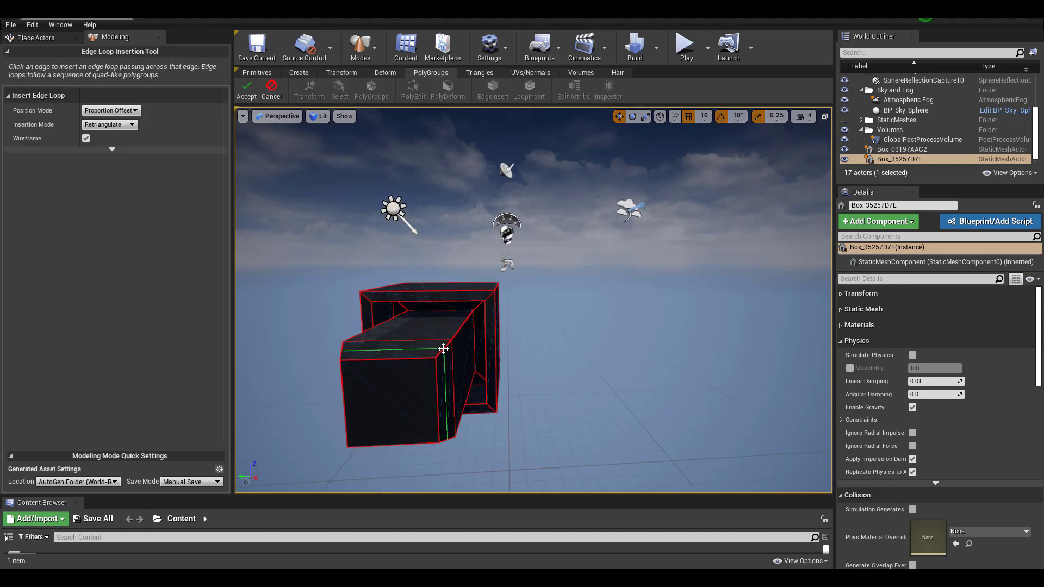
{"action": "scroll", "coordinate": [443, 349], "scroll_direction": "up", "scroll_amount": 3}
{"action": "scroll", "coordinate": [443, 348], "scroll_direction": "down", "scroll_amount": 3}
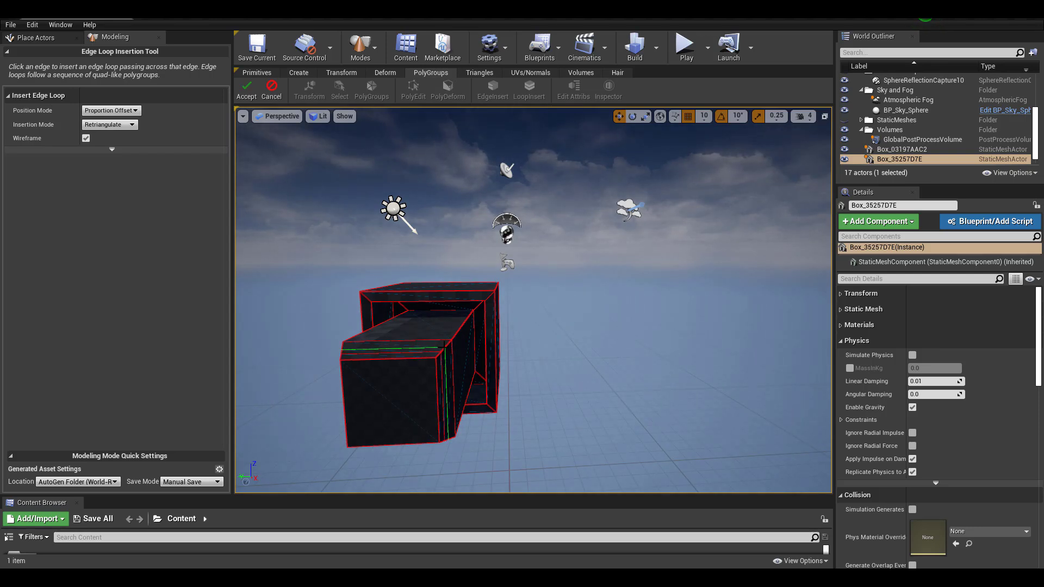
- Insert Even edge loops, 4 at a time, along and across the mesh, and accept the result
{"action": "left_click", "coordinate": [111, 110]}
{"action": "left_click", "coordinate": [108, 121]}
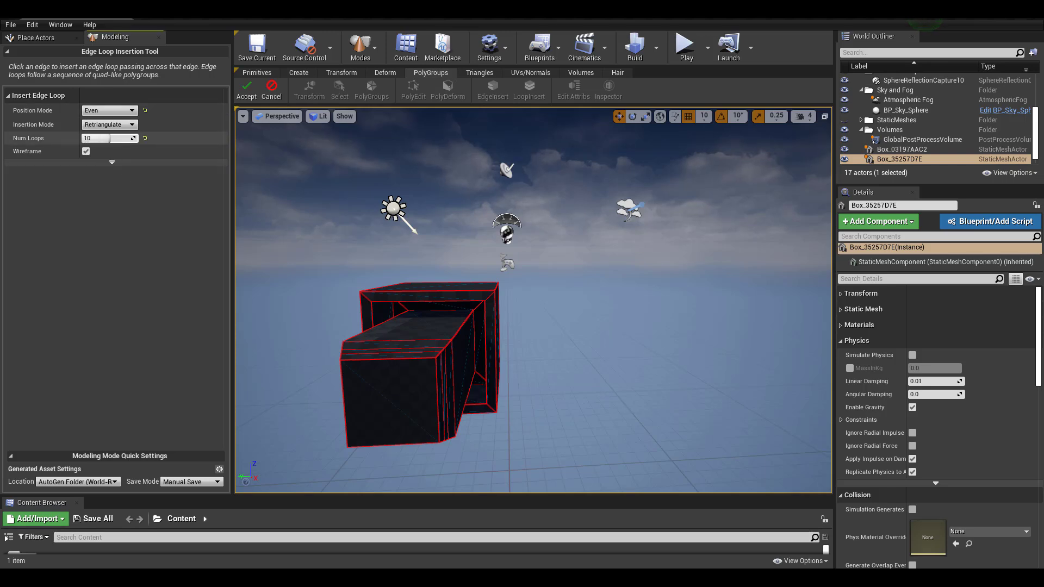
{"action": "left_click_drag", "start_coordinate": [89, 138], "coordinate": [93, 138]}
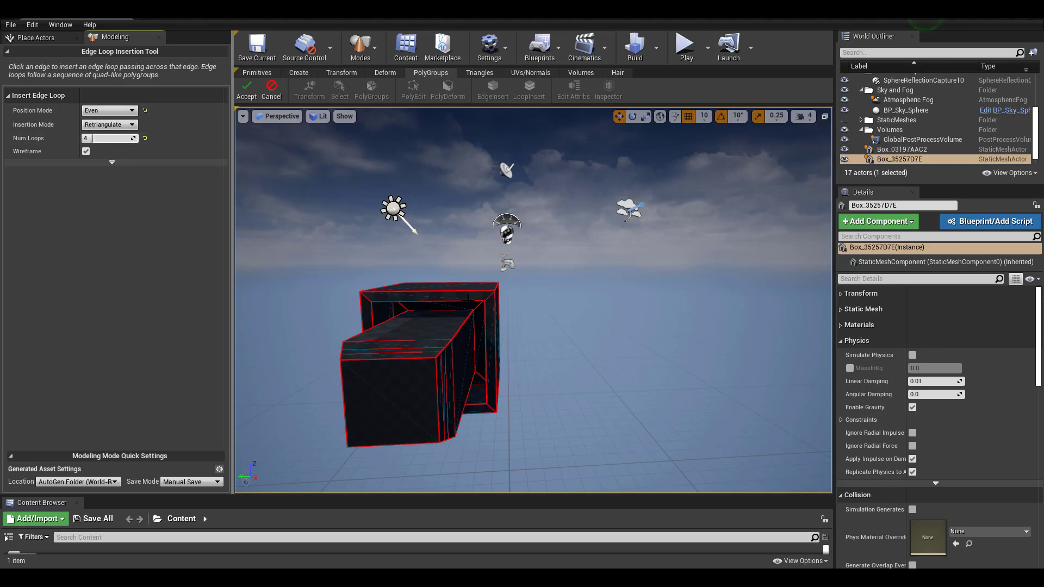
{"action": "left_click", "coordinate": [459, 337]}
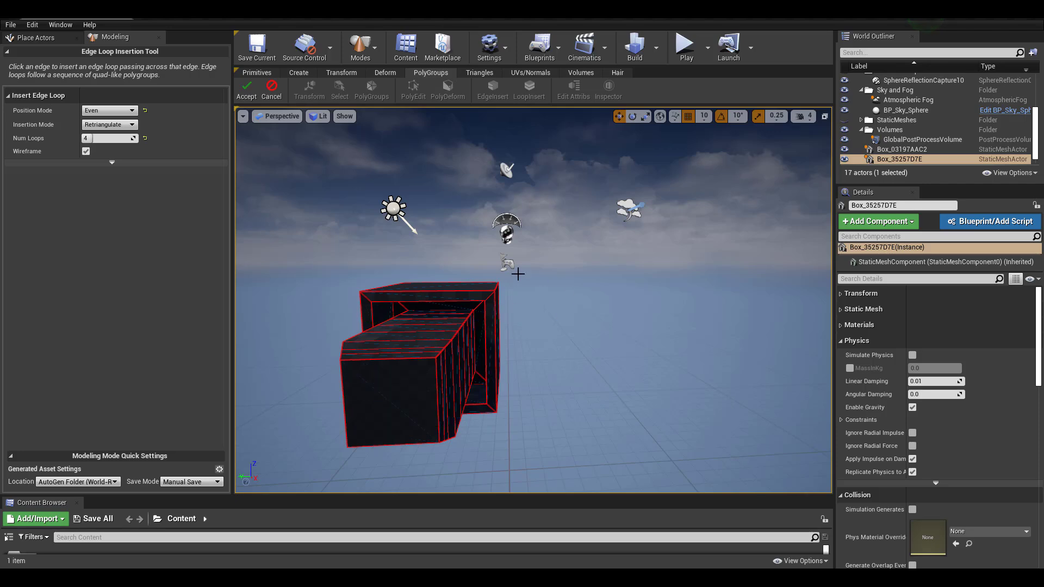
{"action": "middle_click_drag", "start_coordinate": [387, 326], "coordinate": [311, 298]}
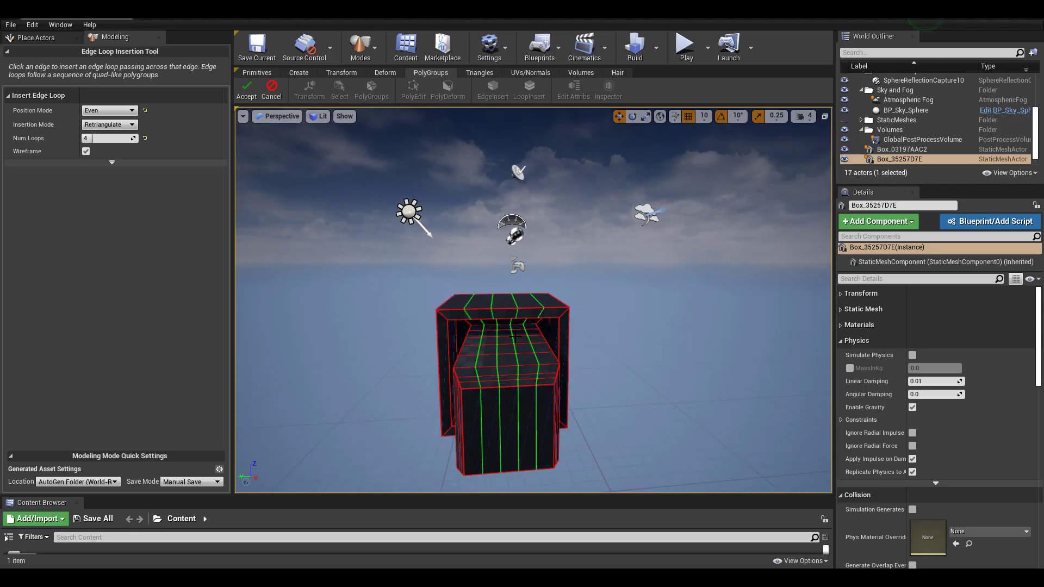
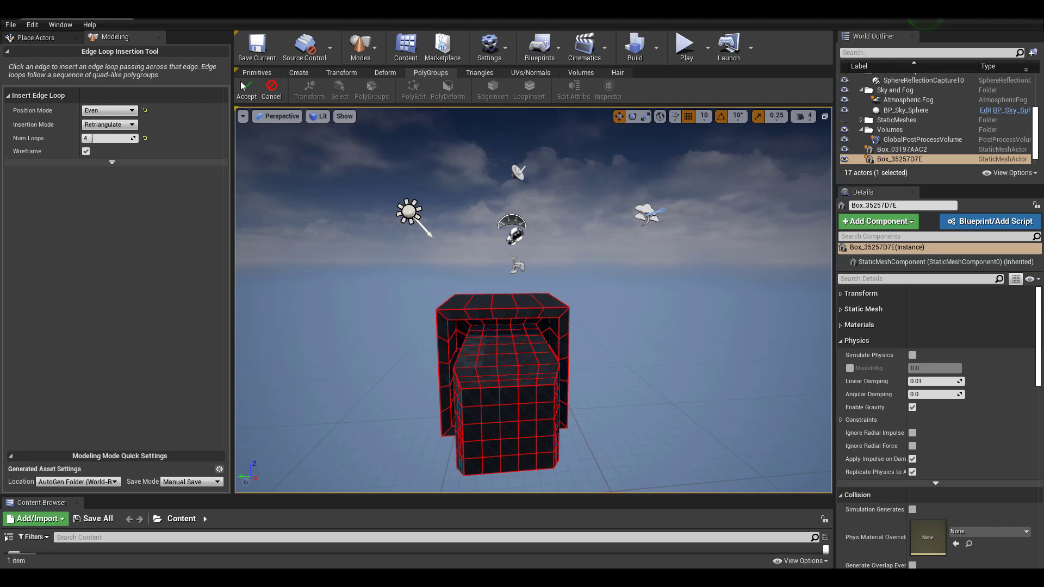
{"action": "left_click", "coordinate": [247, 97]}
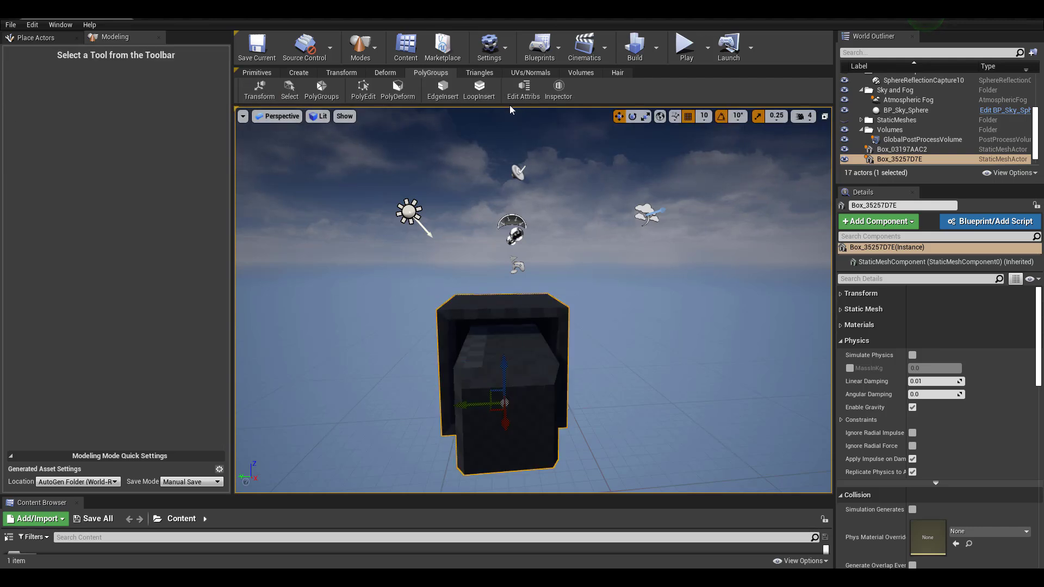
- Try smoothing the selected box mesh with the Smooth tool's Fast Iterative type
{"action": "left_click", "coordinate": [343, 73]}
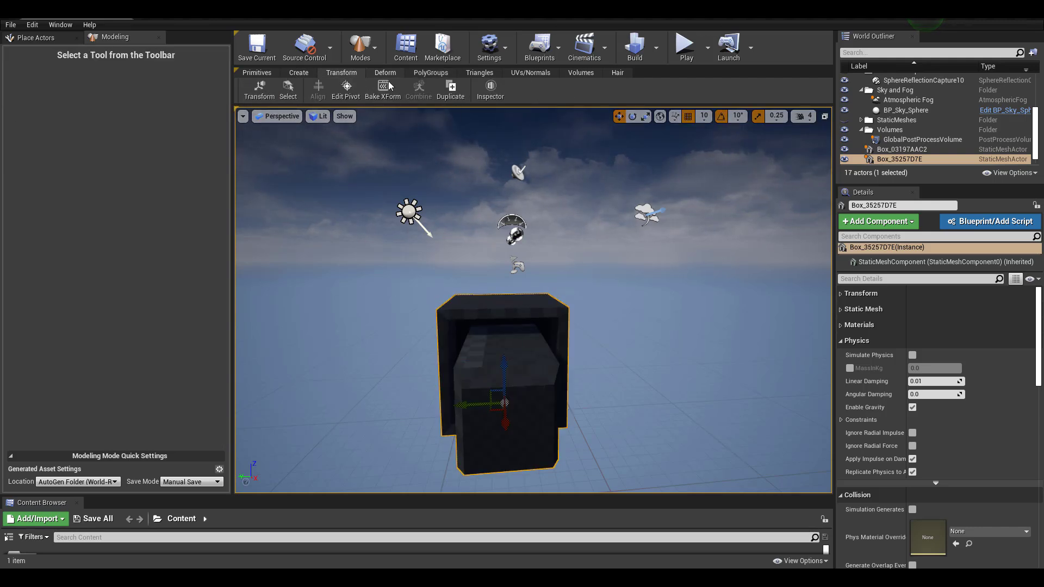
{"action": "left_click", "coordinate": [387, 73]}
{"action": "left_click", "coordinate": [481, 90]}
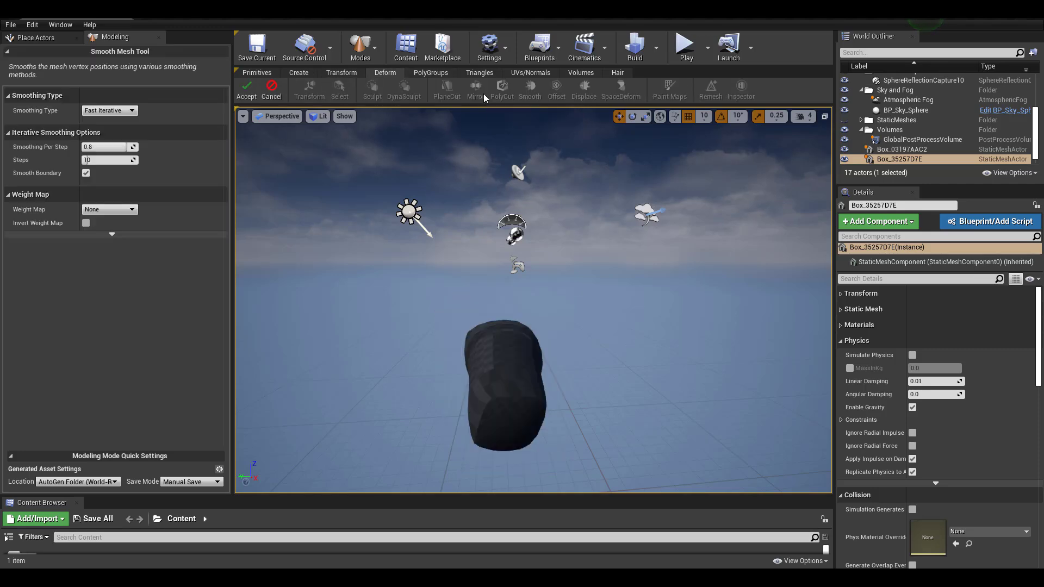
{"action": "mouse_move", "coordinate": [524, 377]}
{"action": "left_mouse_down", "text": "alt"}
{"action": "mouse_move", "coordinate": [652, 359]}
{"action": "mouse_move", "coordinate": [509, 326]}
{"action": "mouse_move", "coordinate": [507, 376]}
{"action": "left_mouse_up", "text": "alt"}
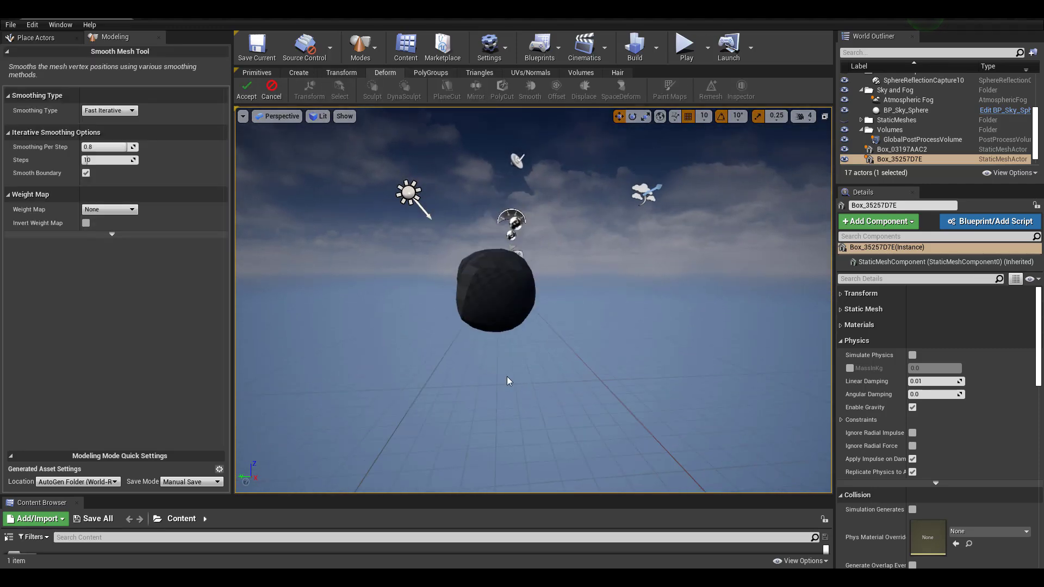
{"action": "mouse_move", "coordinate": [507, 376]}
{"action": "right_mouse_down", "text": "alt"}
{"action": "mouse_move", "coordinate": [534, 376]}
{"action": "mouse_move", "coordinate": [506, 377]}
{"action": "right_mouse_up", "text": "alt"}
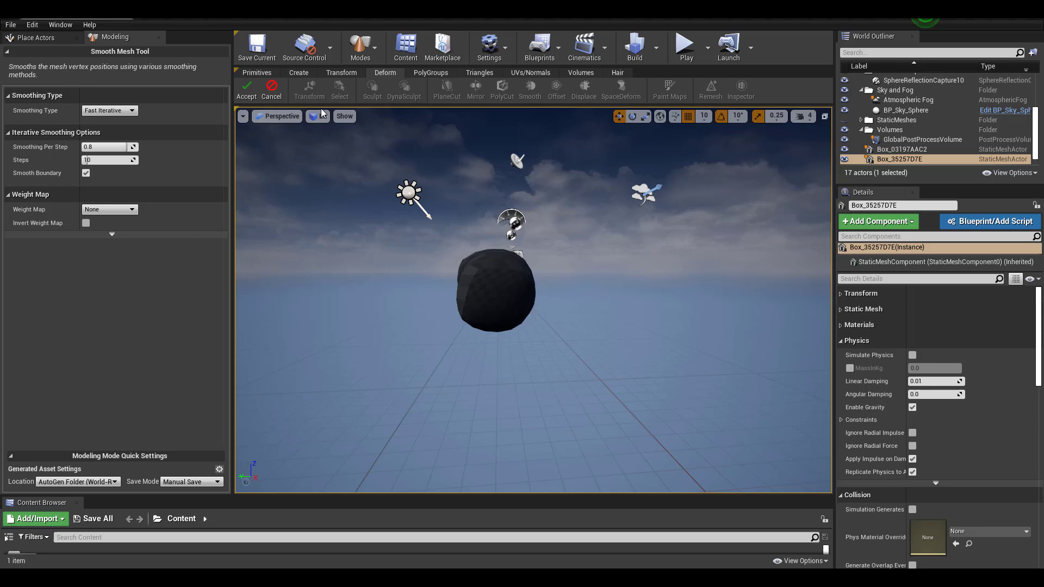
{"action": "left_click", "coordinate": [272, 87]}
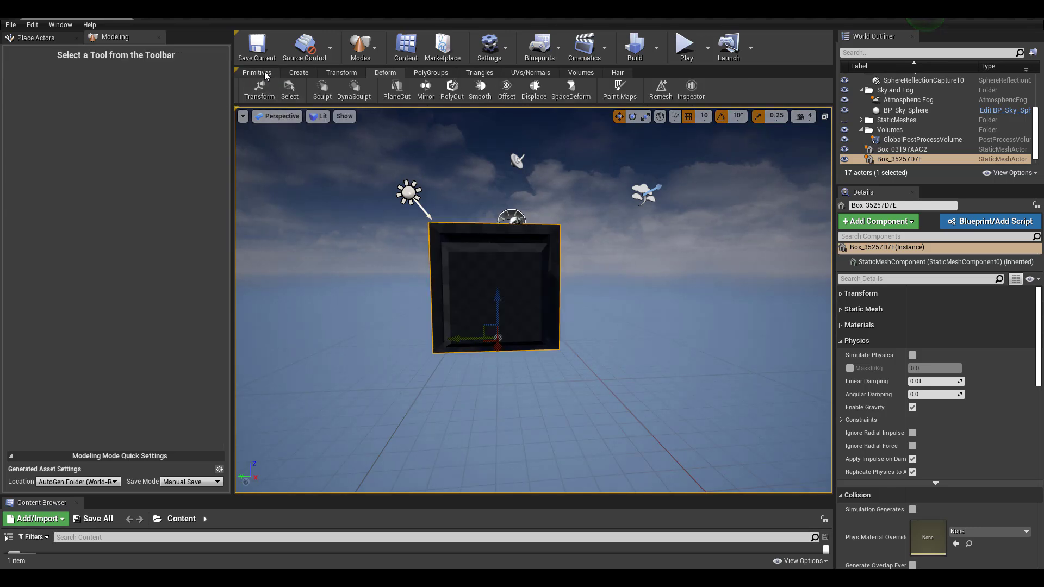
- Review the available modeling tools in each category, from Primitives and Create through UVs/Normals, Volumes and Hair
{"action": "left_click", "coordinate": [268, 74]}
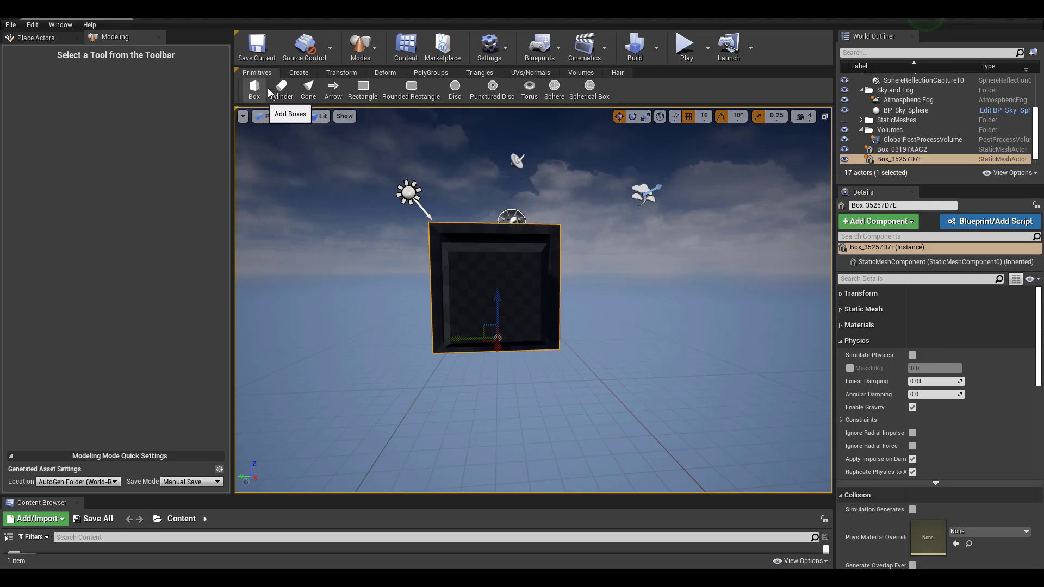
{"action": "left_click", "coordinate": [294, 74]}
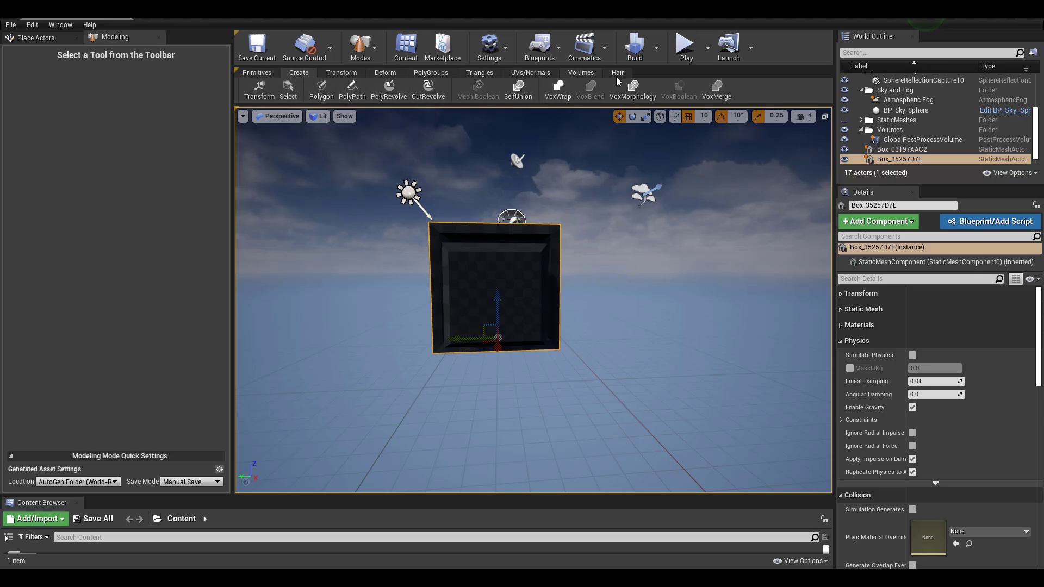
{"action": "left_click", "coordinate": [343, 73]}
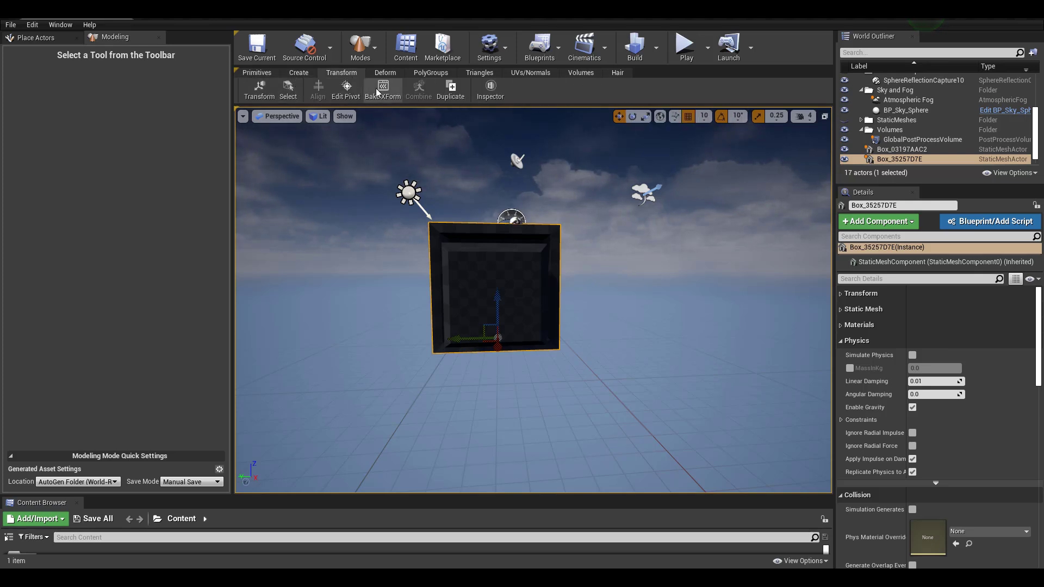
{"action": "left_click", "coordinate": [387, 72]}
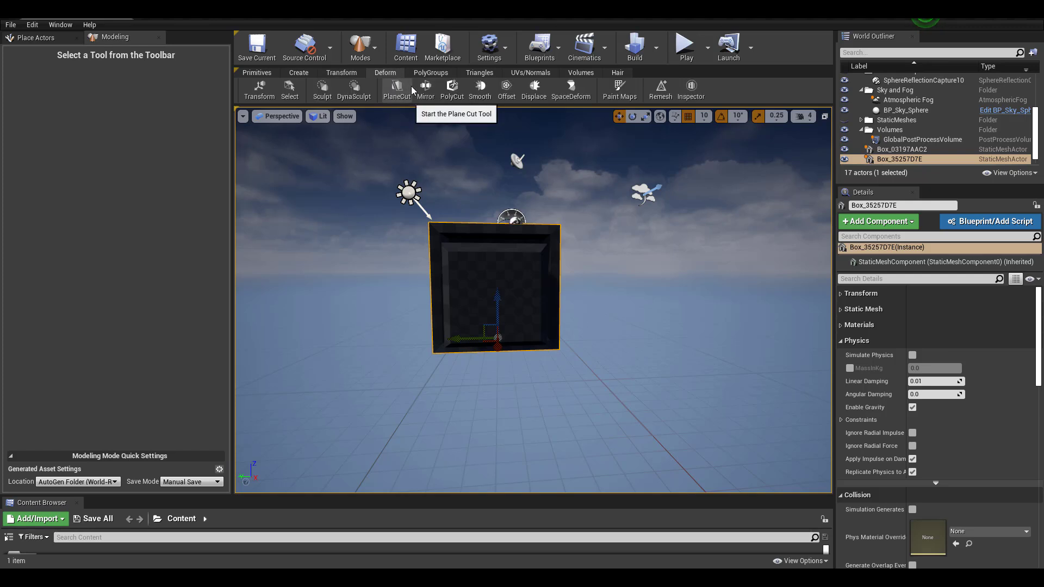
{"action": "left_click", "coordinate": [446, 74]}
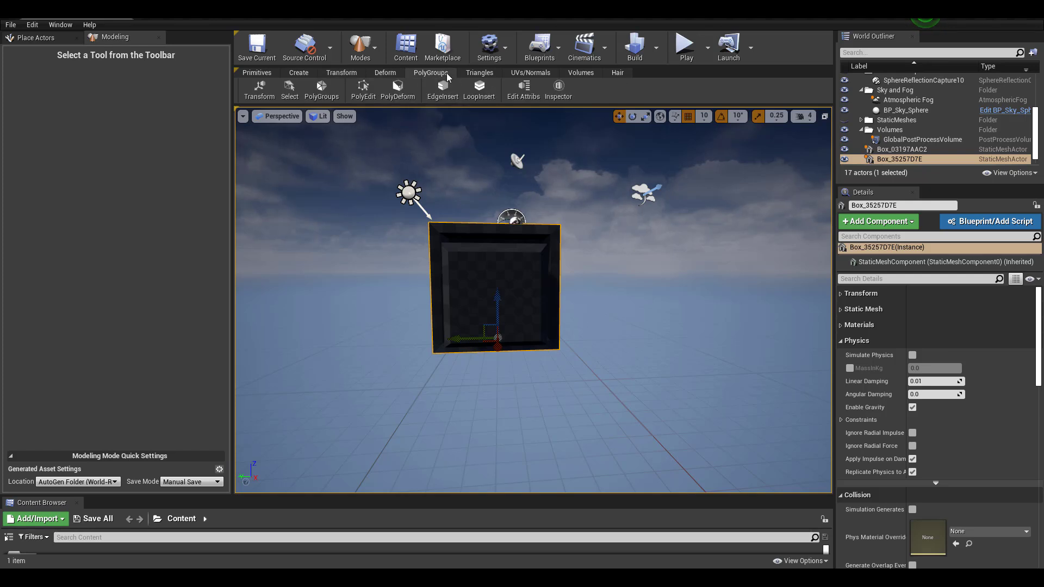
{"action": "left_click", "coordinate": [481, 75]}
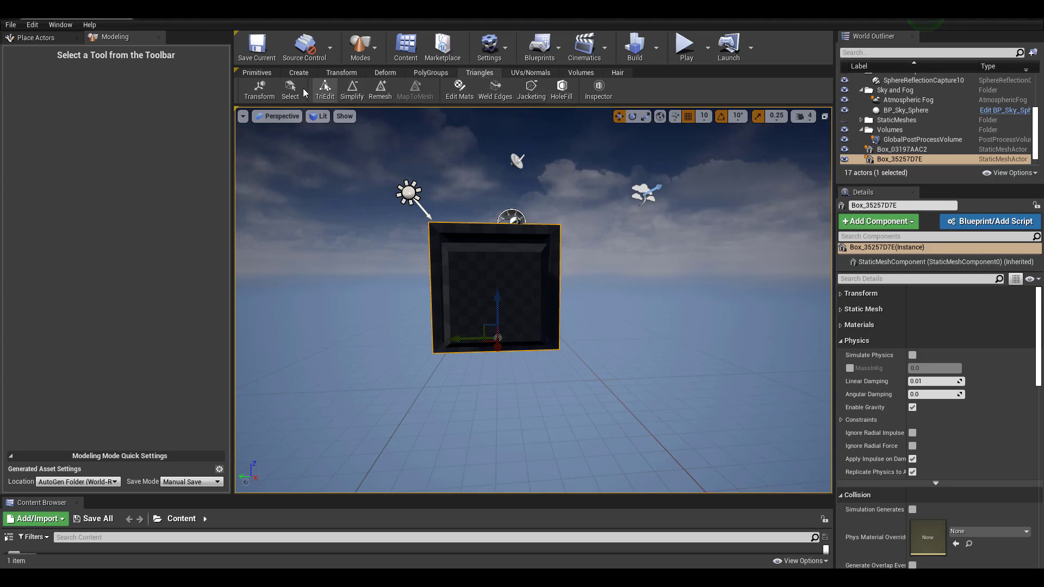
{"action": "left_click", "coordinate": [524, 74]}
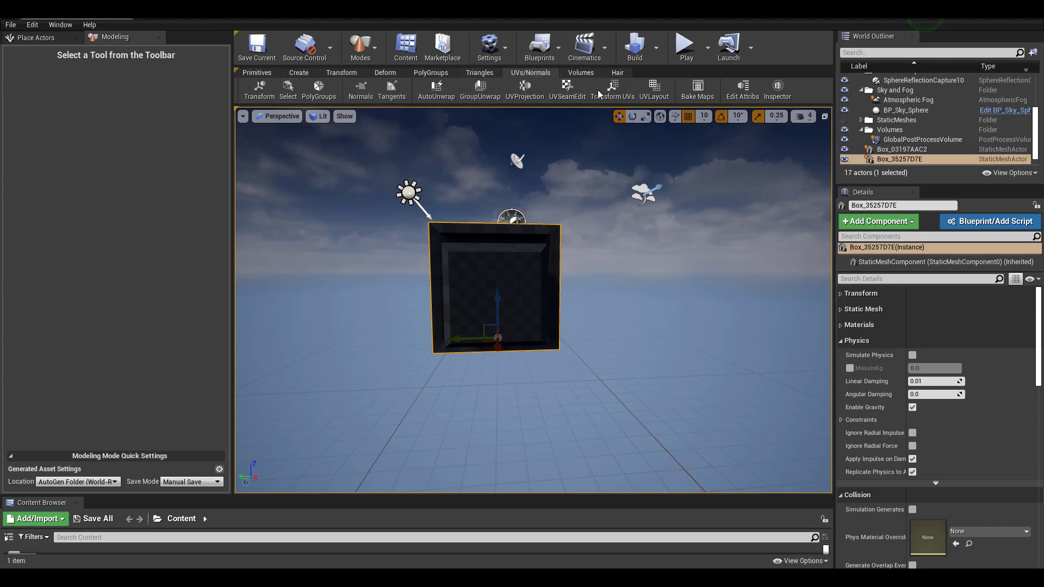
{"action": "left_click", "coordinate": [578, 74]}
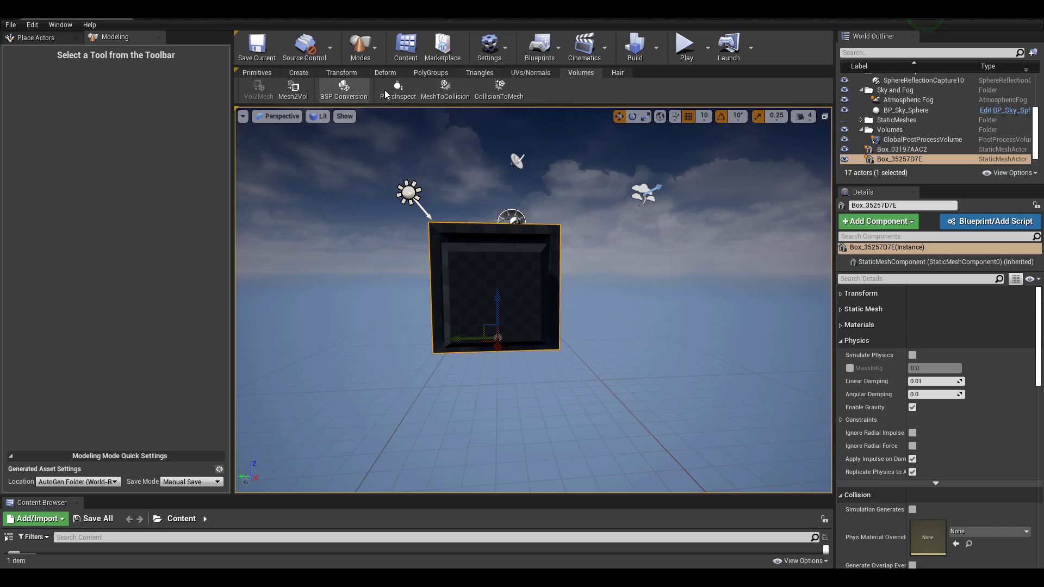
{"action": "left_click", "coordinate": [613, 73]}
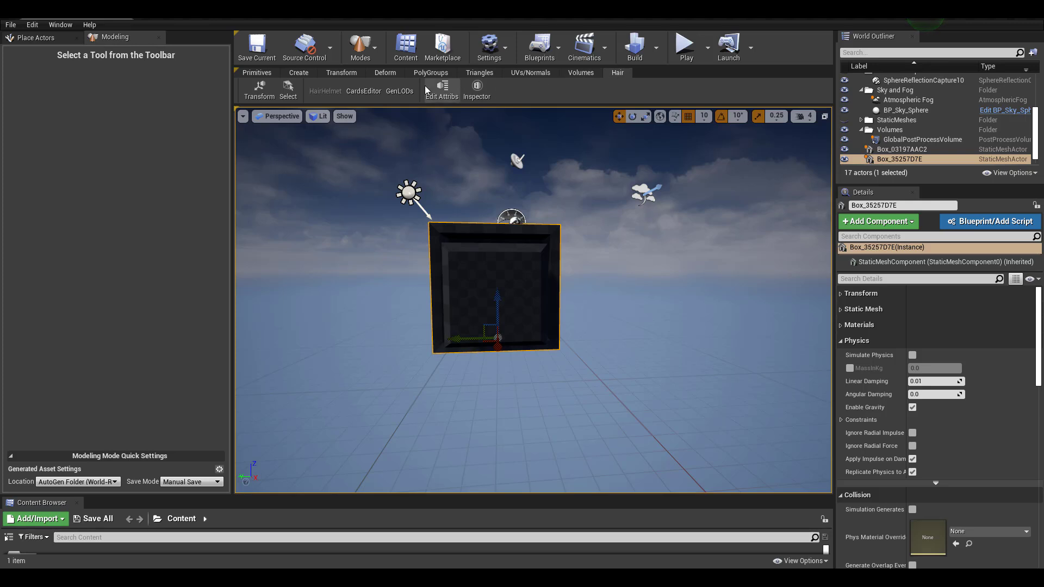
{"action": "left_click", "coordinate": [288, 72]}
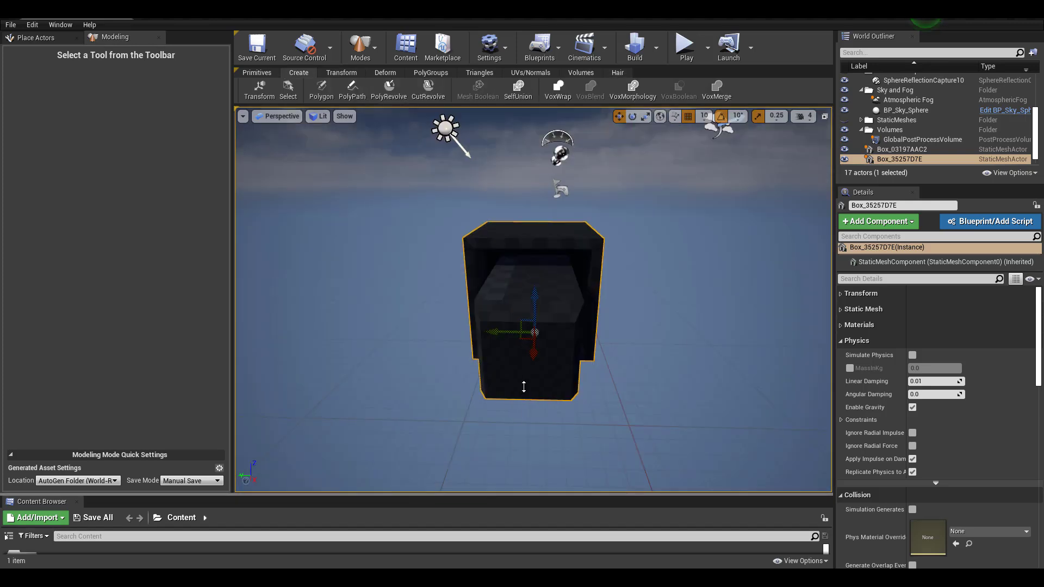
- Create a new material in the Content folder under its default name and apply it to the box
{"action": "left_click_drag", "start_coordinate": [490, 495], "coordinate": [490, 399]}
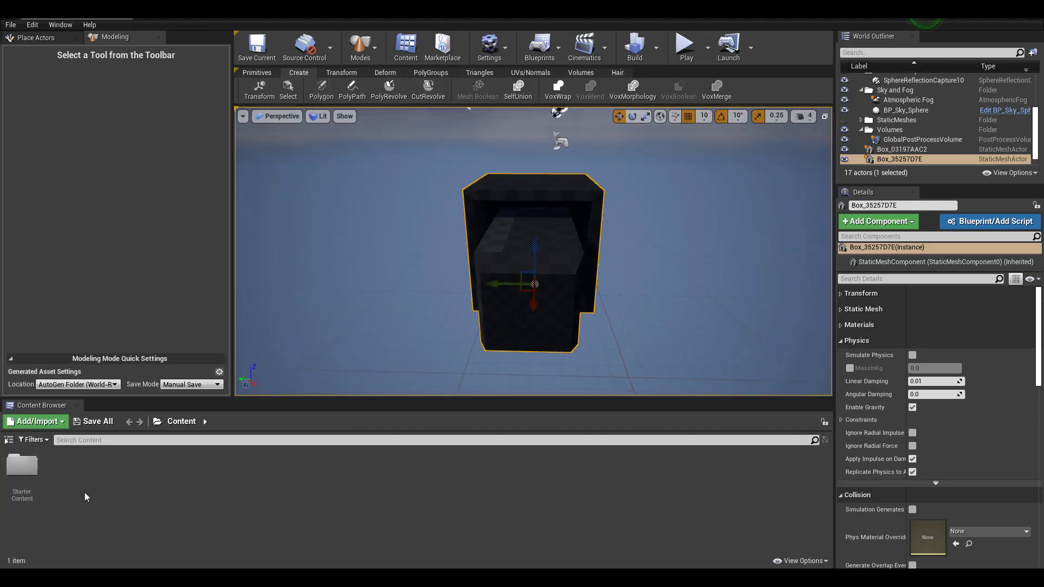
{"action": "left_click", "coordinate": [8, 440]}
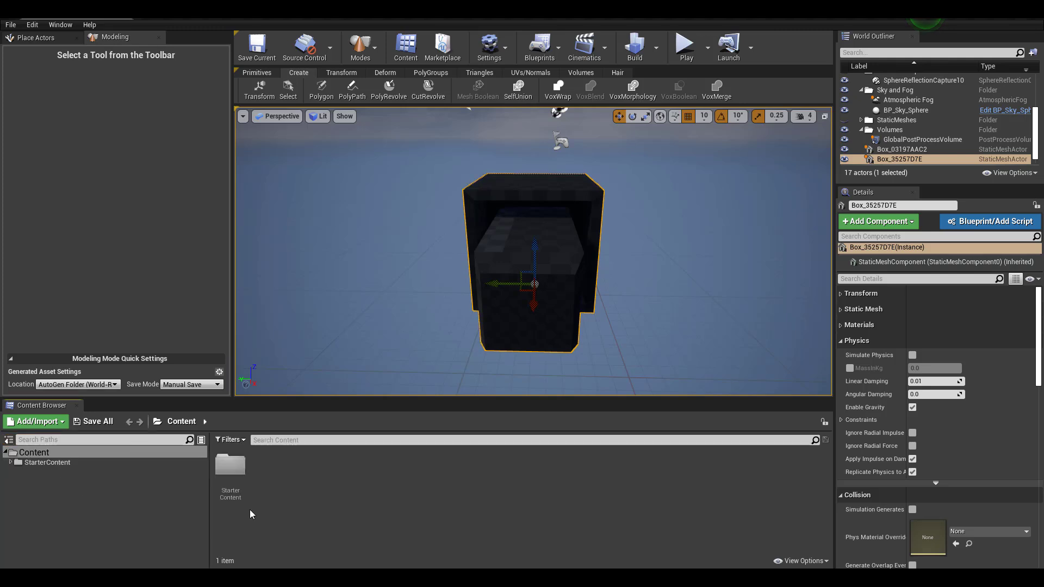
{"action": "left_click", "coordinate": [142, 498]}
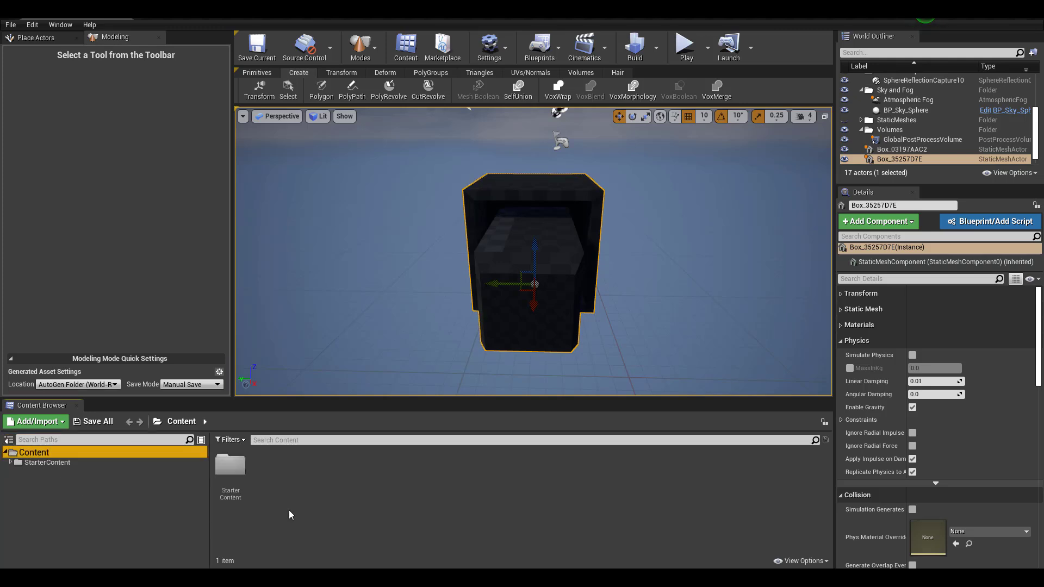
{"action": "right_click", "coordinate": [318, 493]}
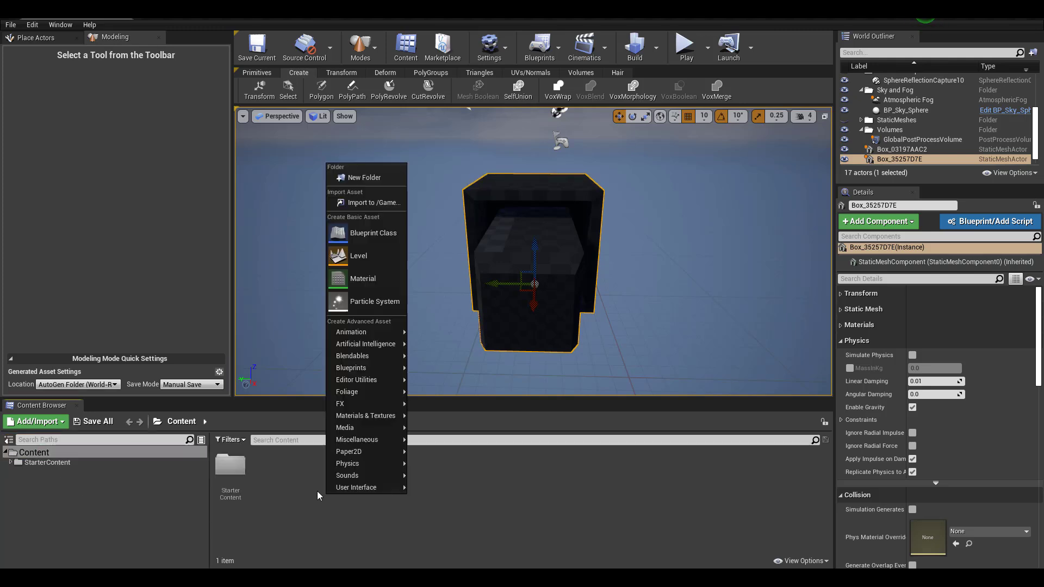
{"action": "left_click", "coordinate": [364, 279]}
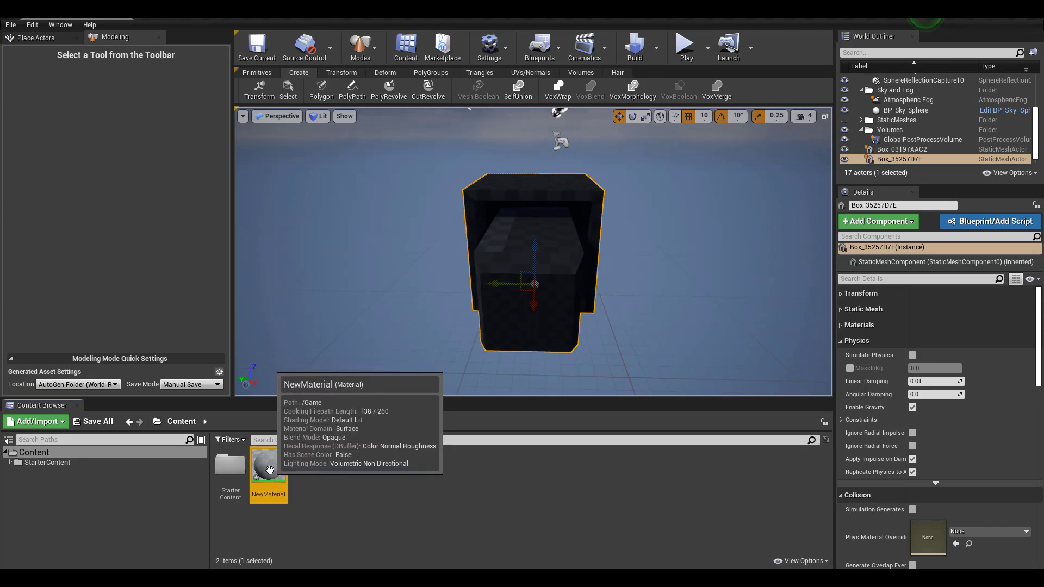
{"action": "left_click_drag", "start_coordinate": [269, 470], "coordinate": [538, 246]}
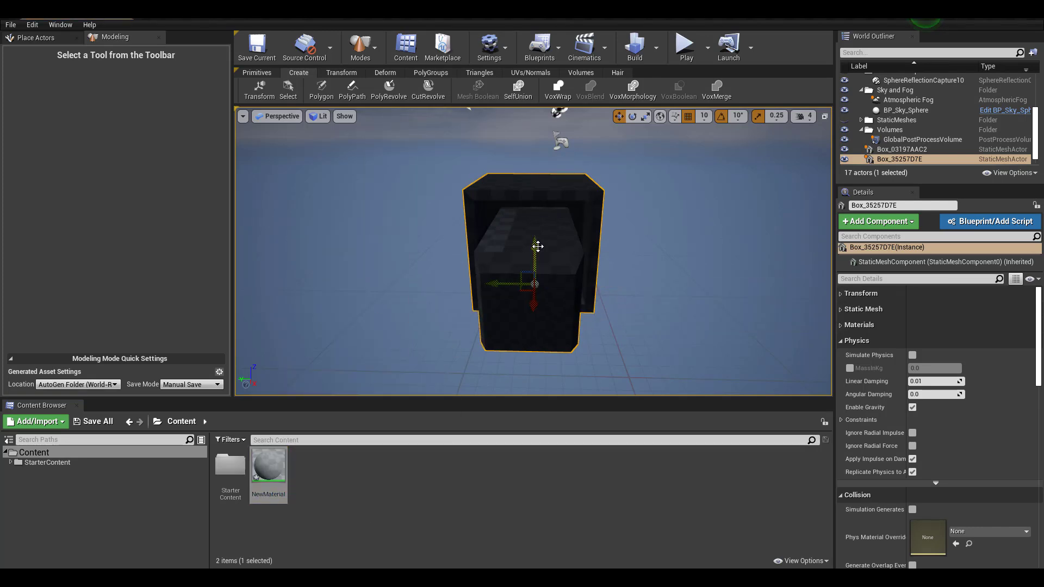
- Add a Constant3Vector node to the new material's graph and connect it to Base Color
{"action": "double_click", "coordinate": [271, 472]}
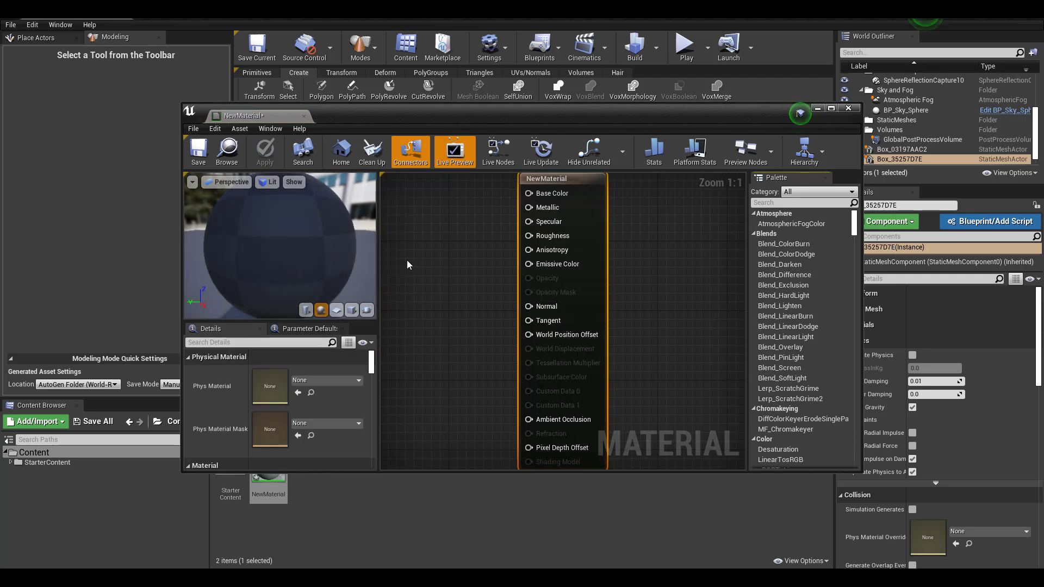
{"action": "left_click", "coordinate": [449, 294]}
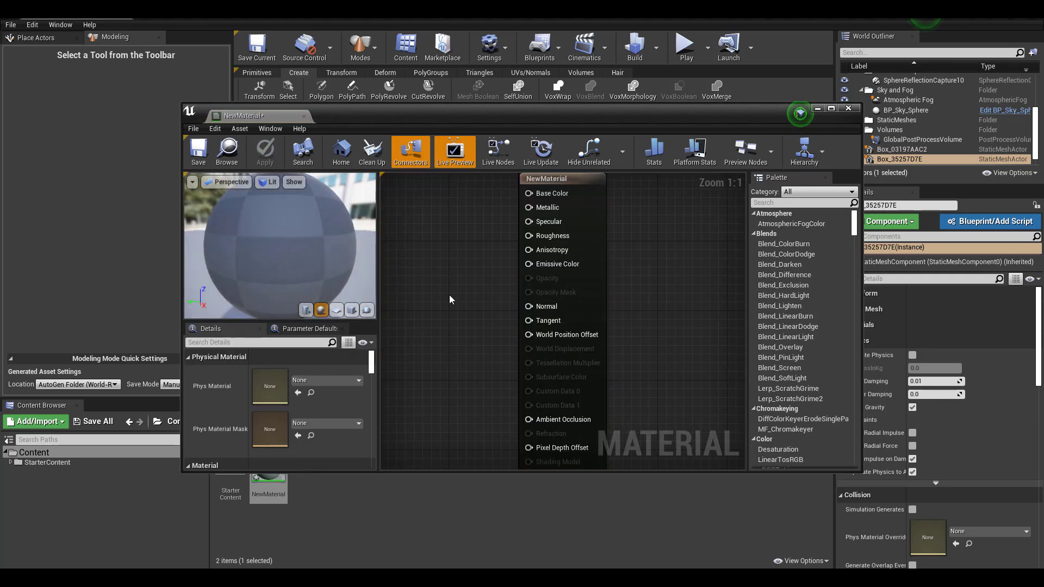
{"action": "right_click", "coordinate": [451, 299]}
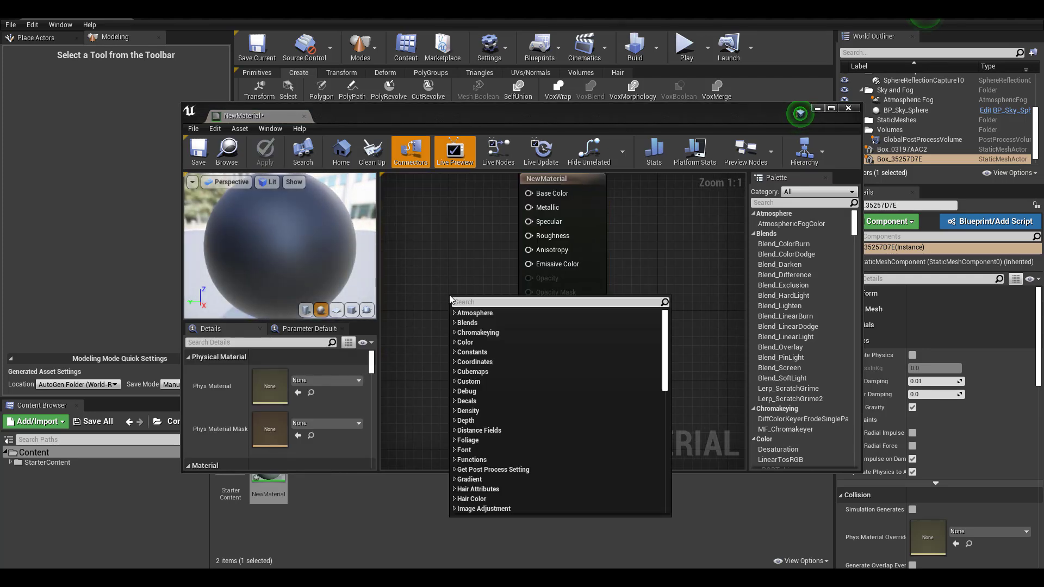
{"action": "type", "text": "con"}
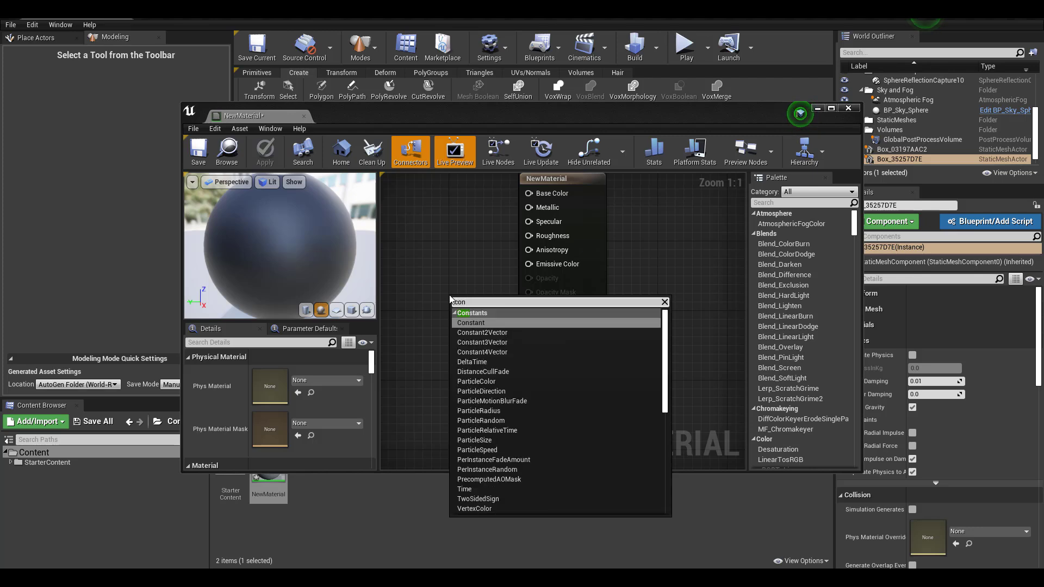
{"action": "left_click", "coordinate": [498, 344]}
{"action": "left_click_drag", "start_coordinate": [479, 302], "coordinate": [424, 252]}
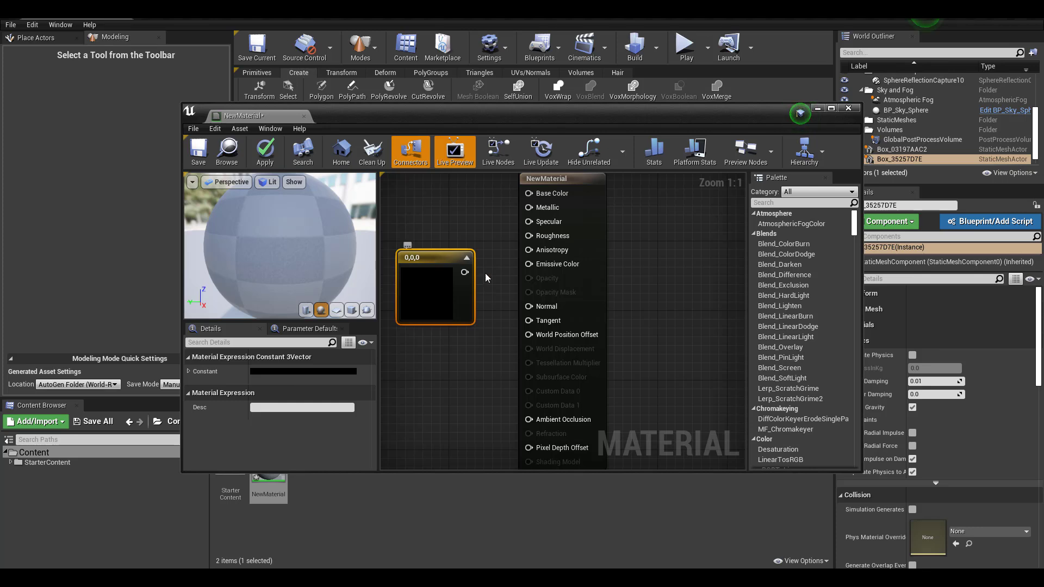
{"action": "left_click_drag", "start_coordinate": [547, 202], "coordinate": [539, 194]}
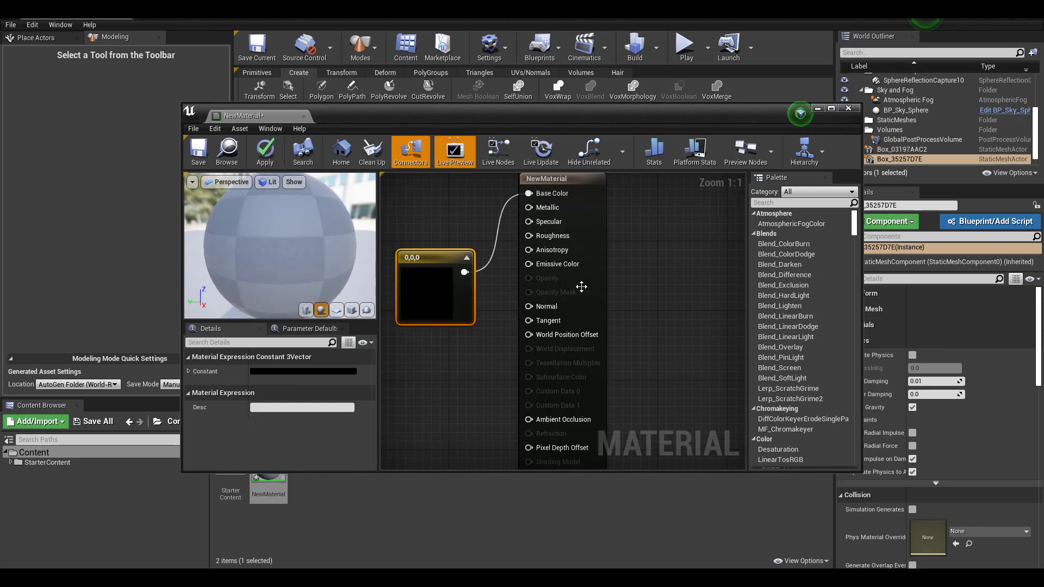
- Try to set the Constant3Vector color to a pinkish red by choosing only its hue and saturation
{"action": "left_click", "coordinate": [291, 371]}
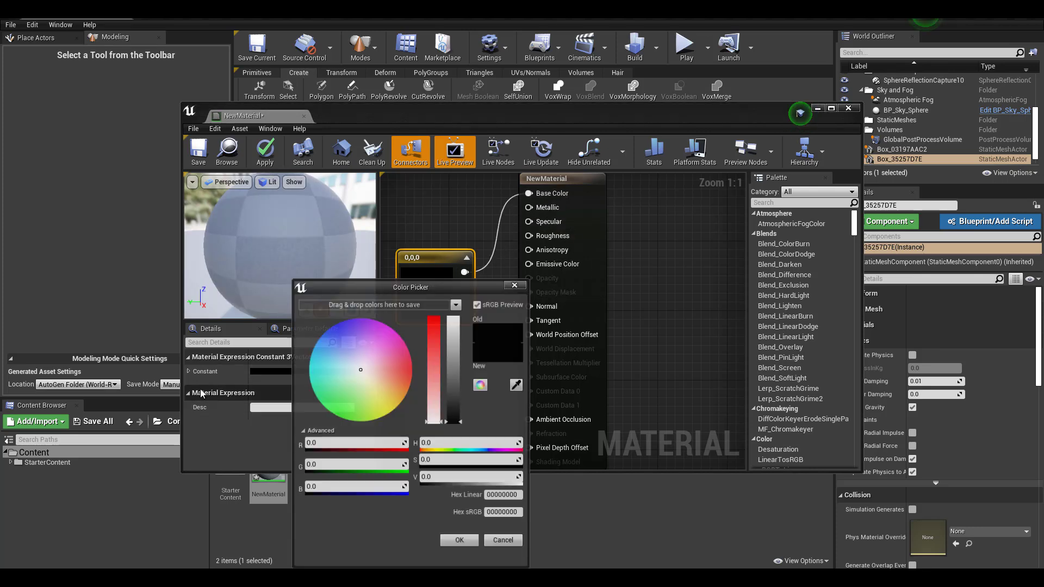
{"action": "left_click", "coordinate": [392, 356]}
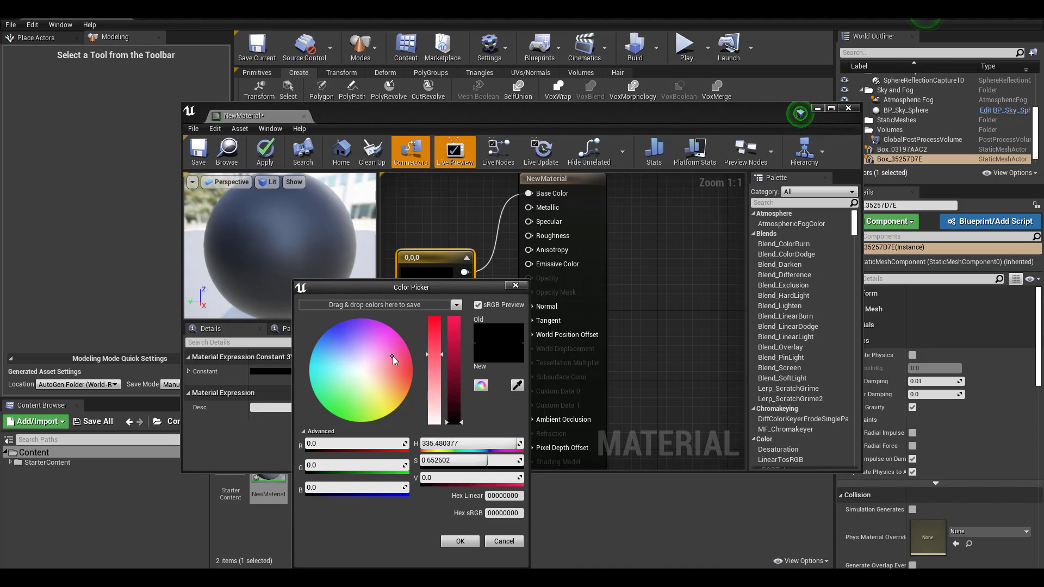
{"action": "left_click", "coordinate": [459, 541]}
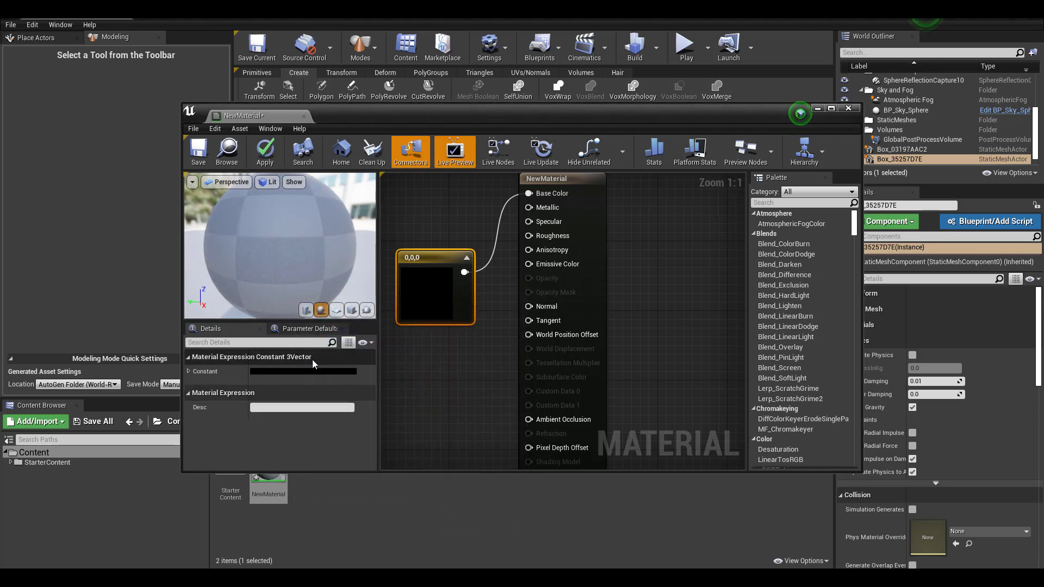
- Set the Constant3Vector color to red with saturation 0.947917 and value 0.723958
{"action": "left_click", "coordinate": [272, 370]}
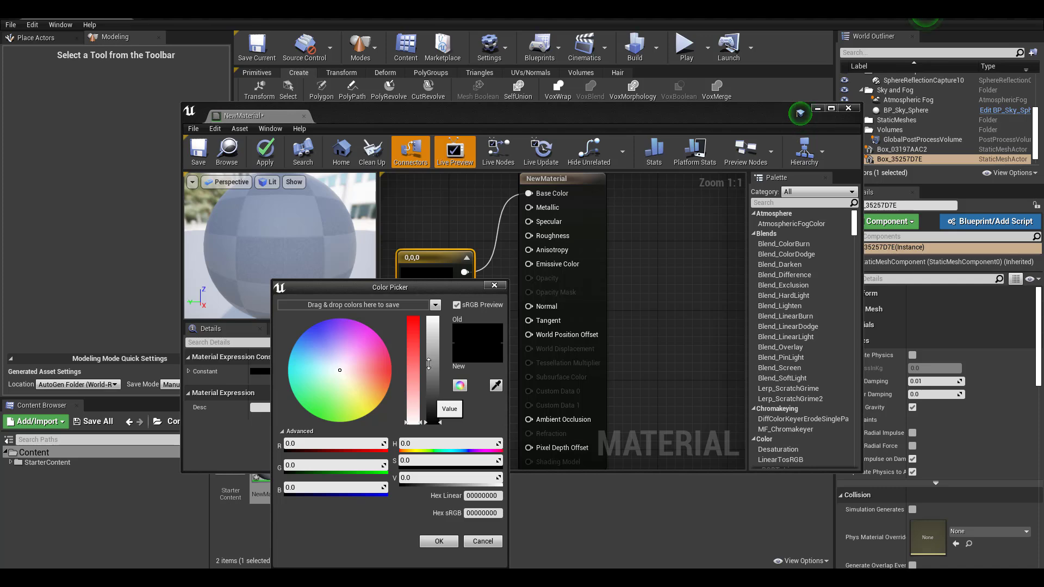
{"action": "left_click_drag", "start_coordinate": [429, 363], "coordinate": [429, 347]}
{"action": "left_click", "coordinate": [418, 323]}
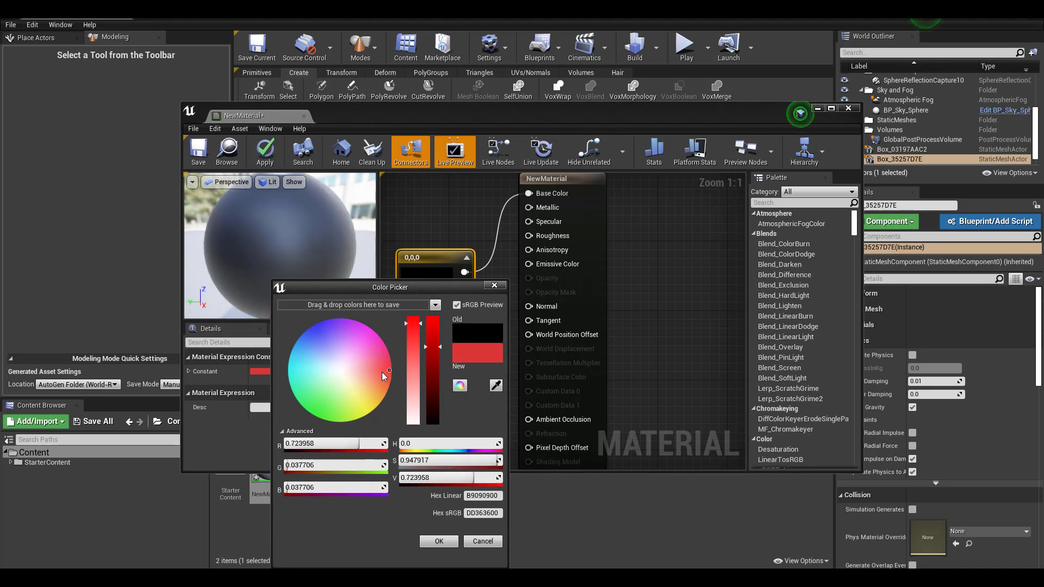
{"action": "left_click", "coordinate": [439, 542]}
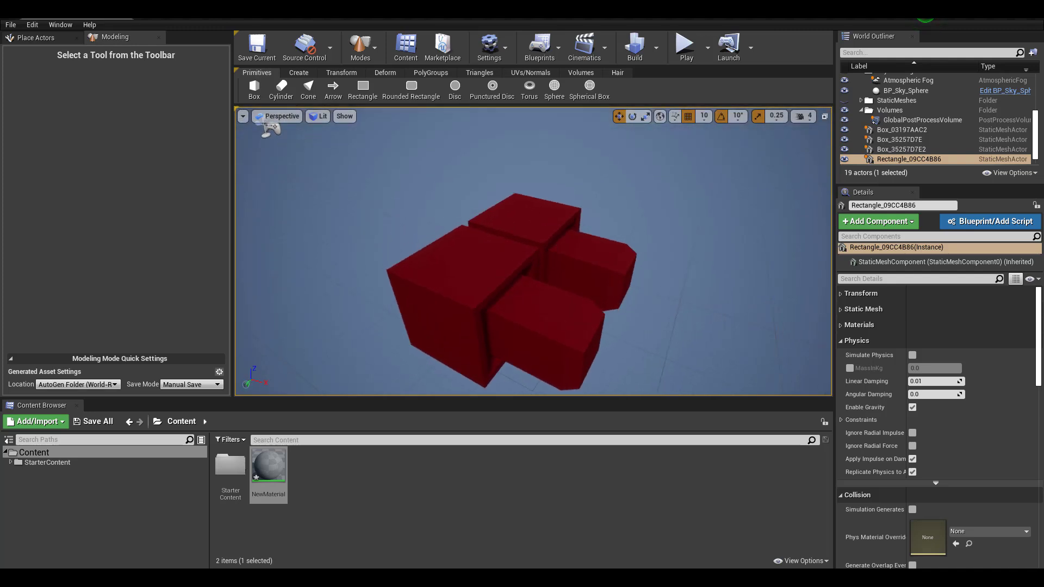
{"action": "scroll", "coordinate": [488, 255], "scroll_direction": "up", "scroll_amount": 2}
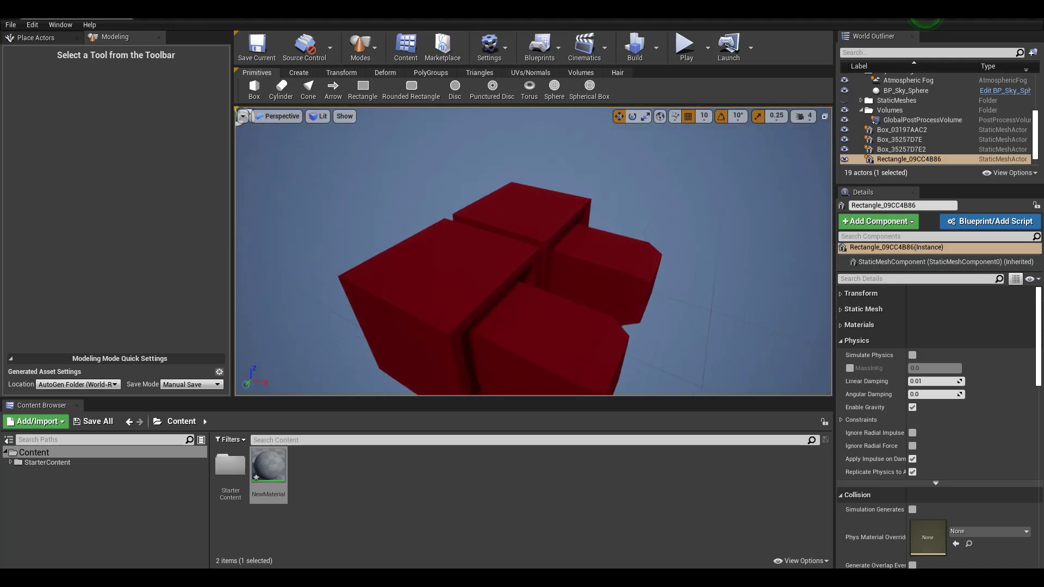
{"action": "scroll", "coordinate": [488, 254], "scroll_direction": "down", "scroll_amount": 1}
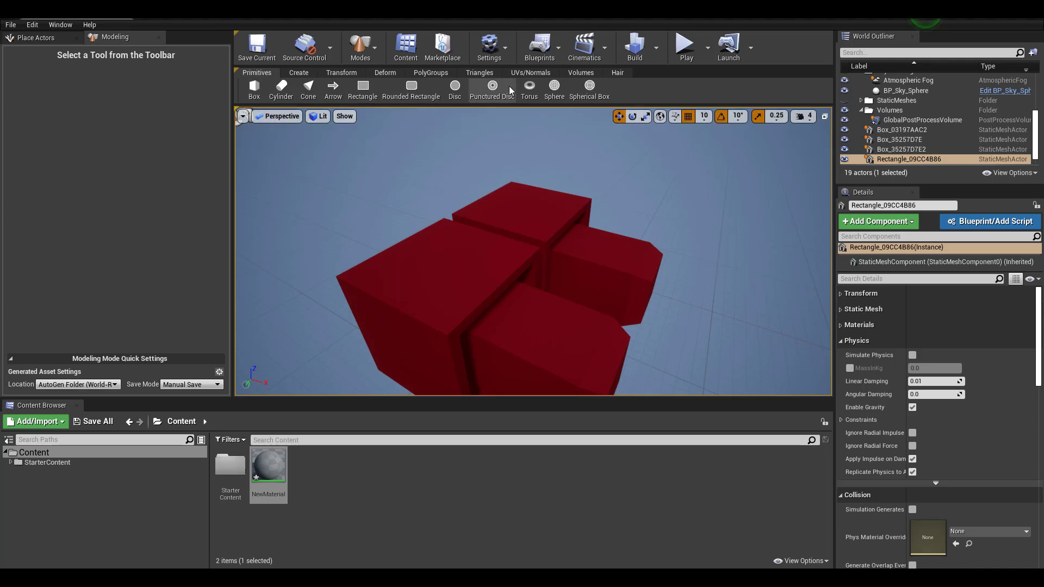
- Start a disc primitive, switch its target surface to Ground Plane and back to On Scene, and close the tool without placing it
{"action": "left_click", "coordinate": [455, 87]}
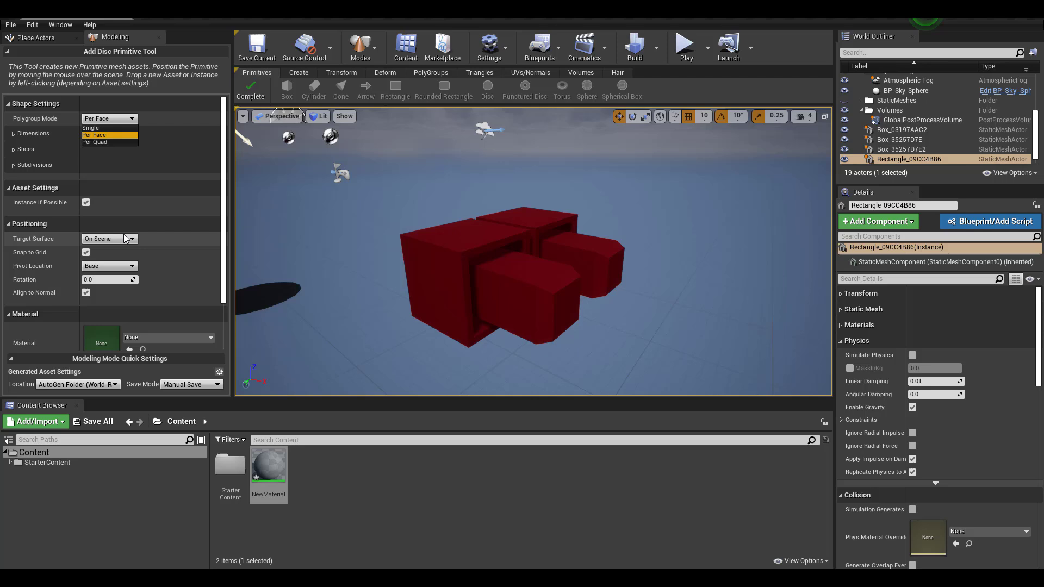
{"action": "left_click", "coordinate": [125, 239]}
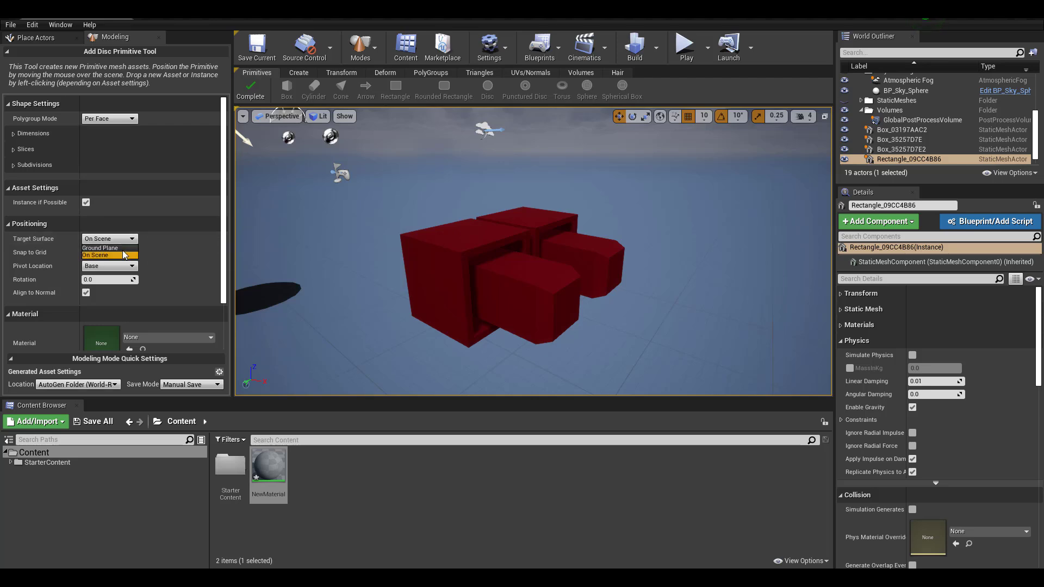
{"action": "left_click", "coordinate": [114, 248]}
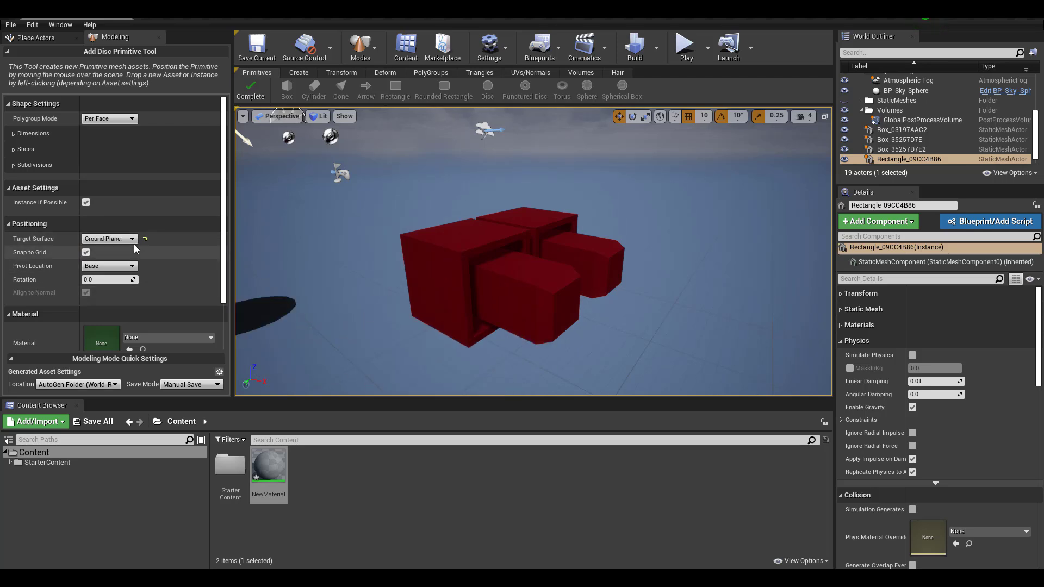
{"action": "left_click", "coordinate": [120, 240]}
{"action": "left_click", "coordinate": [113, 256]}
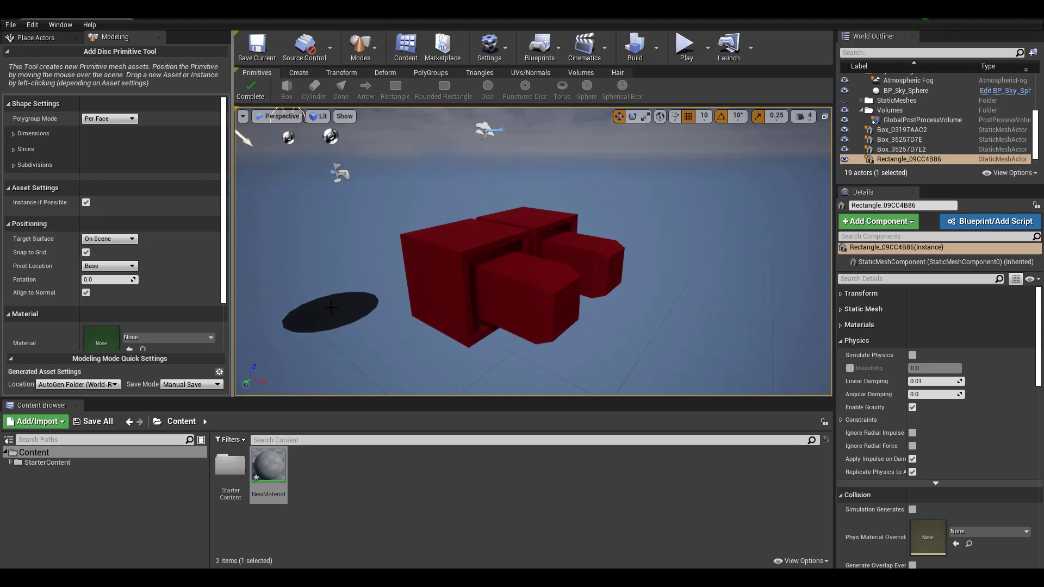
{"action": "left_click", "coordinate": [250, 89]}
- Place a new box primitive beside the red meshes and scale it along two horizontal axes into a wide, flat slab
{"action": "left_click", "coordinate": [255, 90]}
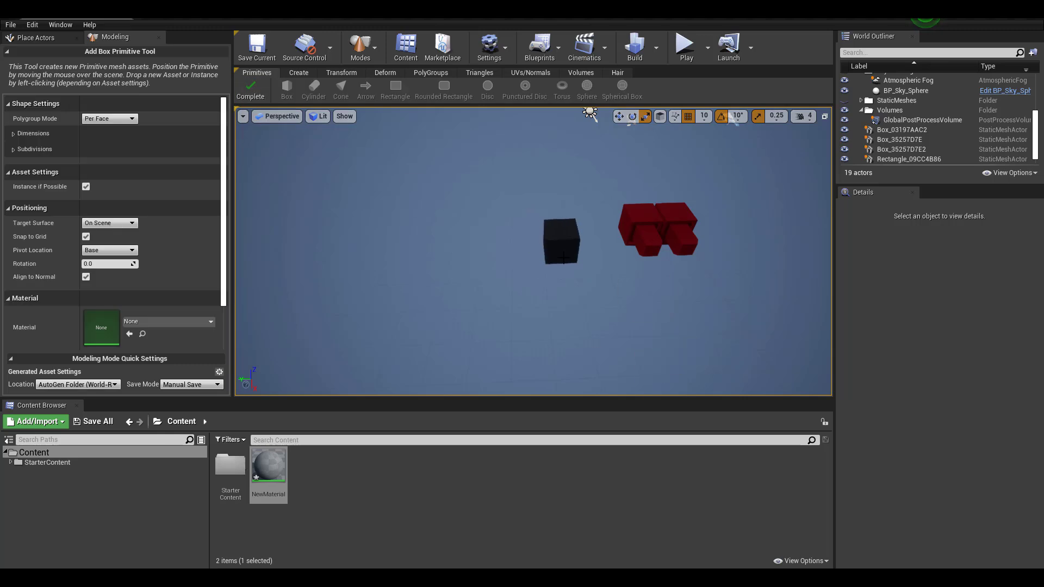
{"action": "left_click", "coordinate": [560, 239]}
{"action": "left_click_drag", "start_coordinate": [536, 254], "coordinate": [392, 254]}
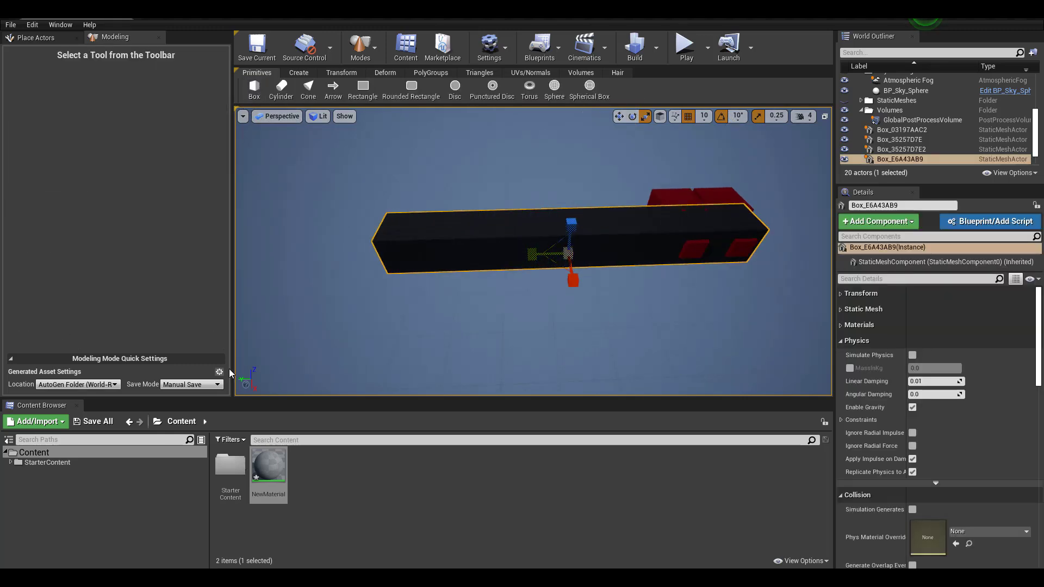
{"action": "left_click_drag", "start_coordinate": [570, 278], "coordinate": [573, 381]}
{"action": "left_click_drag", "start_coordinate": [597, 224], "coordinate": [631, 223], "text": "alt"}
{"action": "right_click_drag", "start_coordinate": [569, 245], "coordinate": [566, 246]}
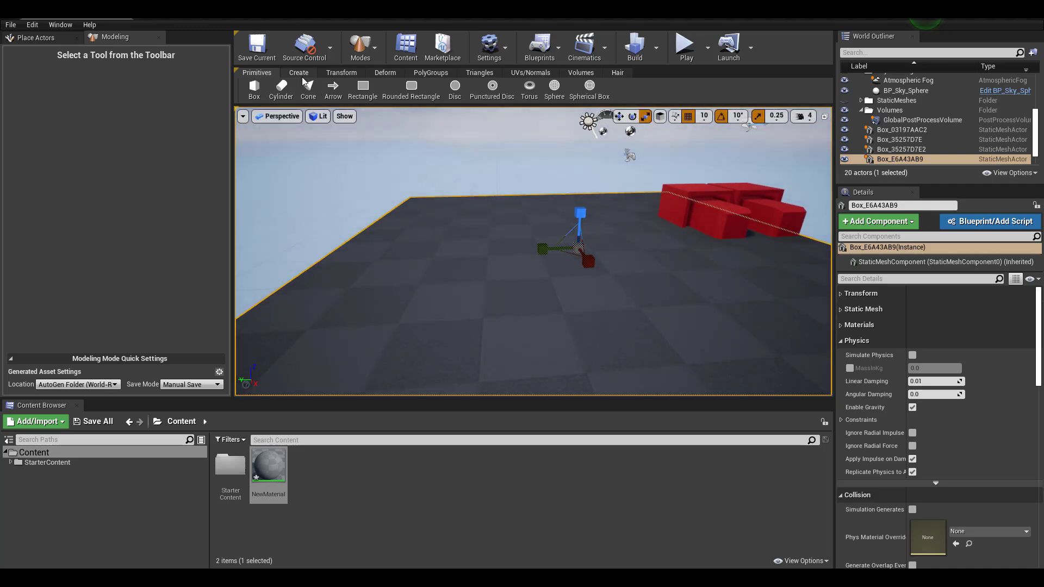
- Convert the scaled slab into a solid mesh with VoxWrap
{"action": "left_click", "coordinate": [300, 74]}
{"action": "left_click", "coordinate": [561, 93]}
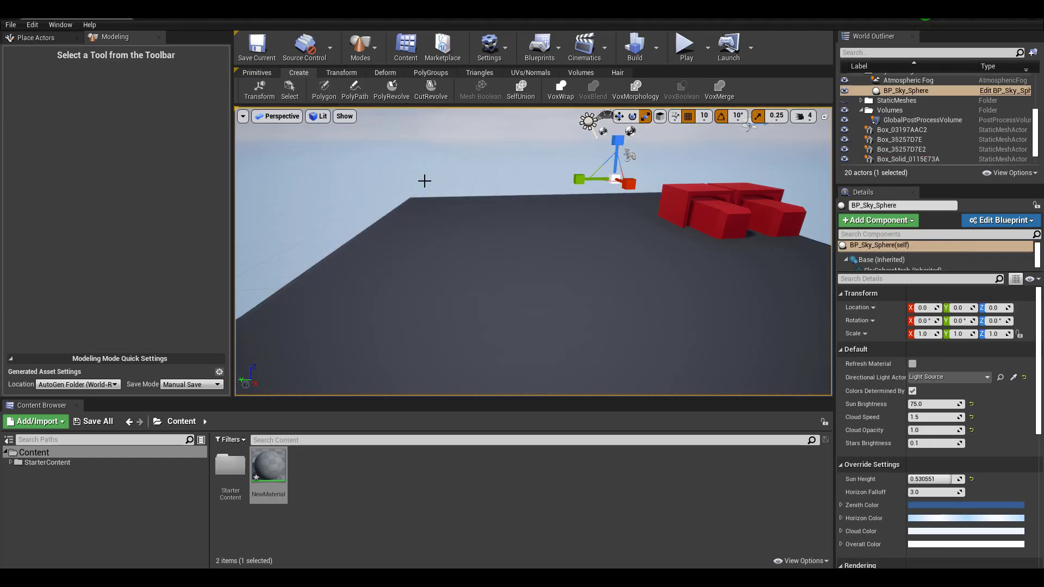
- Start the Sculpt tool on the solid slab, brush a trial stroke across its top surface and undo it
{"action": "left_click", "coordinate": [353, 74]}
{"action": "left_click", "coordinate": [385, 72]}
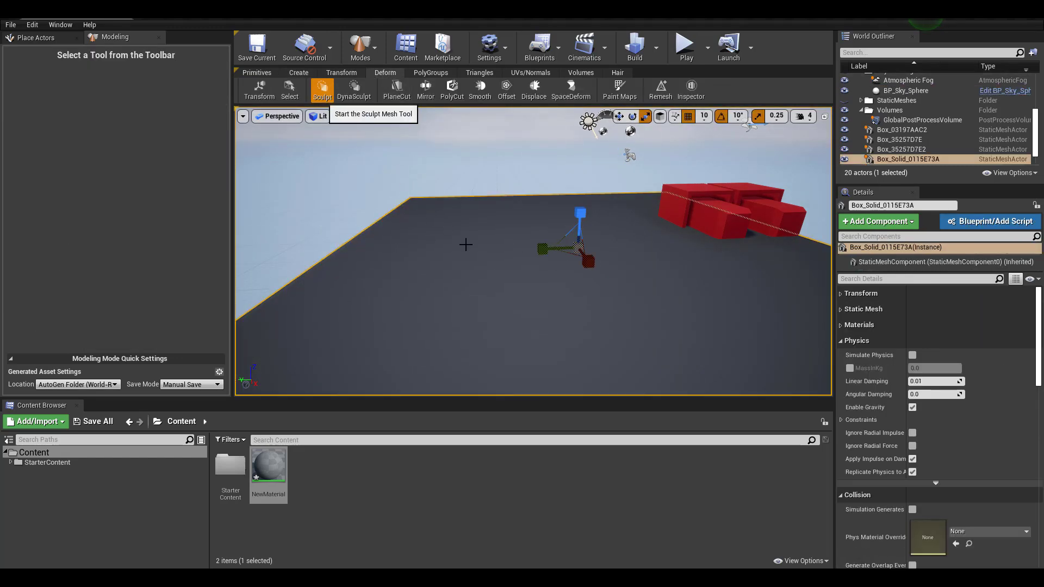
{"action": "left_click", "coordinate": [321, 89]}
{"action": "mouse_move", "coordinate": [489, 255]}
{"action": "right_mouse_down"}
{"action": "mouse_move", "coordinate": [595, 338]}
{"action": "mouse_move", "coordinate": [659, 324]}
{"action": "mouse_move", "coordinate": [636, 304]}
{"action": "right_mouse_up"}
{"action": "left_click_drag", "start_coordinate": [394, 280], "coordinate": [522, 276]}
{"action": "key", "text": "ctrl+z"}
- Set the sculpt brush size to 0.107143, sculpt narrow trial ridges across the slab and undo them
{"action": "left_click_drag", "start_coordinate": [108, 109], "coordinate": [99, 109]}
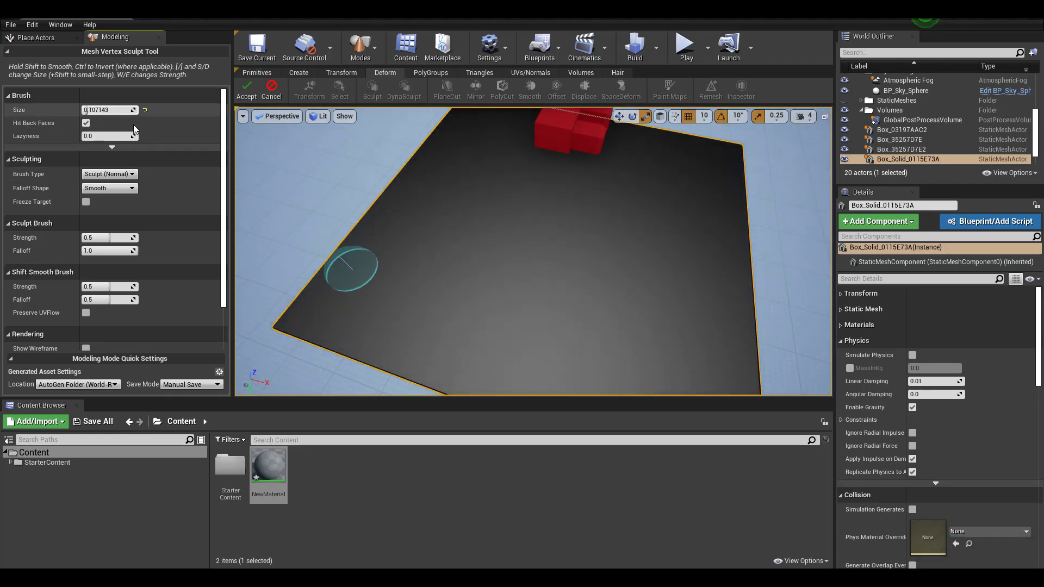
{"action": "mouse_move", "coordinate": [345, 296]}
{"action": "left_mouse_down"}
{"action": "mouse_move", "coordinate": [513, 194]}
{"action": "mouse_move", "coordinate": [620, 289]}
{"action": "left_mouse_up"}
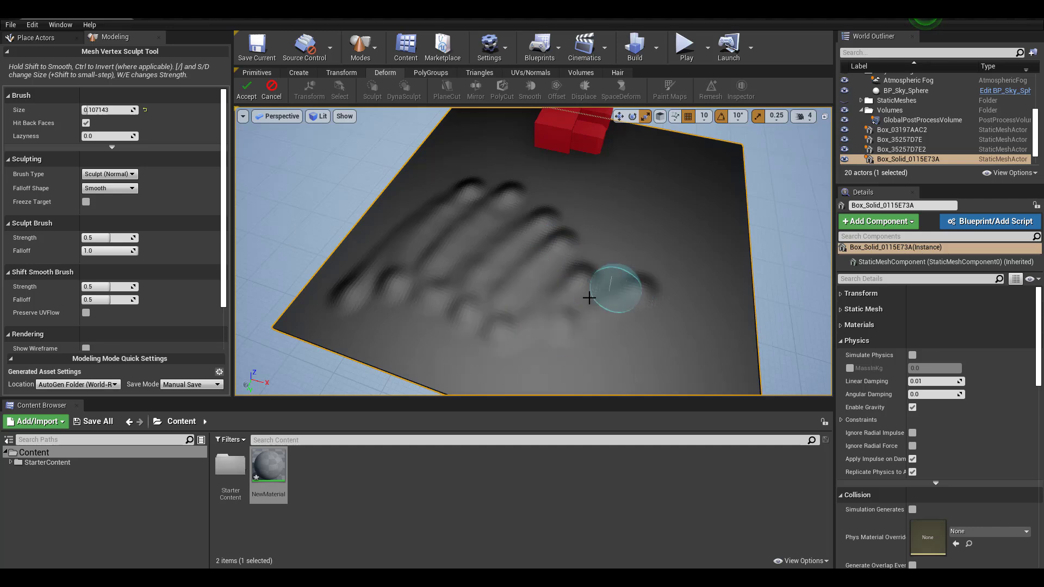
{"action": "key", "text": "ctrl+z"}
- Set the sculpt brush size to 0.240476, brush a wider trial stroke near the slab's edge and undo the last stroke
{"action": "left_click_drag", "start_coordinate": [89, 109], "coordinate": [125, 109]}
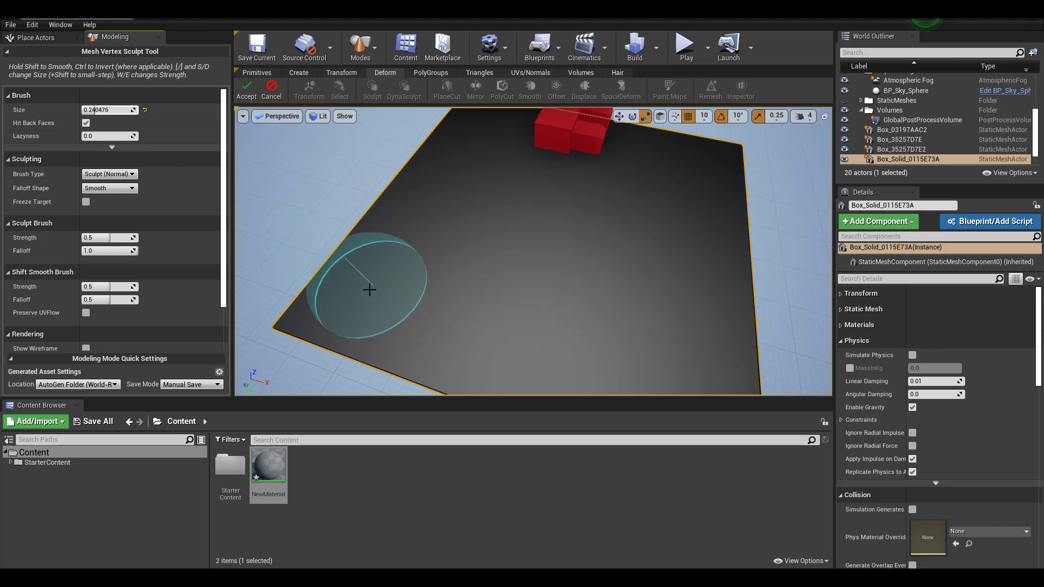
{"action": "left_click_drag", "start_coordinate": [368, 287], "coordinate": [511, 200]}
{"action": "key", "text": "ctrl+z"}
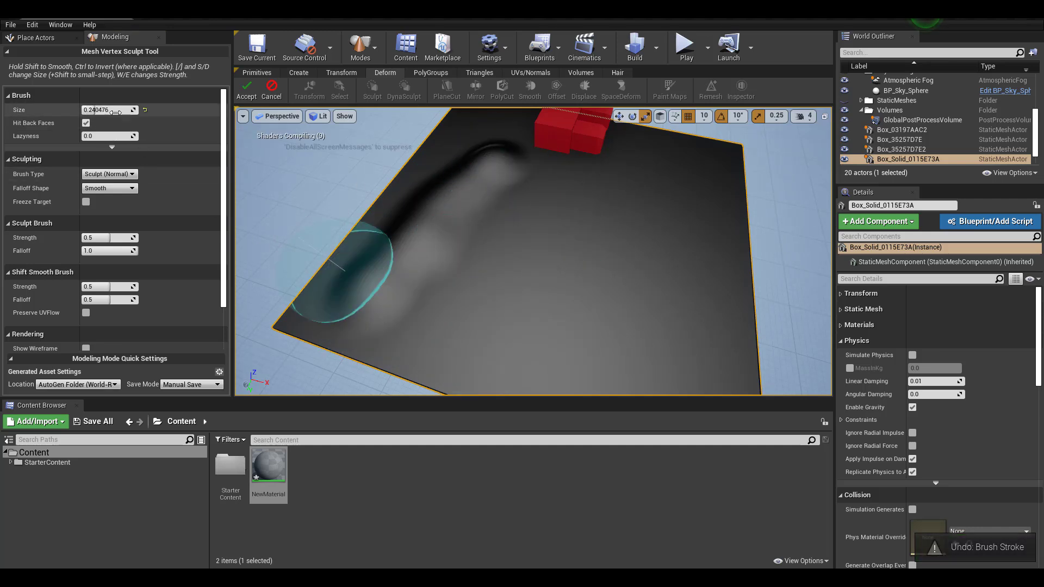
- Set the sculpt brush size to 0.278571, try more strokes on the slab and undo all trial strokes
{"action": "left_click_drag", "start_coordinate": [96, 110], "coordinate": [99, 110]}
{"action": "key", "text": "ctrl+z"}
{"action": "mouse_move", "coordinate": [517, 142]}
{"action": "left_mouse_down"}
{"action": "mouse_move", "coordinate": [508, 129]}
{"action": "mouse_move", "coordinate": [492, 144]}
{"action": "mouse_move", "coordinate": [625, 163]}
{"action": "mouse_move", "coordinate": [593, 296]}
{"action": "mouse_move", "coordinate": [396, 286]}
{"action": "mouse_move", "coordinate": [680, 321]}
{"action": "left_mouse_up"}
{"action": "left_click_drag", "start_coordinate": [679, 321], "coordinate": [482, 202], "text": "alt"}
{"action": "key", "text": "ctrl+z"}
{"action": "key", "text": "ctrl+z"}
- Sculpt large raised mounds and ridges across the slab's top surface with the normal sculpt brush
{"action": "left_click_drag", "start_coordinate": [683, 310], "coordinate": [674, 243], "text": "alt"}
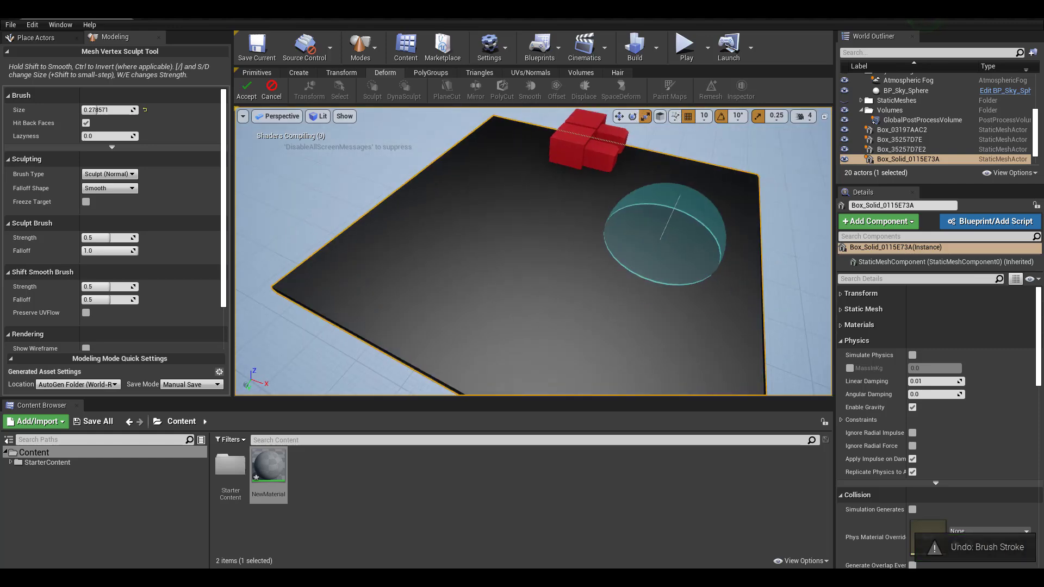
{"action": "mouse_move", "coordinate": [504, 140]}
{"action": "left_mouse_down"}
{"action": "mouse_move", "coordinate": [541, 197]}
{"action": "mouse_move", "coordinate": [704, 226]}
{"action": "mouse_move", "coordinate": [690, 284]}
{"action": "mouse_move", "coordinate": [466, 223]}
{"action": "mouse_move", "coordinate": [331, 279]}
{"action": "mouse_move", "coordinate": [489, 357]}
{"action": "mouse_move", "coordinate": [611, 350]}
{"action": "mouse_move", "coordinate": [762, 322]}
{"action": "left_mouse_up"}
{"action": "scroll", "coordinate": [702, 329], "scroll_direction": "up", "scroll_amount": 3}
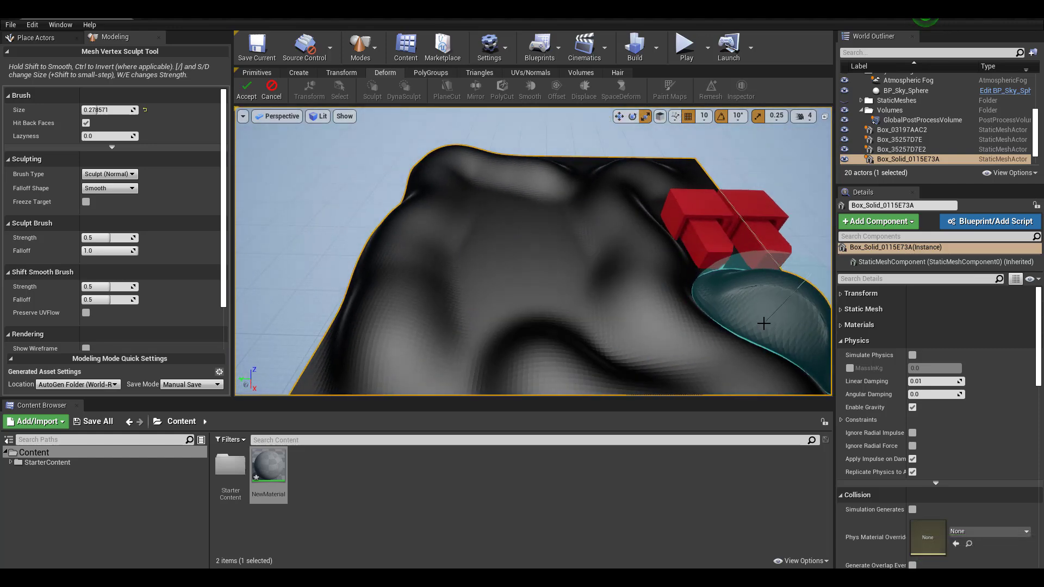